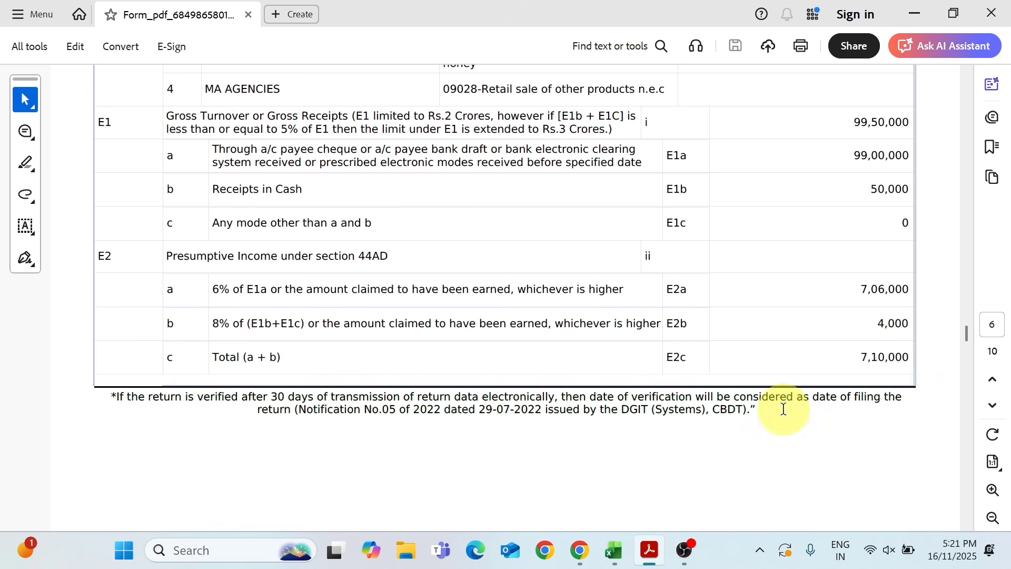
# Switch to the Excel workbook and set the Profit & loss sheet's zoom to 110%
pyautogui.click(614, 554)
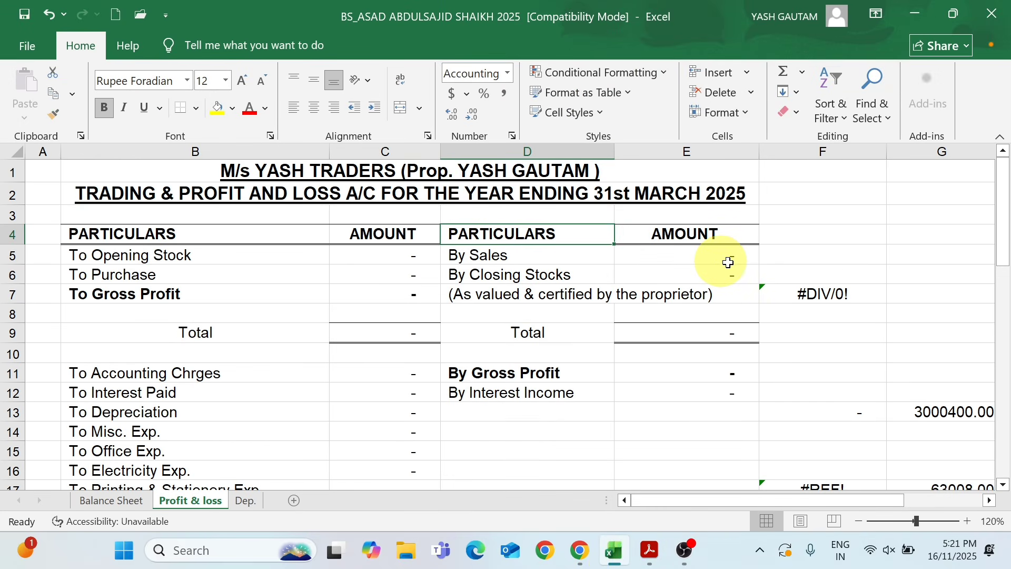
pyautogui.click(857, 521)
pyautogui.click(855, 522)
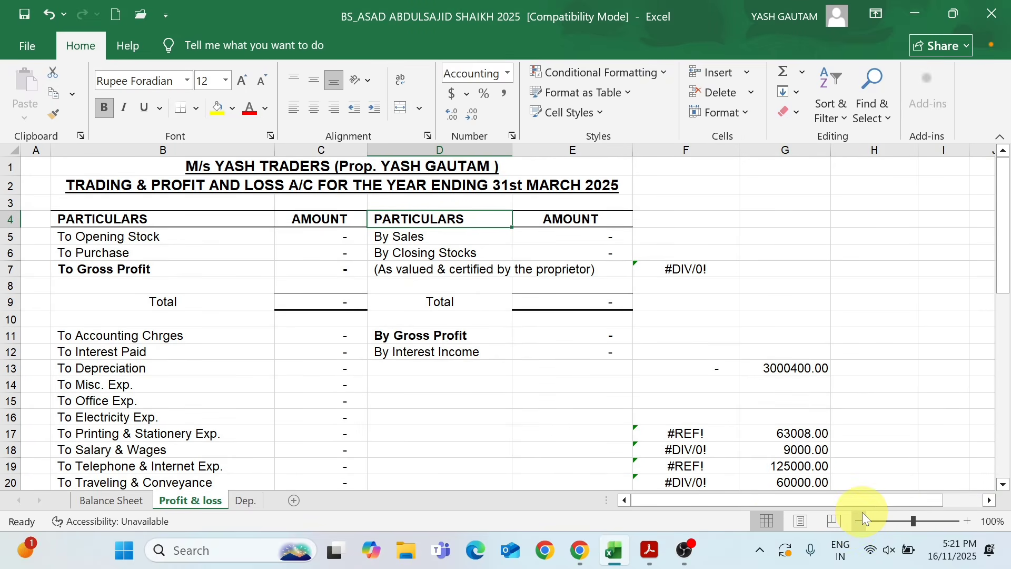
pyautogui.click(970, 521)
pyautogui.moveTo(1004, 243); pyautogui.dragTo(1004, 234)
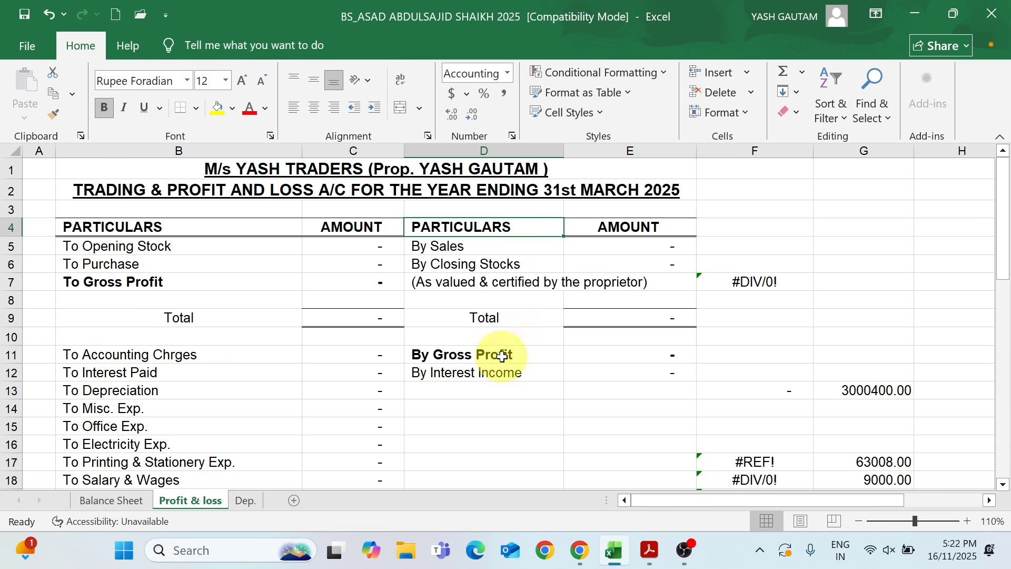
# Examine the Balance Sheet layout and the Profit & loss items: opening stock, sales, purchase, closing stocks and gross profit
pyautogui.click(116, 500)
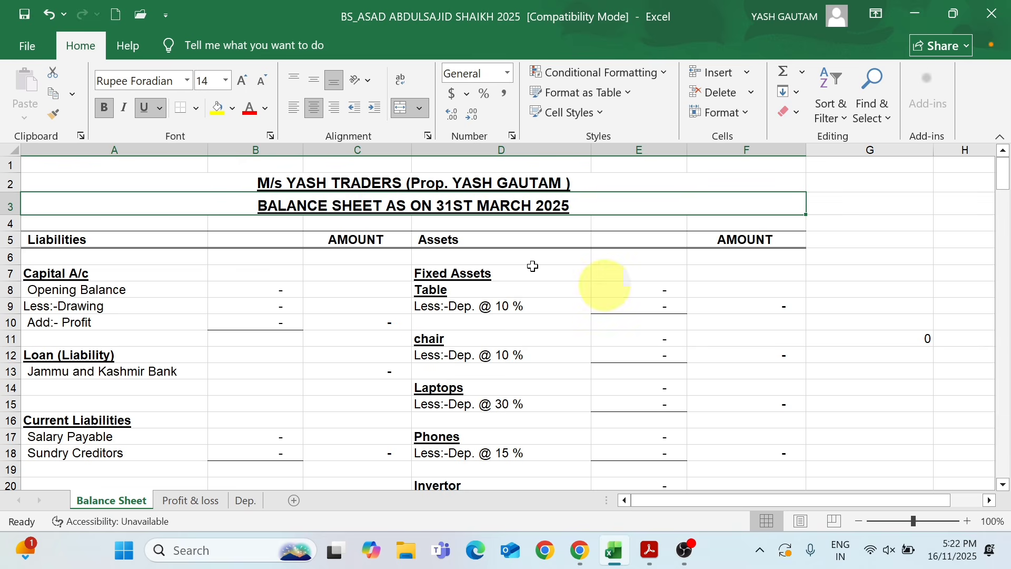
pyautogui.click(174, 500)
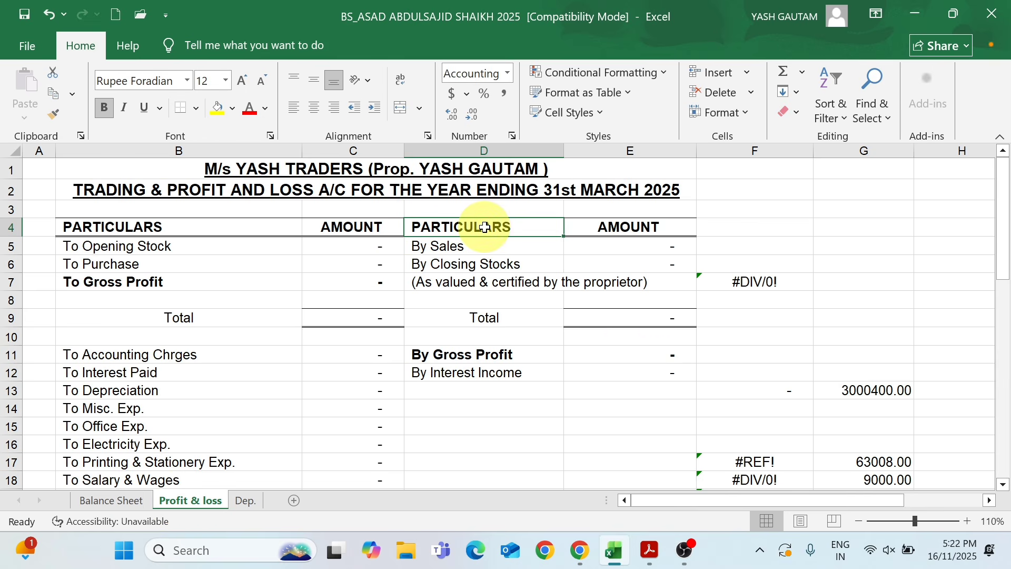
pyautogui.click(160, 249)
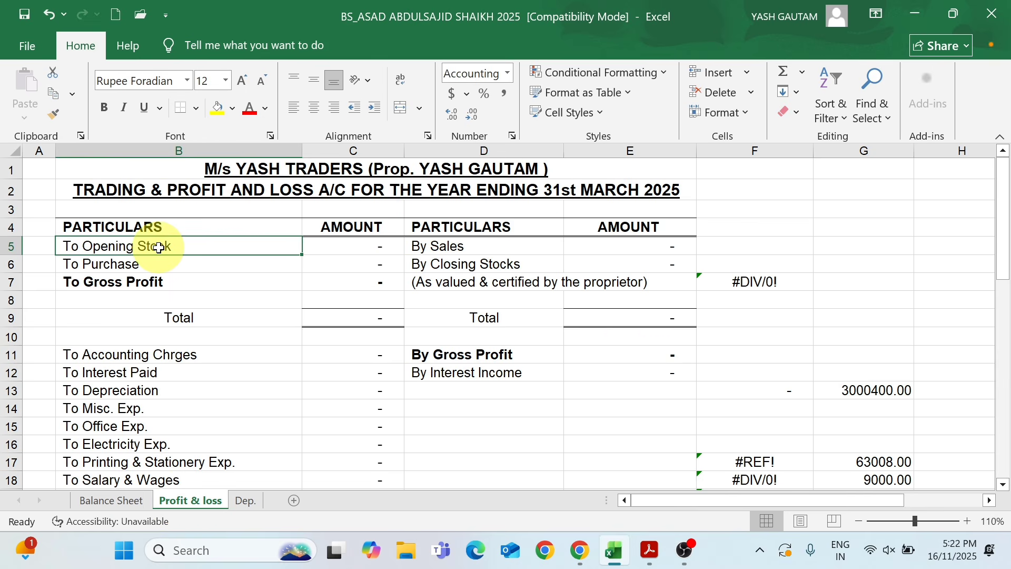
pyautogui.click(445, 248)
pyautogui.click(175, 265)
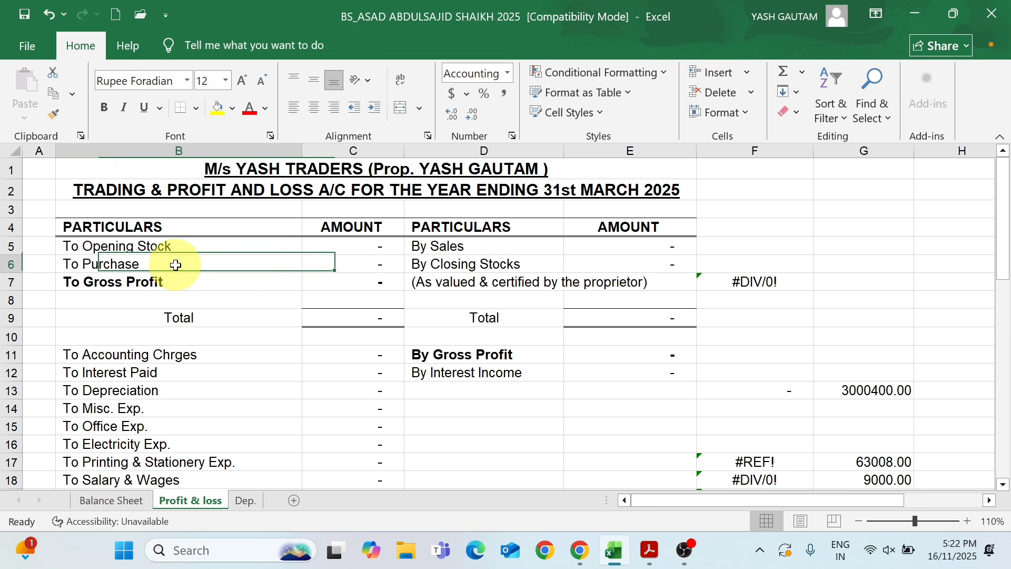
pyautogui.click(448, 263)
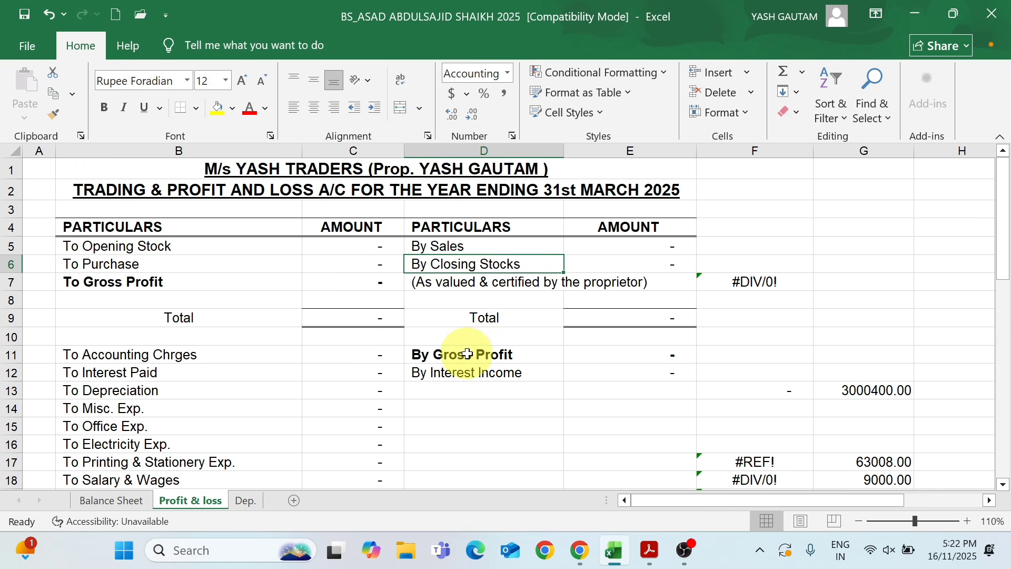
pyautogui.click(449, 354)
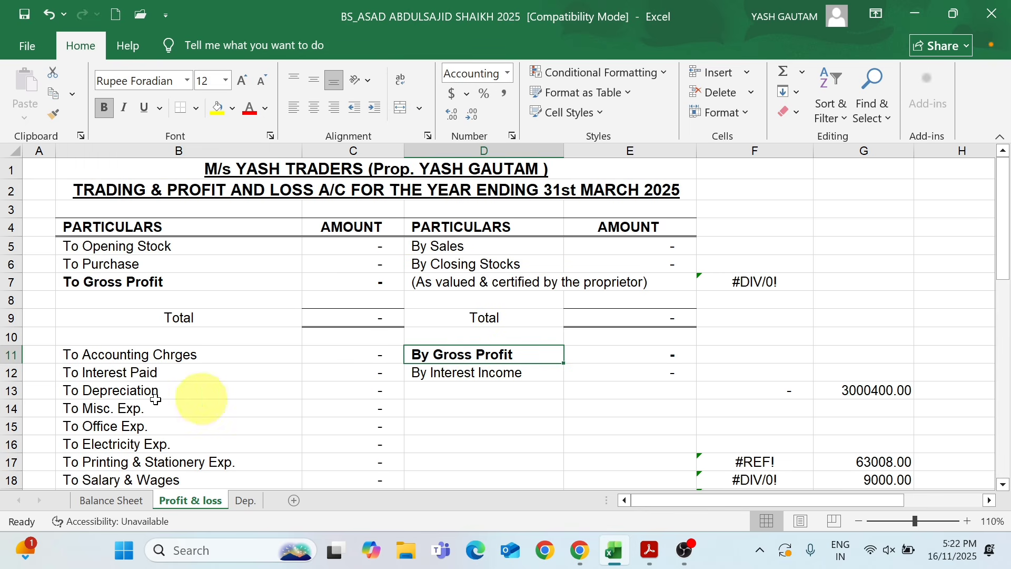
pyautogui.click(127, 502)
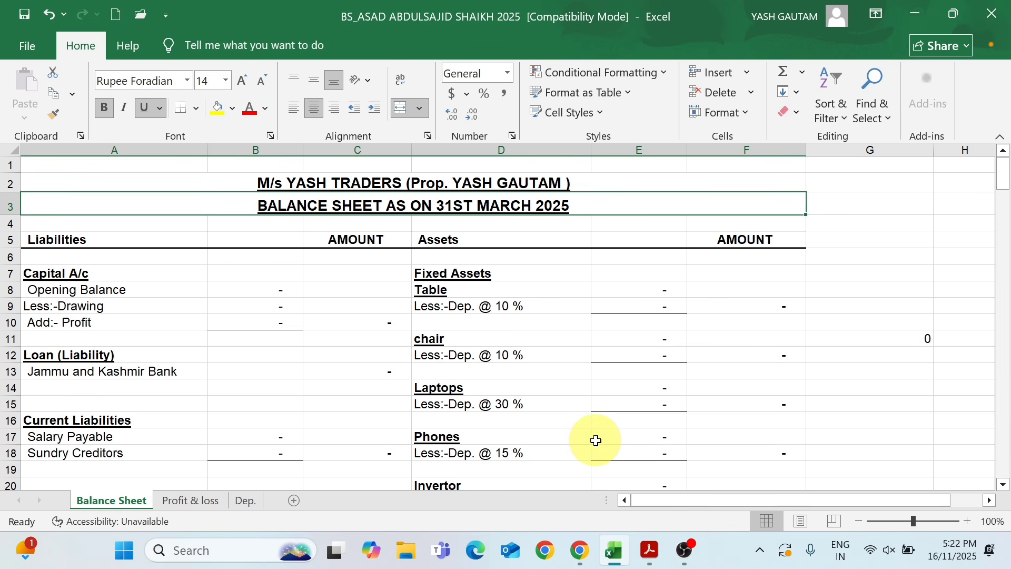
pyautogui.click(190, 500)
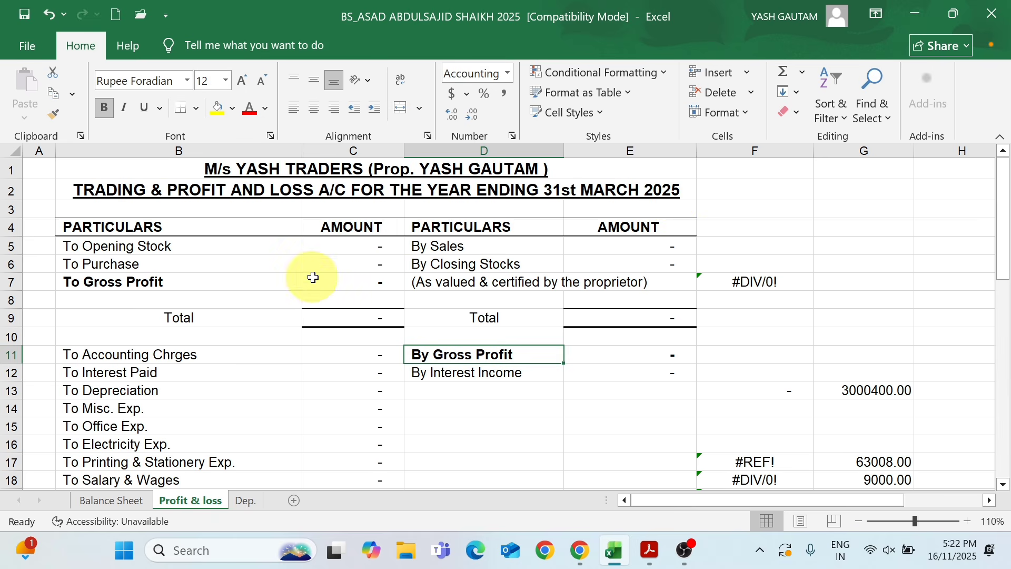
# Enter 1,910,450 as the Opening Stock amount in the trading account
pyautogui.click(357, 250)
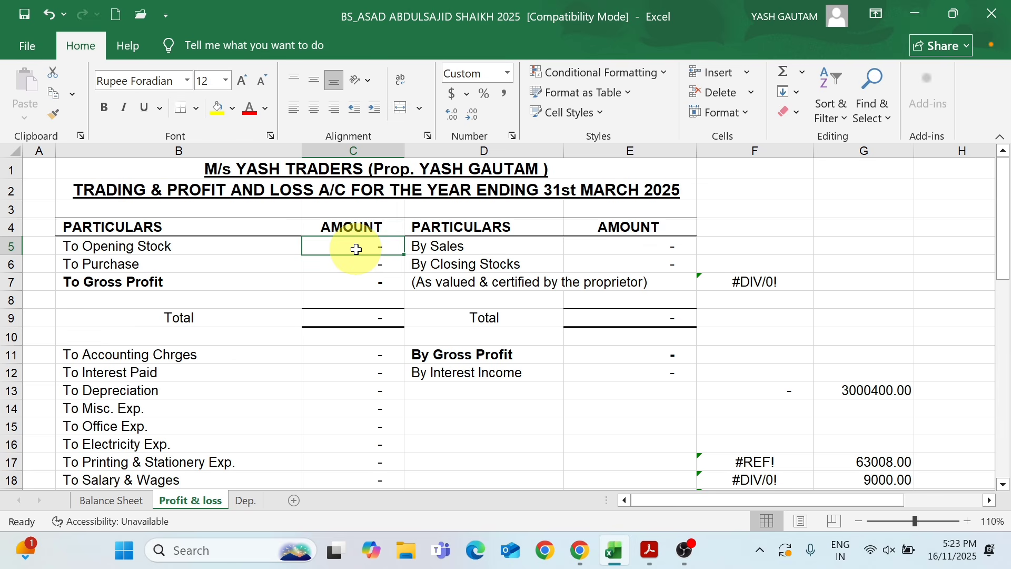
pyautogui.click(455, 267)
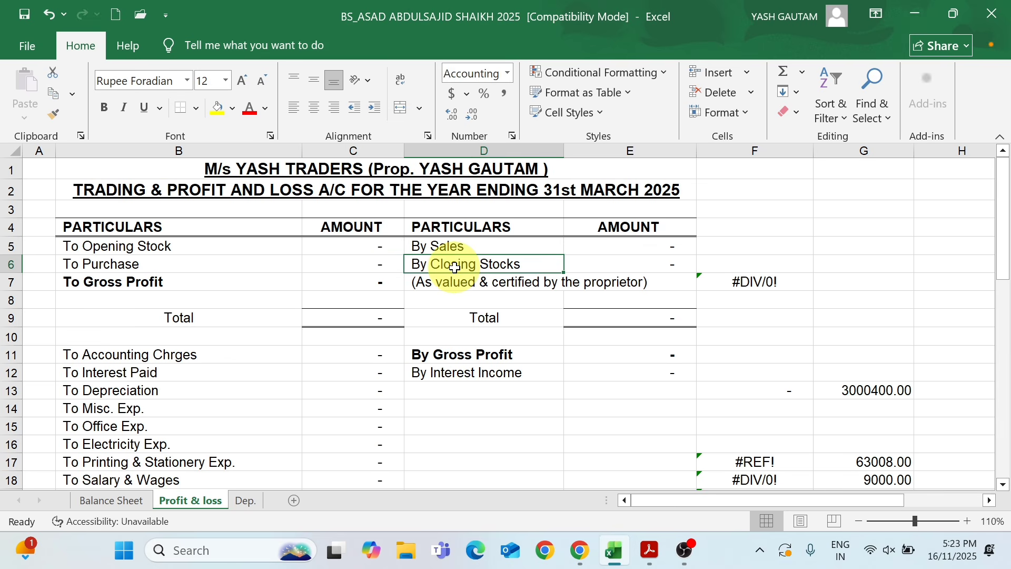
pyautogui.click(358, 247)
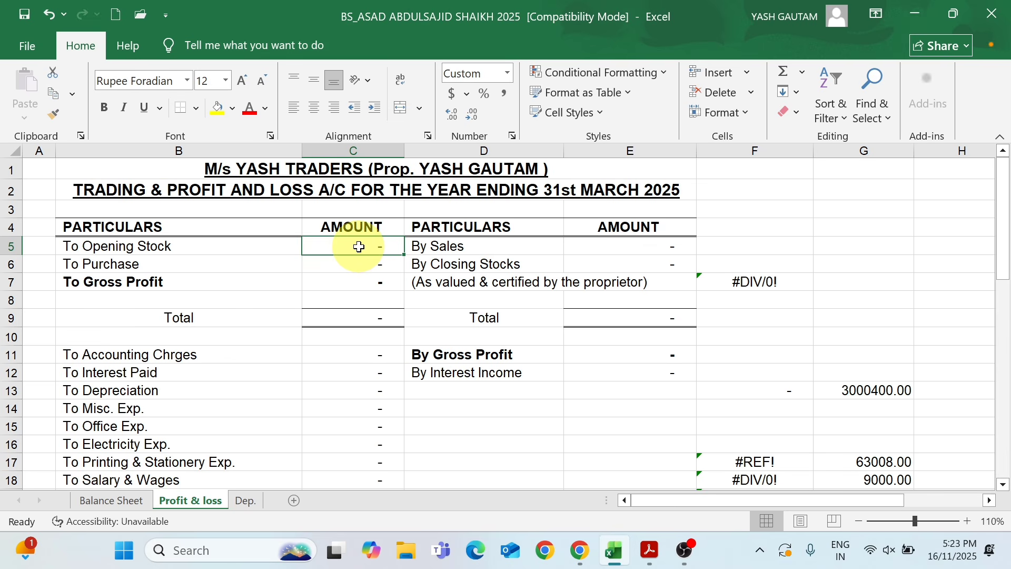
pyautogui.write('1,910,45')
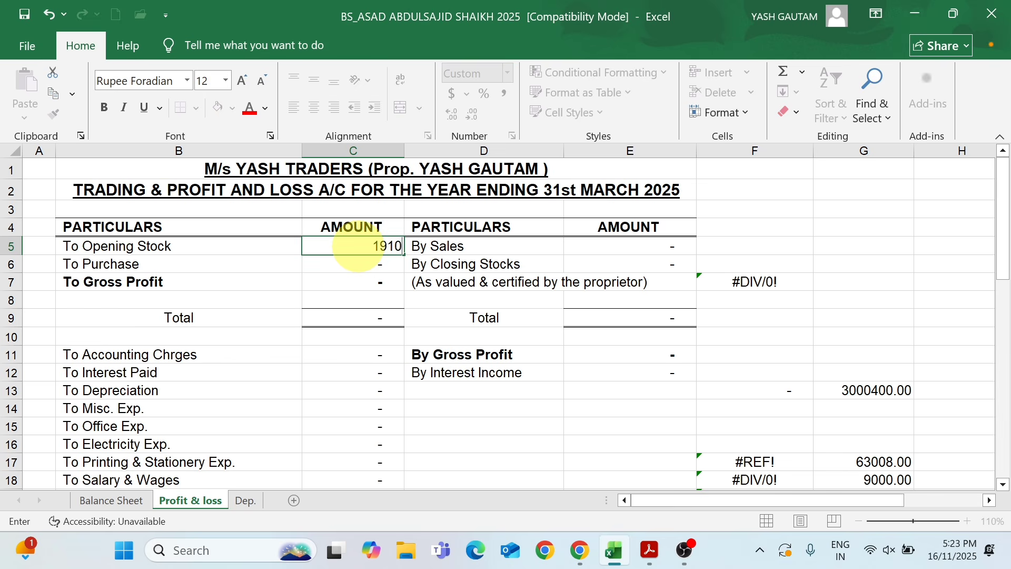
pyautogui.write('0')
pyautogui.press('Return')
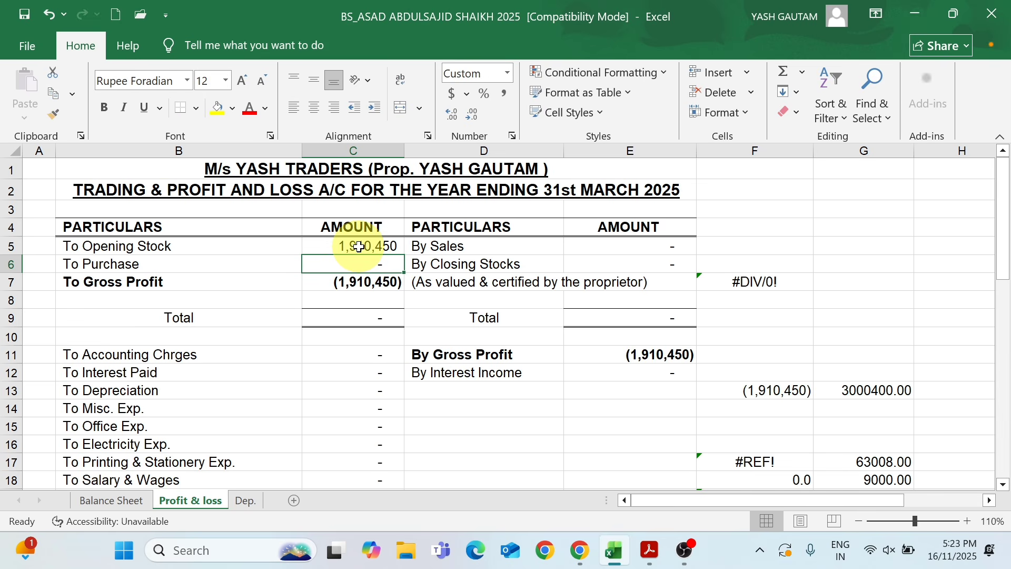
# Look up the gross turnover in the tax return PDF and enter 9,950,000 as the Sales amount in the Excel trading account
pyautogui.click(637, 251)
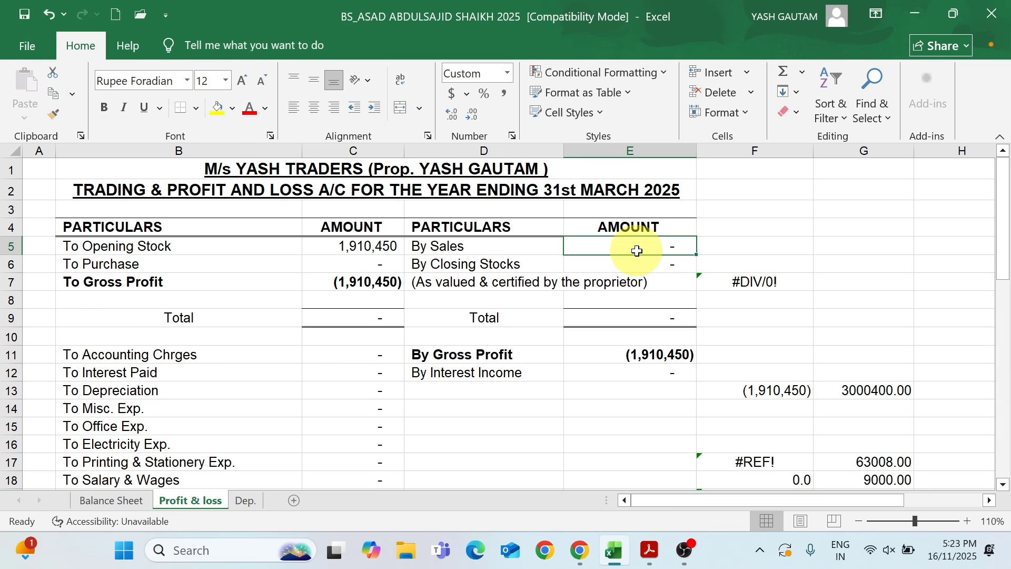
pyautogui.hotkey('alt', 'Tab')
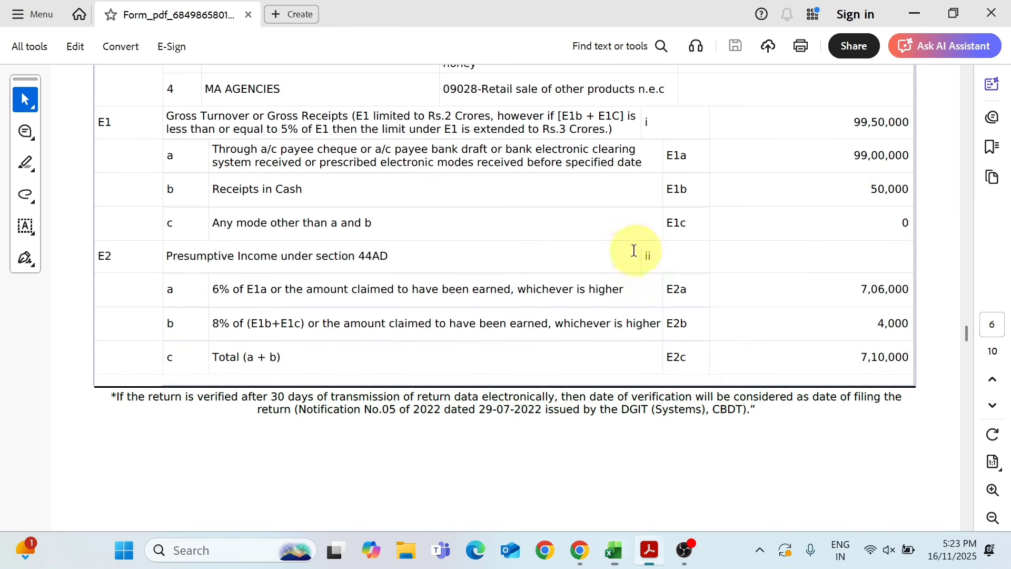
pyautogui.hotkey('alt', 'Tab')
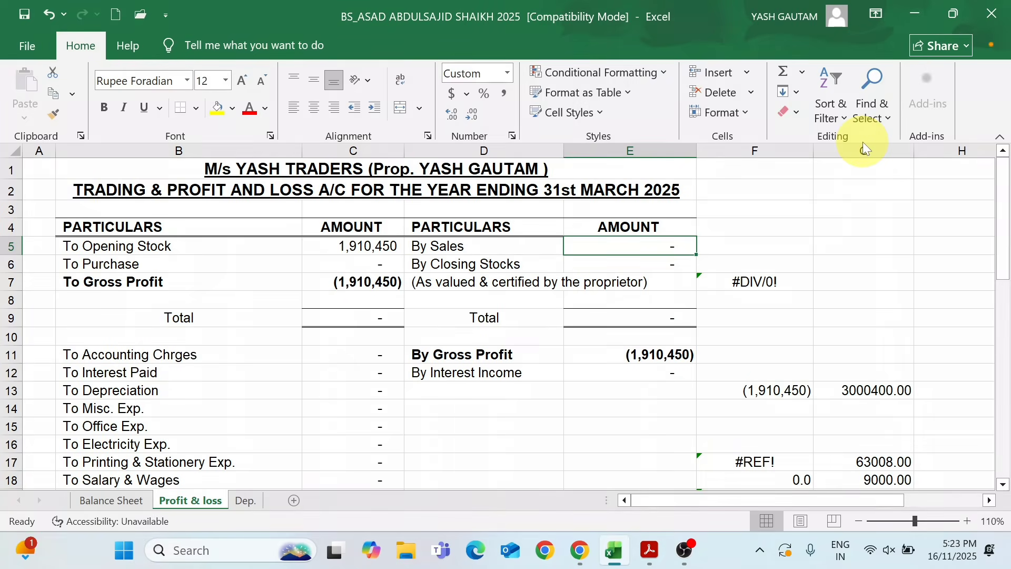
pyautogui.write('9,950,0')
pyautogui.write('0000')
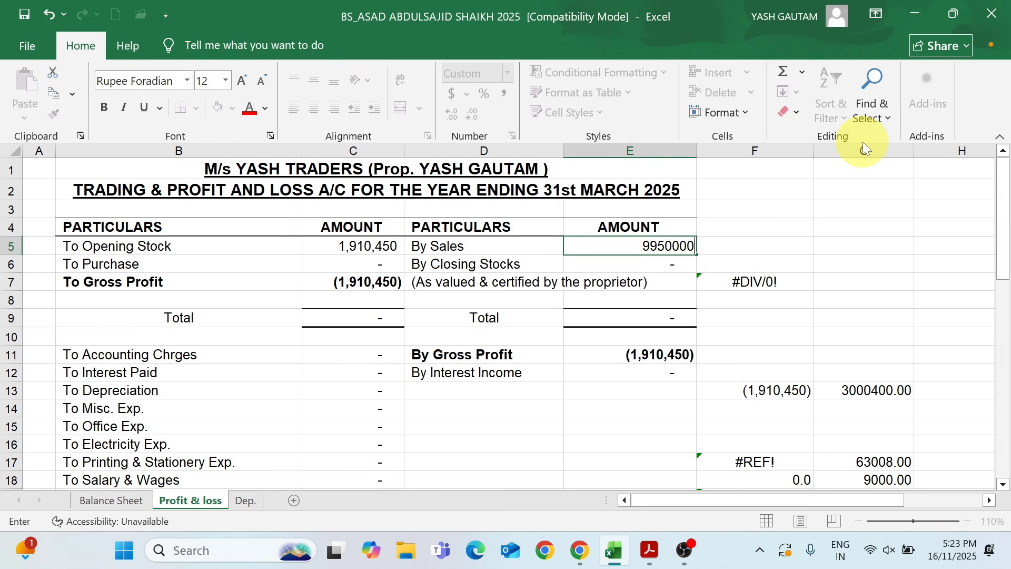
pyautogui.press('Return')
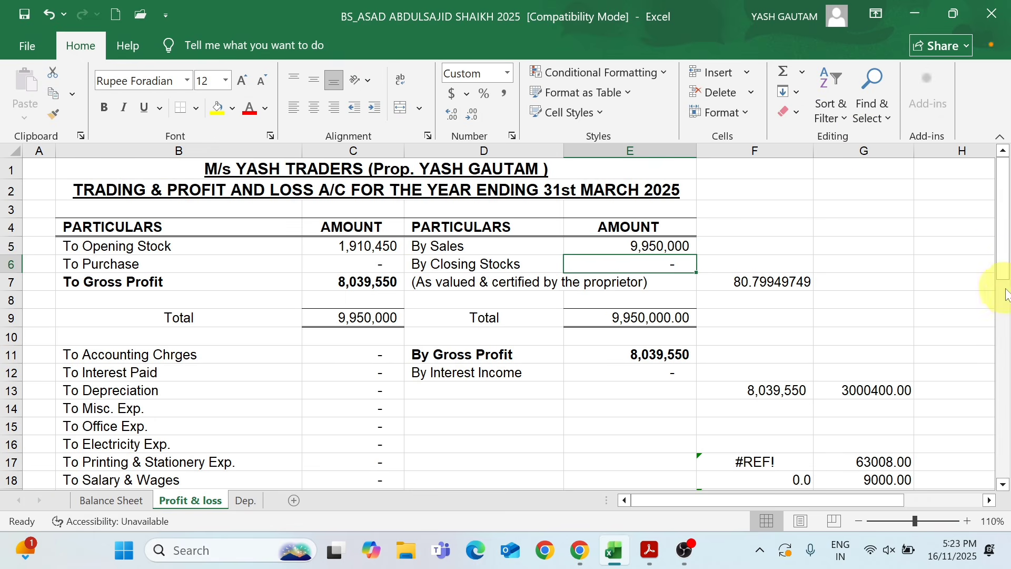
# Compare the net profit with the presumptive income total in the return PDF, and enter 6,845,140 as the Purchase amount in Excel
pyautogui.moveTo(1005, 290); pyautogui.dragTo(999, 318)
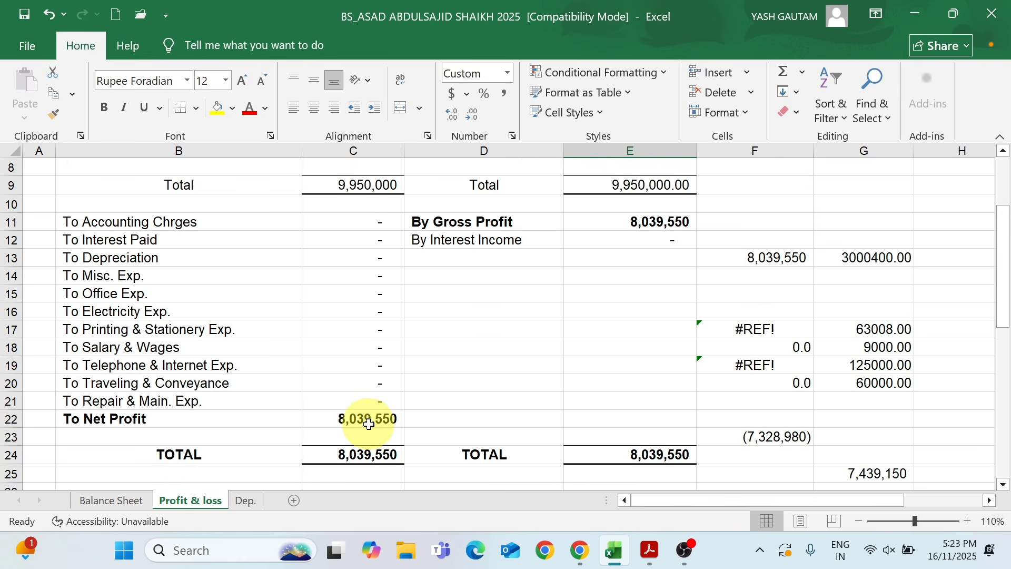
pyautogui.hotkey('alt', 'Tab')
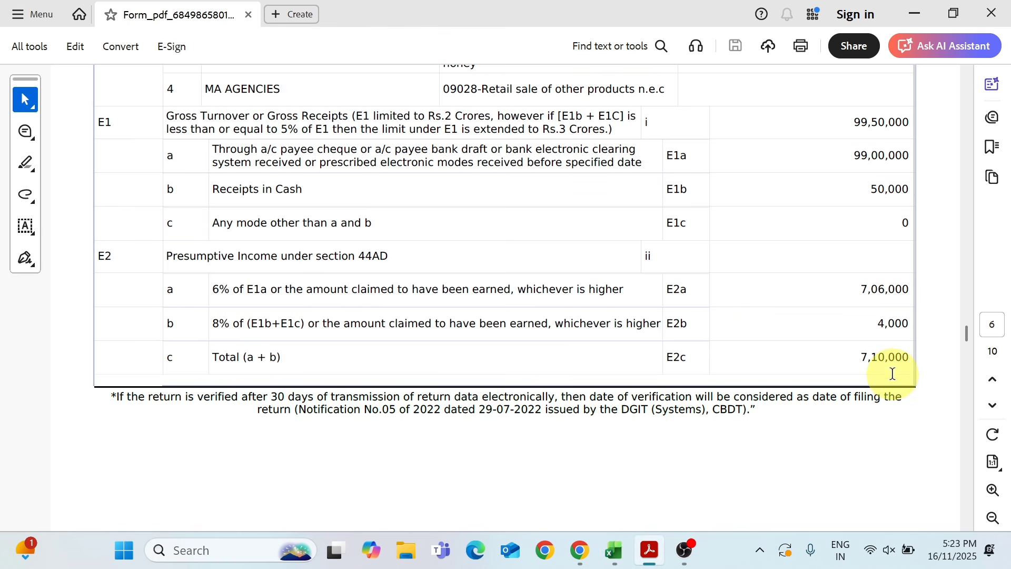
pyautogui.hotkey('alt', 'Tab')
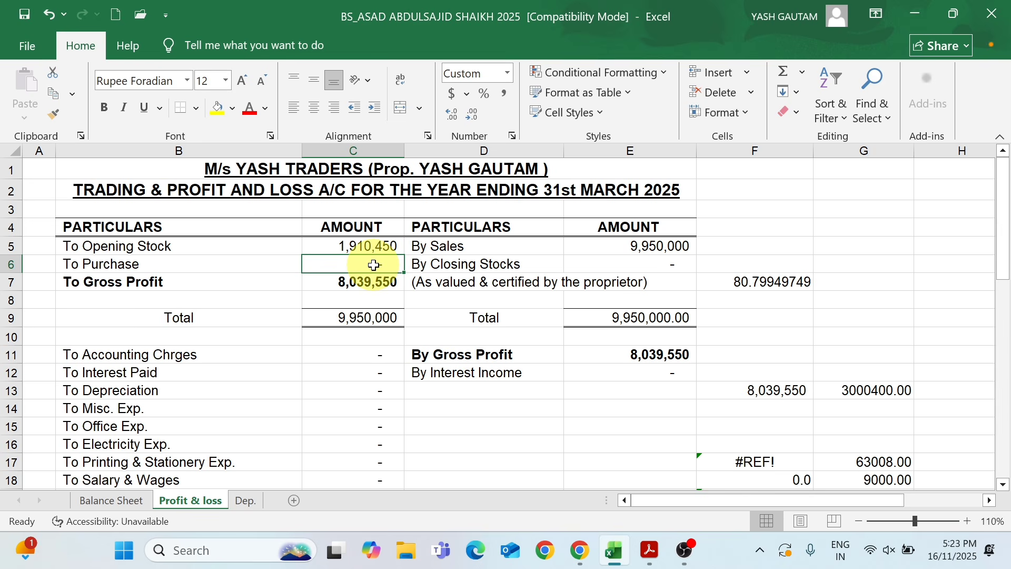
pyautogui.write('6,8')
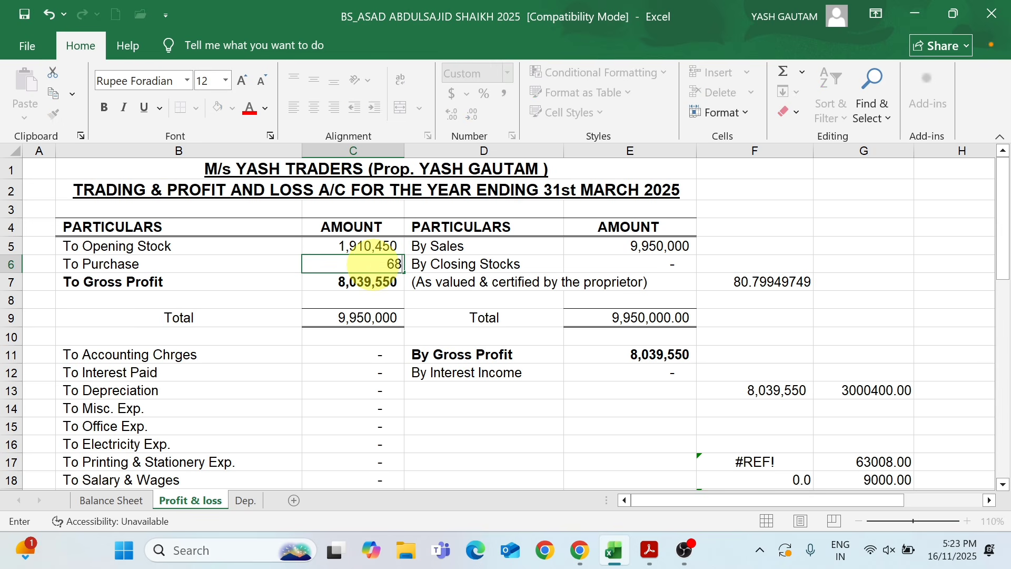
pyautogui.write('45,140')
pyautogui.press('Return')
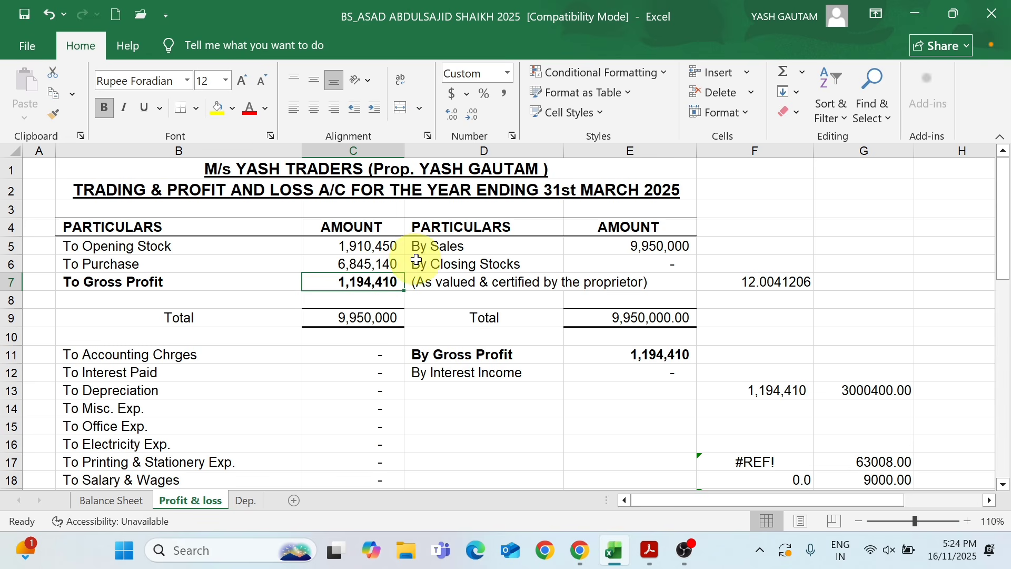
# Enter 1,654,187 as the Closing Stocks amount in the trading account
pyautogui.click(634, 269)
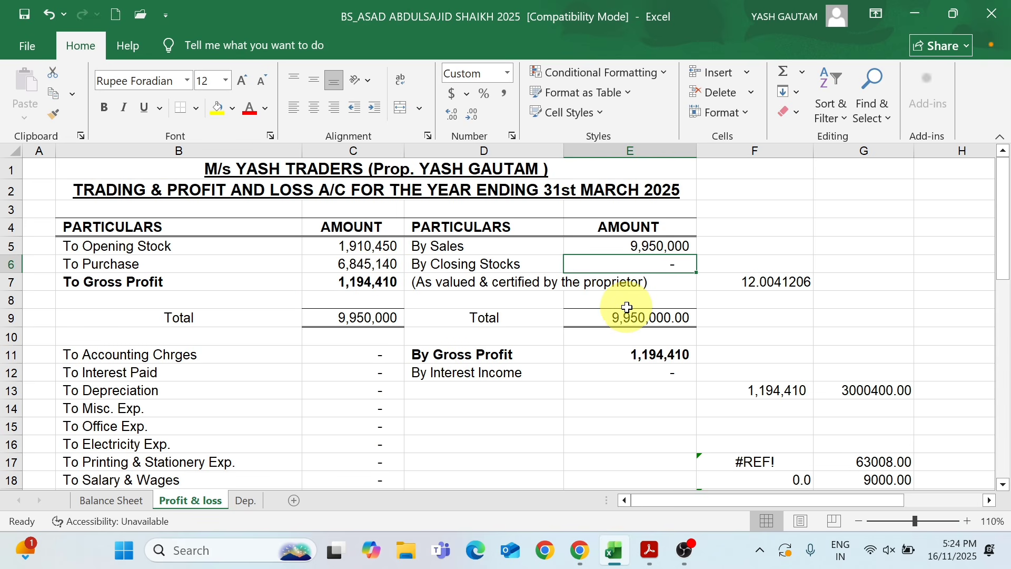
pyautogui.write('1654187')
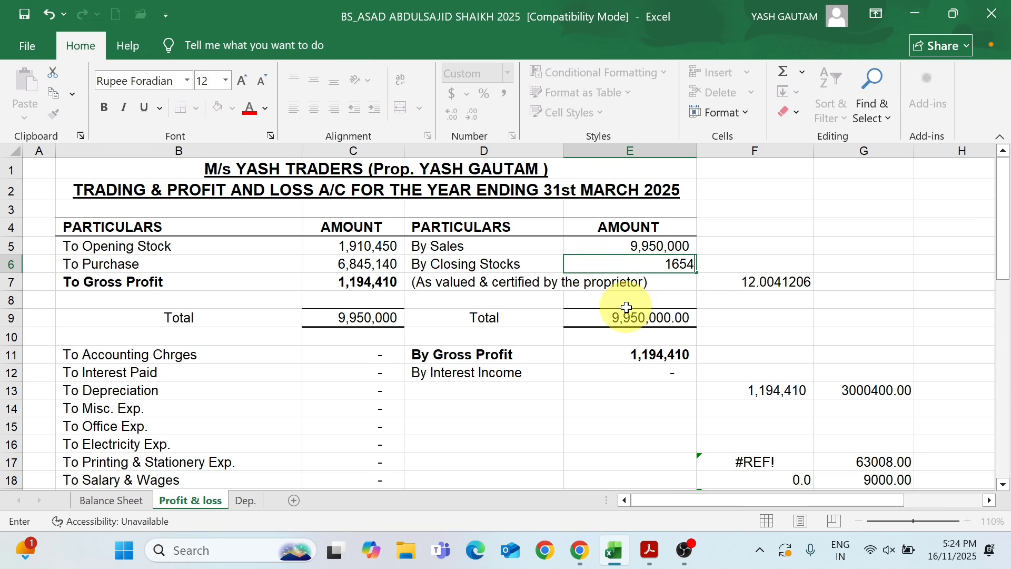
pyautogui.press('Return')
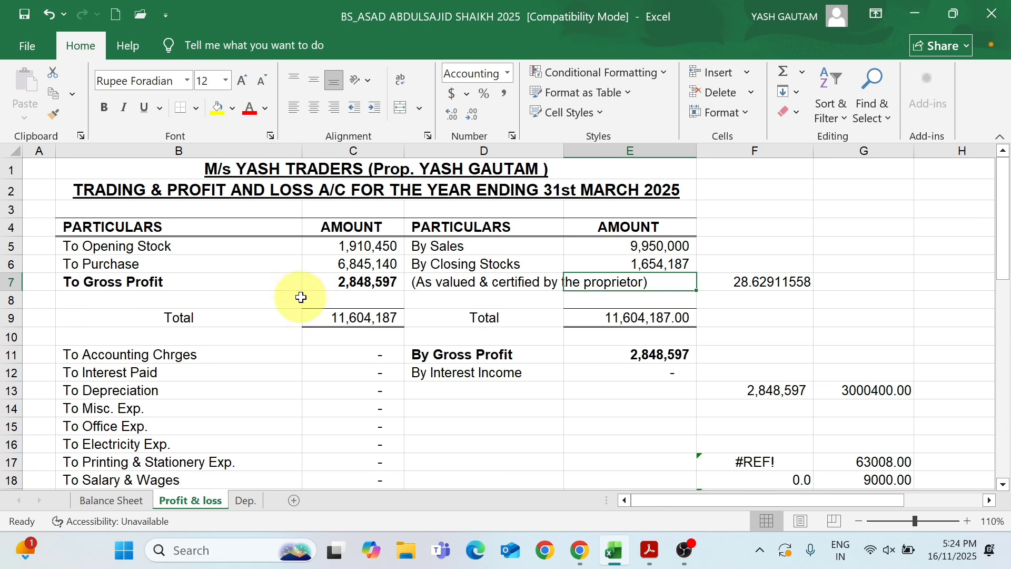
# Review the gross profit, the percentage beside it and the gross profit carried down to the profit and loss section
pyautogui.click(363, 284)
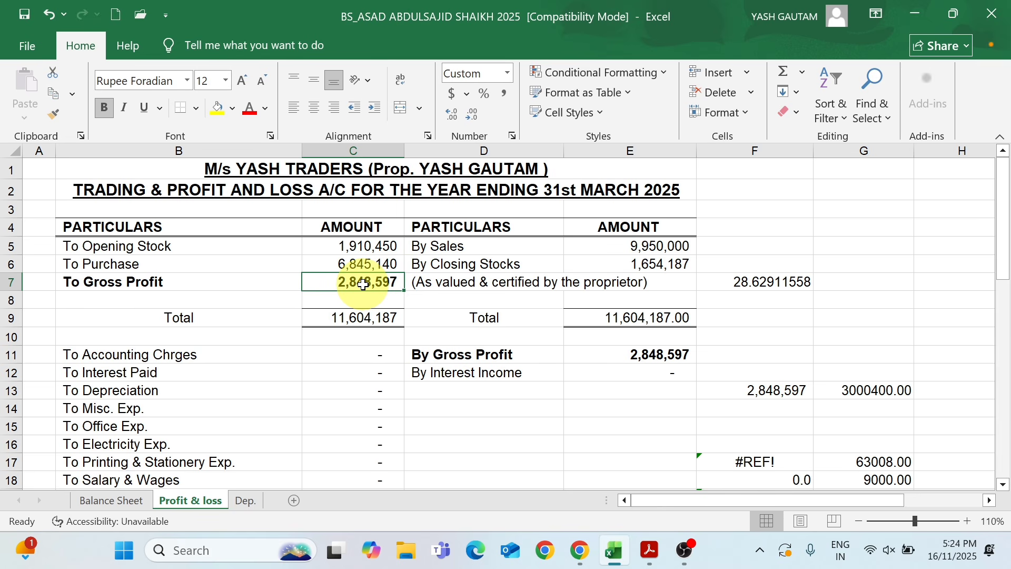
pyautogui.click(738, 283)
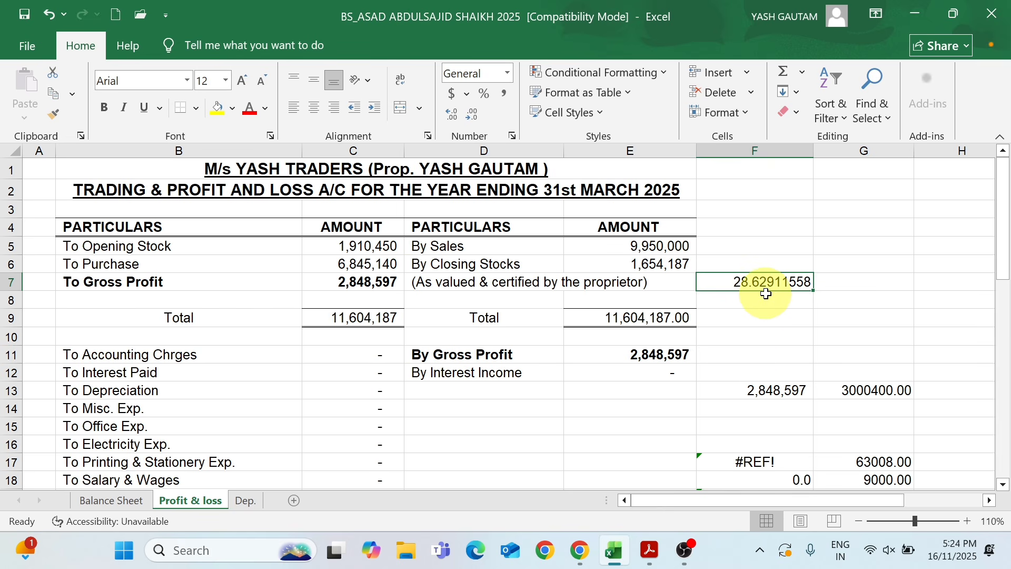
pyautogui.click(357, 287)
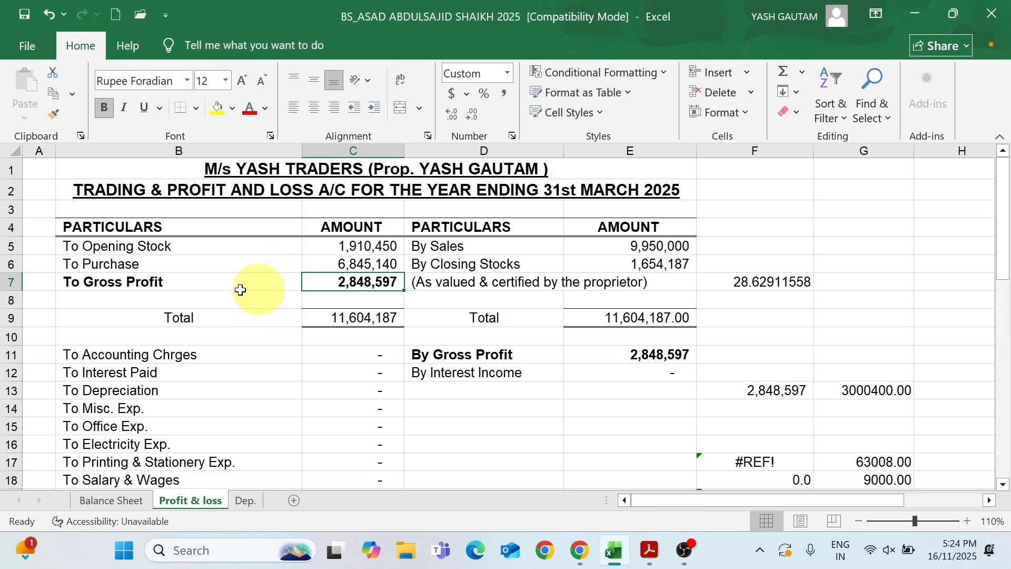
pyautogui.click(662, 356)
# Enter 36,000 for Accounting Charges and 8,145 for Interest Paid in the expenses of the profit and loss section
pyautogui.moveTo(1004, 238); pyautogui.dragTo(996, 276)
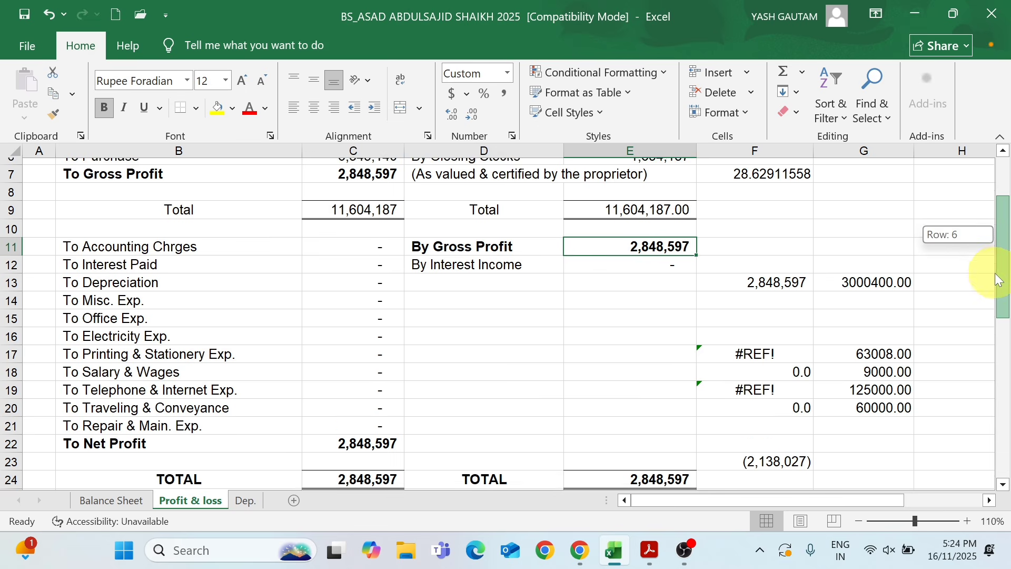
pyautogui.click(187, 251)
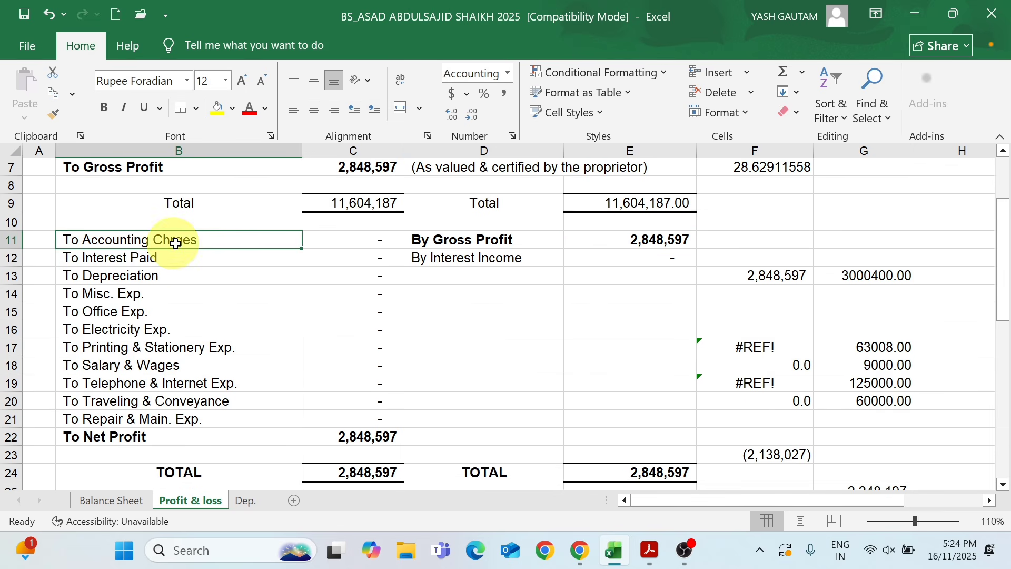
pyautogui.click(330, 241)
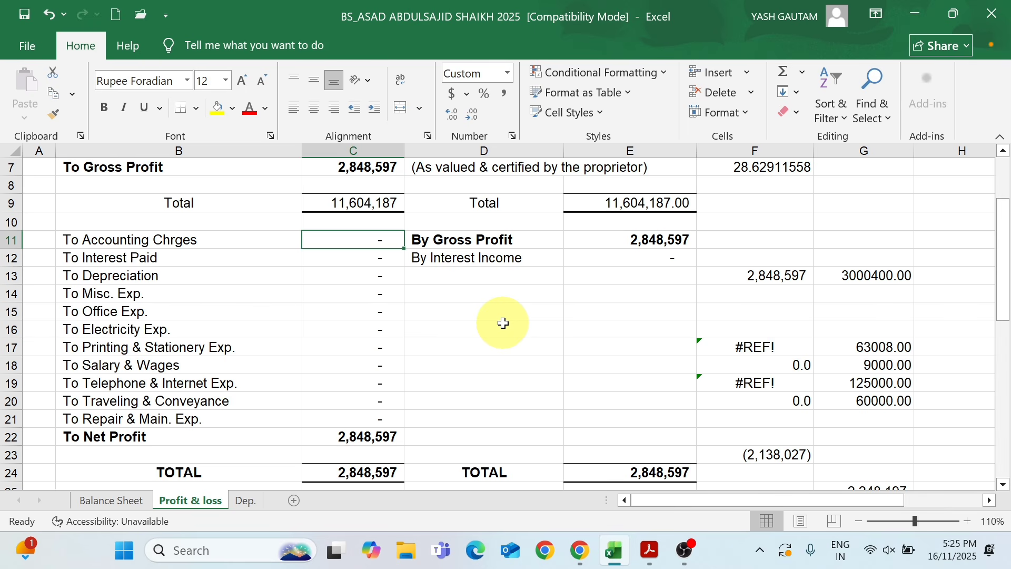
pyautogui.write('36000')
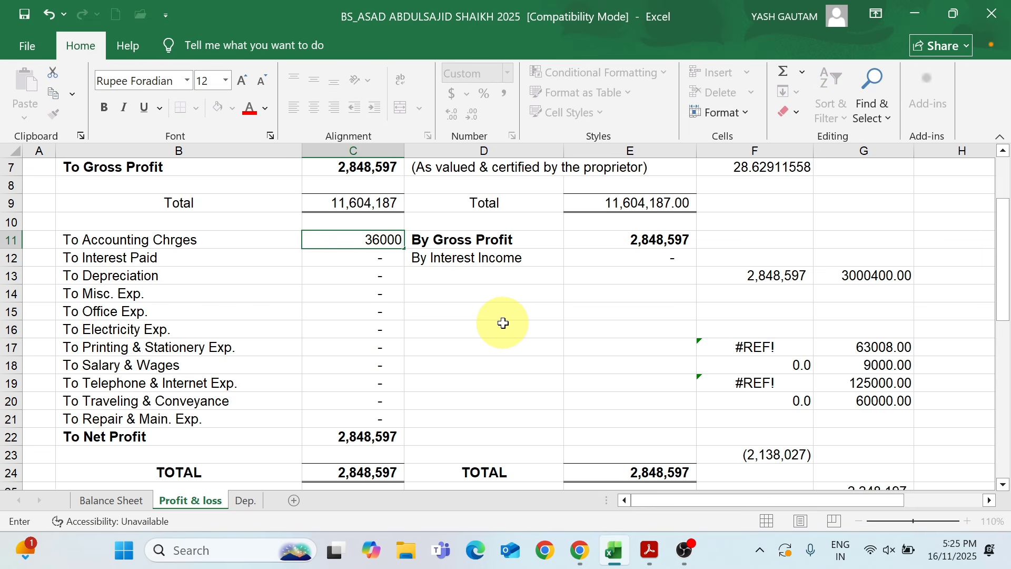
pyautogui.press('Return')
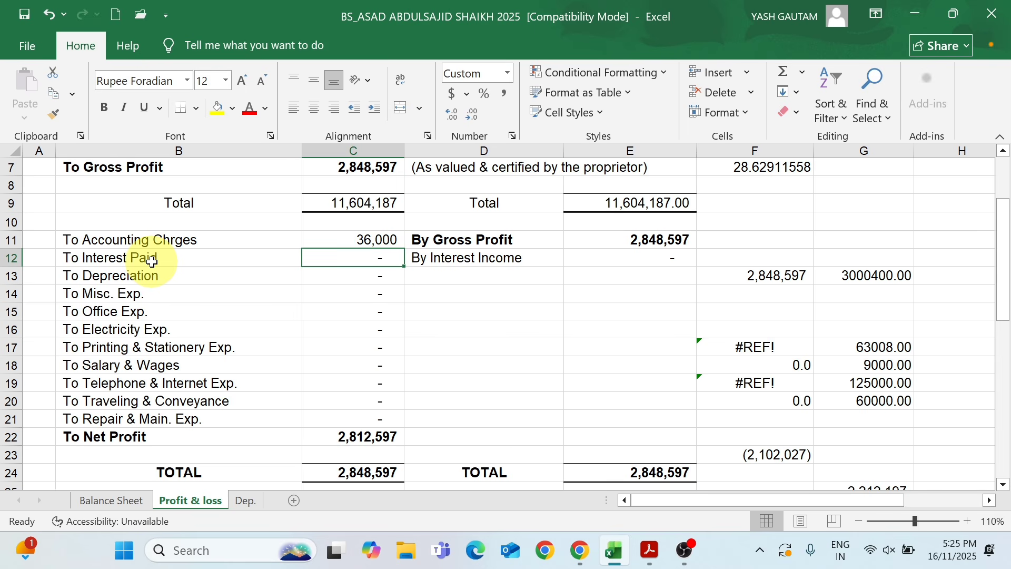
pyautogui.write('8')
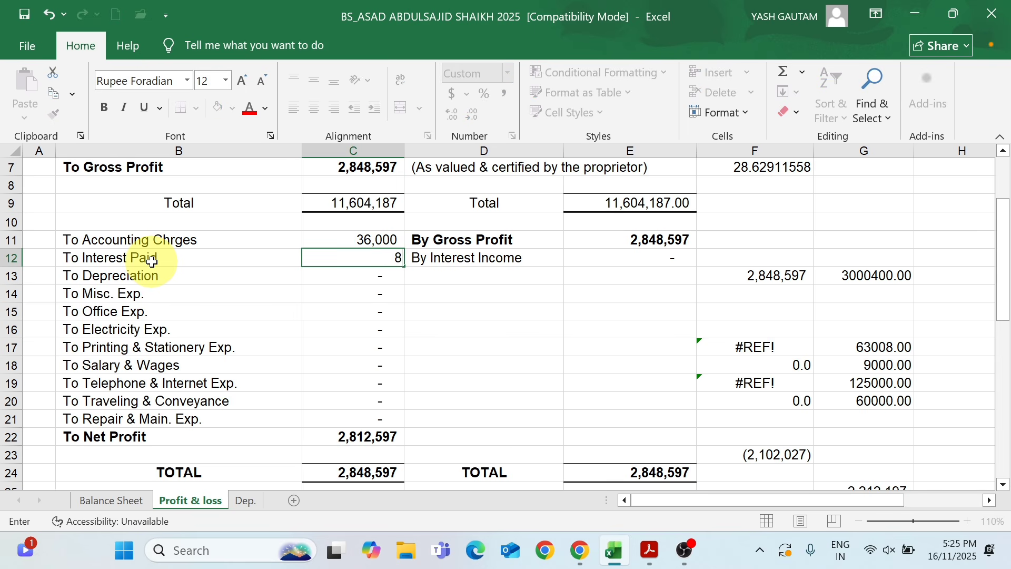
pyautogui.write(',145')
pyautogui.press('Return')
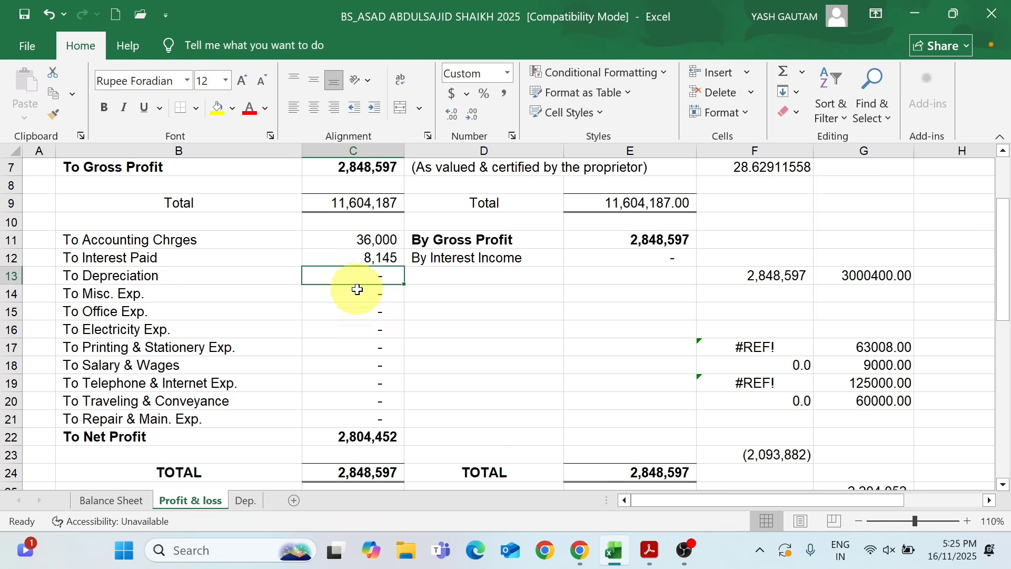
# Leave the depreciation amount as it is and enter 55,410 for Misc. Exp. in the profit and loss section
pyautogui.click(355, 288)
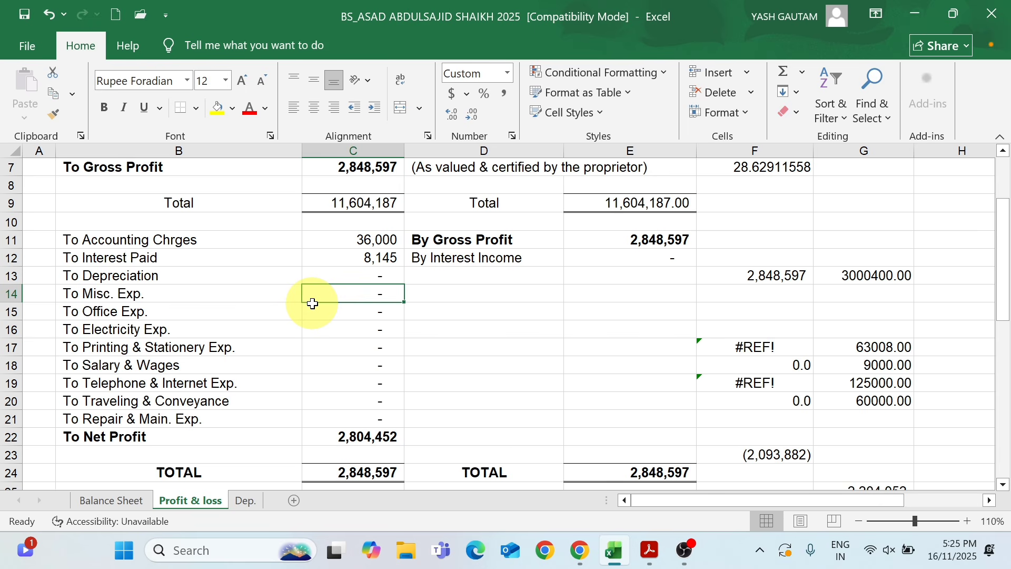
pyautogui.write('55,')
pyautogui.write('410')
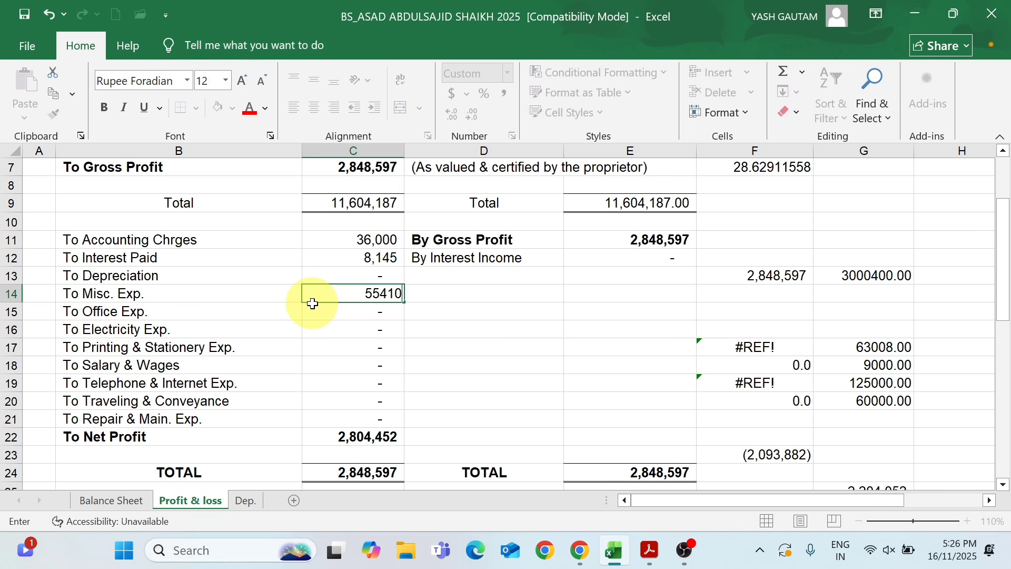
pyautogui.press('Return')
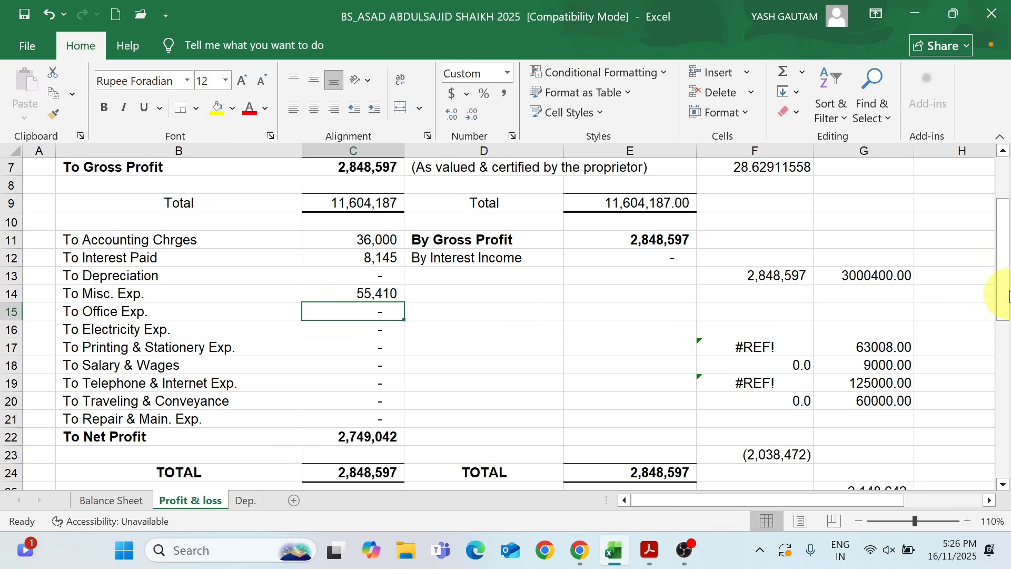
pyautogui.moveTo(1005, 287); pyautogui.dragTo(1006, 267)
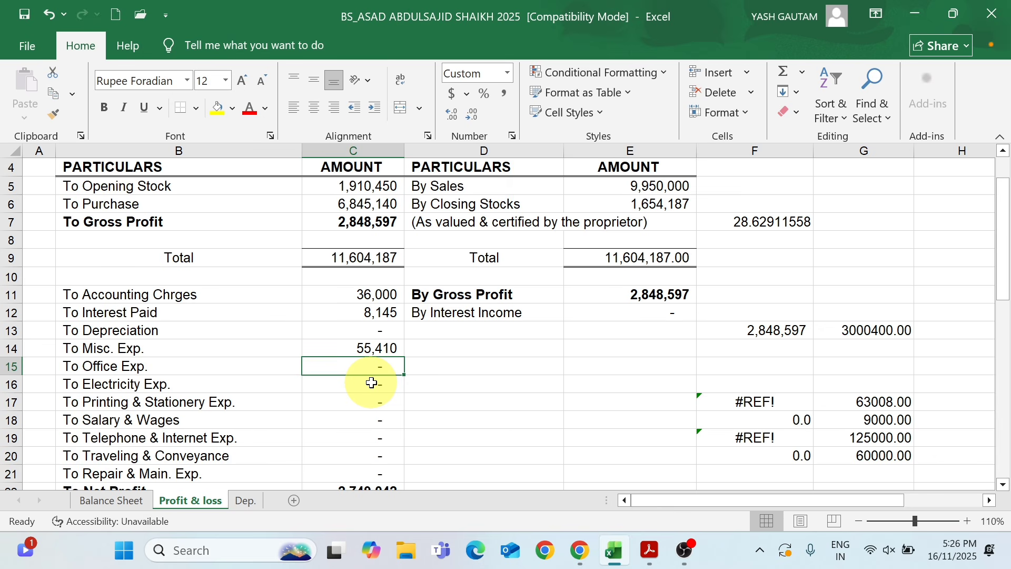
pyautogui.write('60')
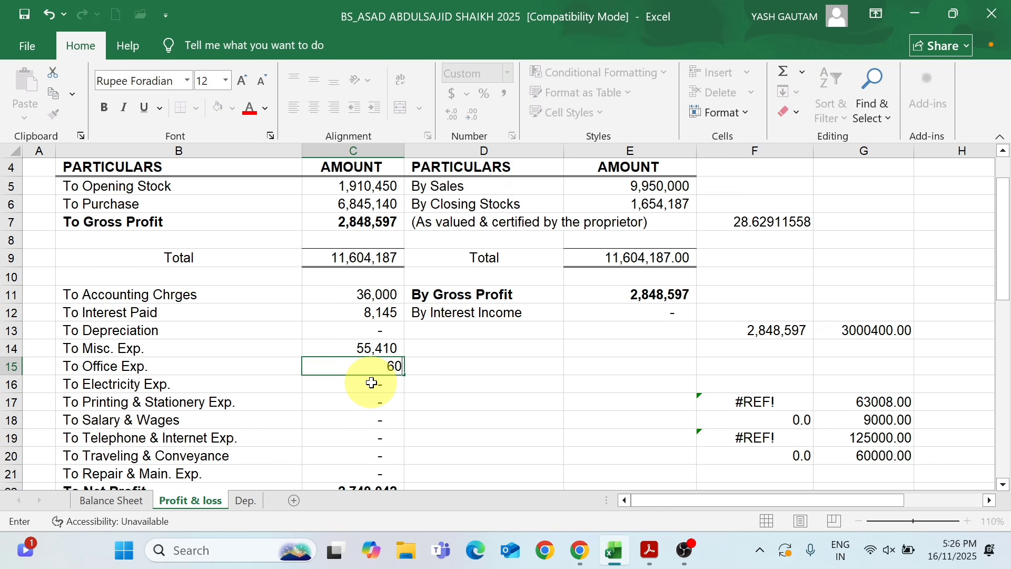
pyautogui.write('8,789')
pyautogui.press('Return')
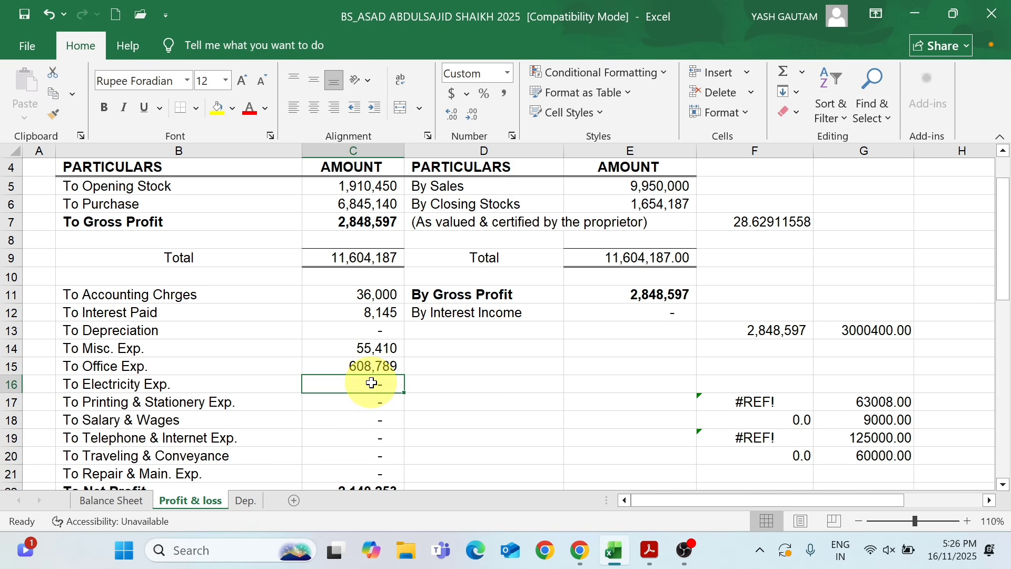
pyautogui.press('Up')
# Enter 60,879 for Office Exp. and 15,471 for Electricity Exp. in the profit and loss section
pyautogui.write('60')
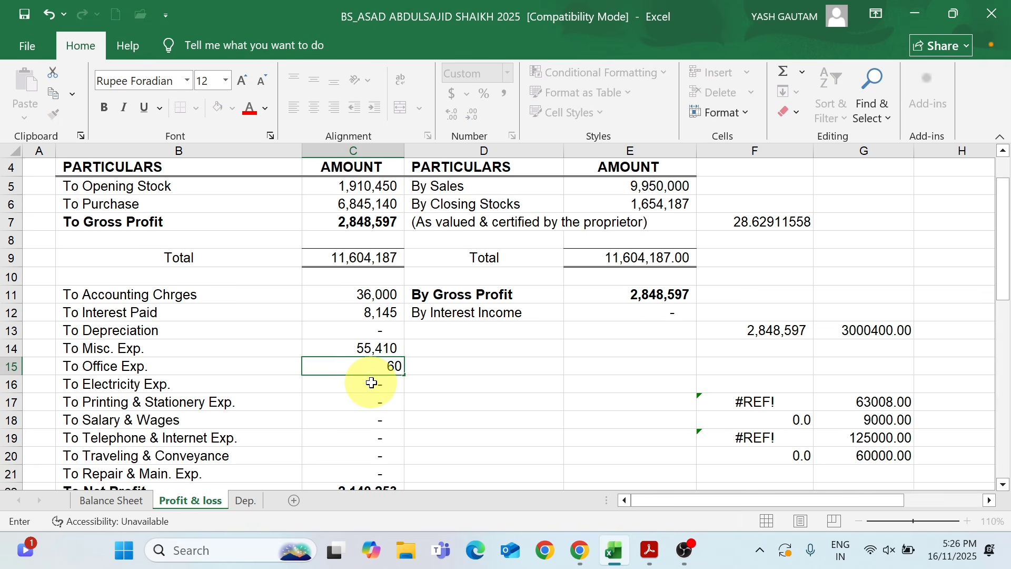
pyautogui.write(',879')
pyautogui.press('Return')
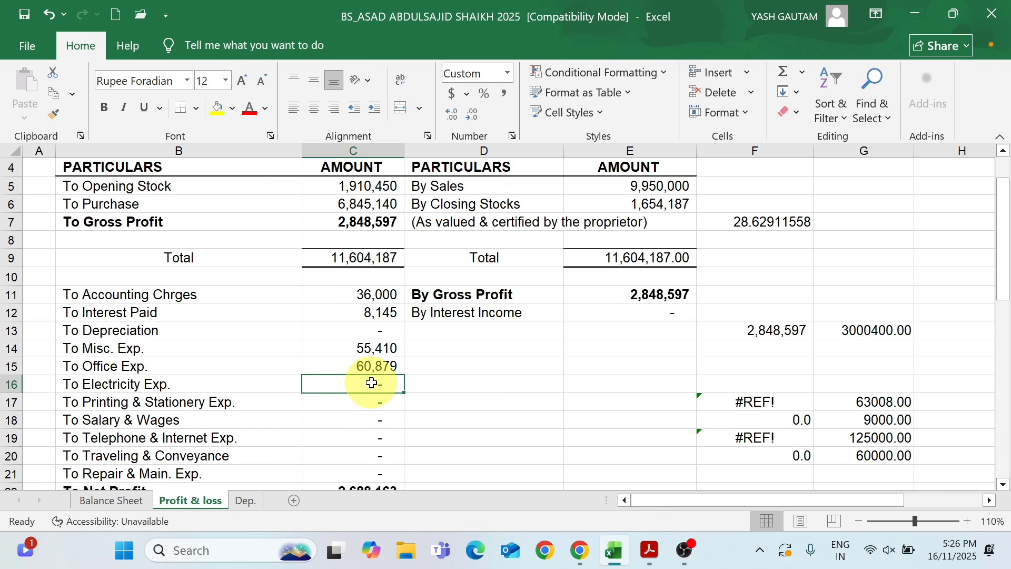
pyautogui.write('15471')
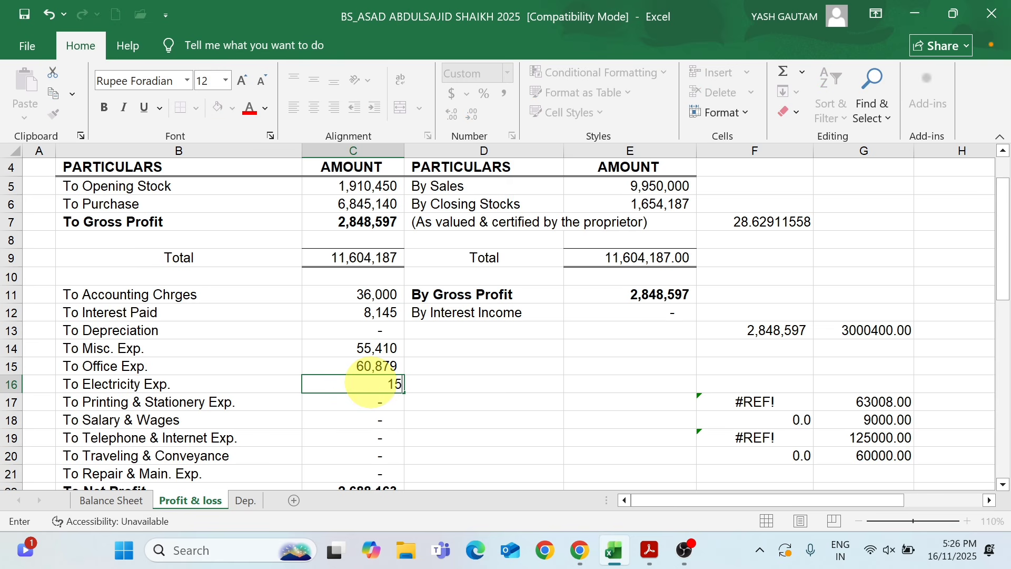
pyautogui.press('Return')
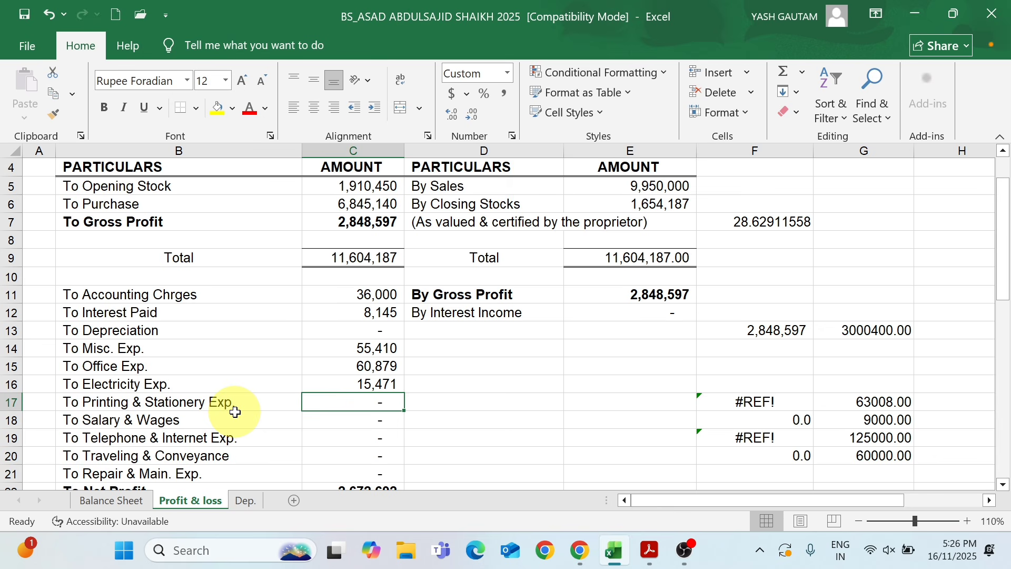
# Enter 15,487 for Printing & Stationery Exp. and 1,350,414 for Salary & Wages in the profit and loss section
pyautogui.write('15487')
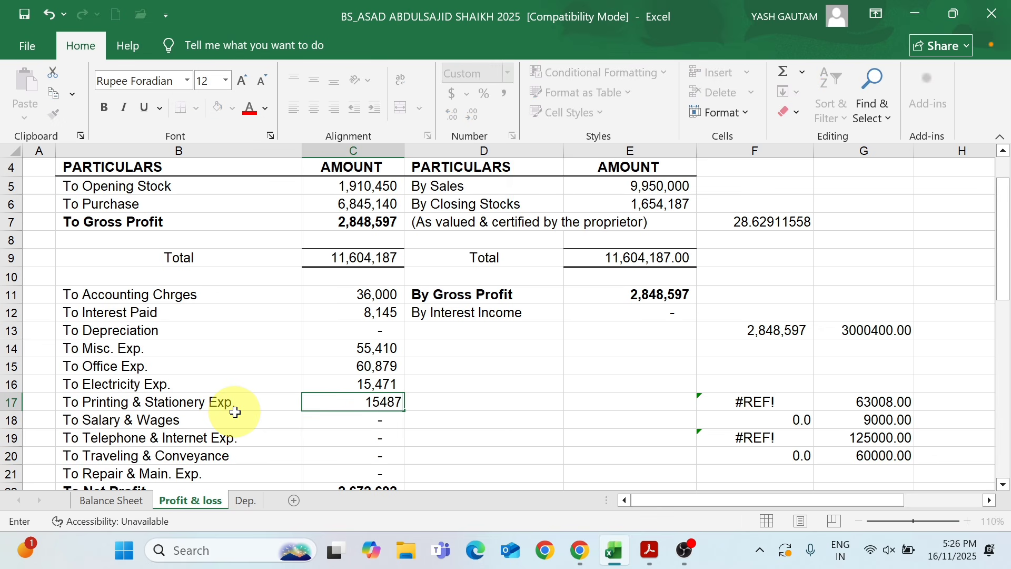
pyautogui.press('Return')
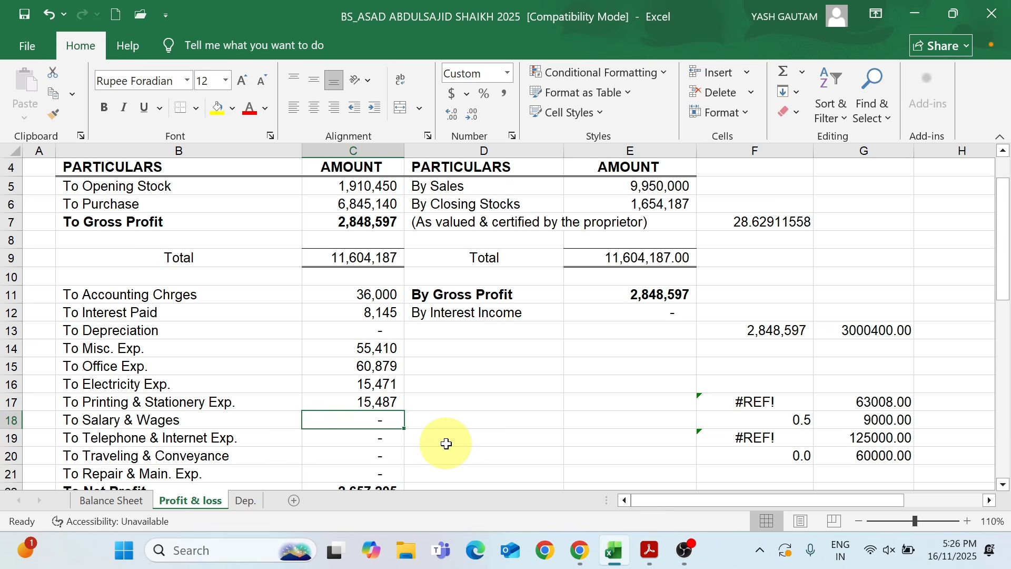
pyautogui.write('1,350,')
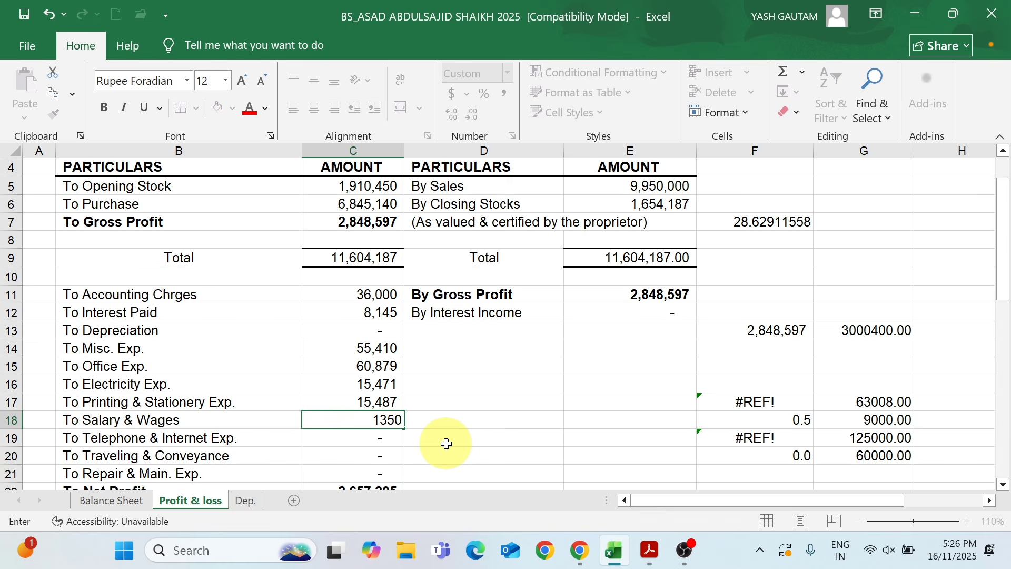
pyautogui.write('414')
pyautogui.press('Return')
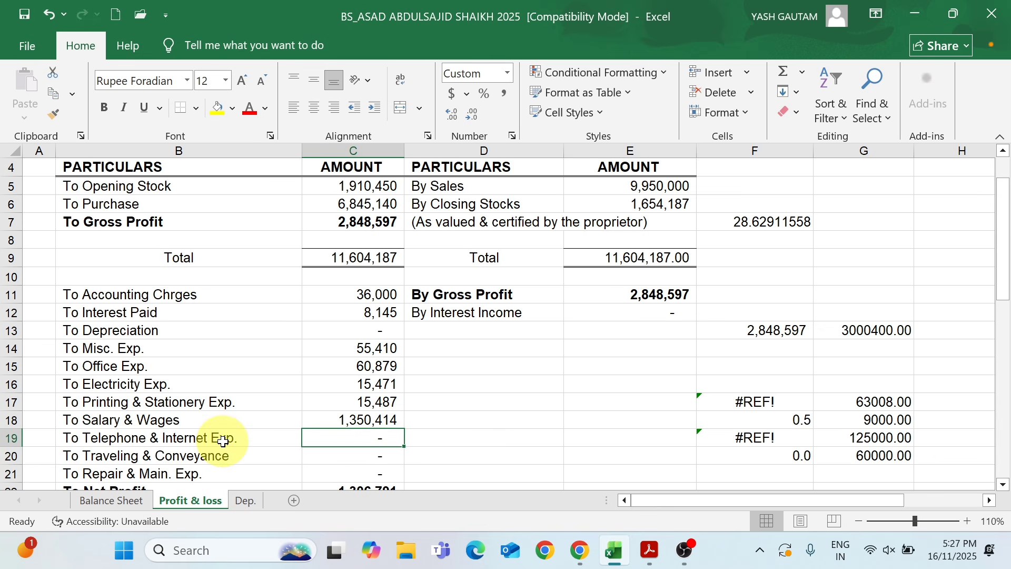
# Enter 124,541 for Telephone & Internet Exp. and 231,651 for Traveling & Conveyance in the profit and loss section
pyautogui.write('124')
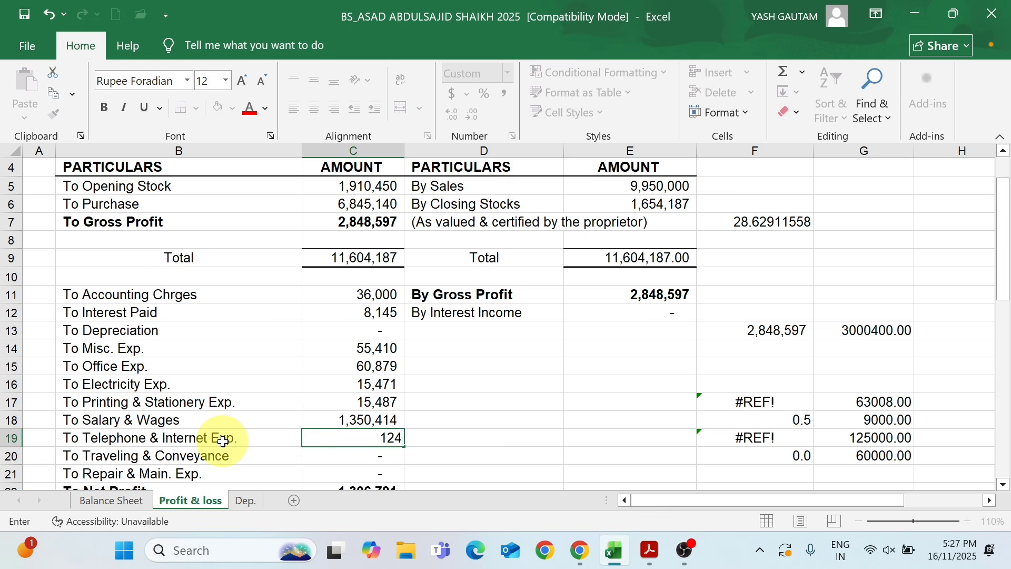
pyautogui.write(',541')
pyautogui.press('Return')
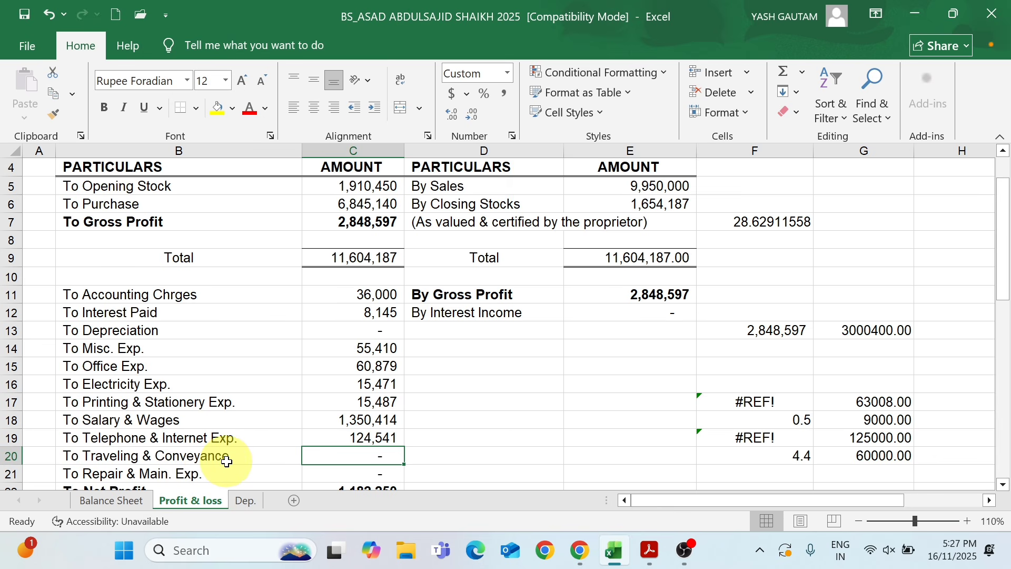
pyautogui.write('231651')
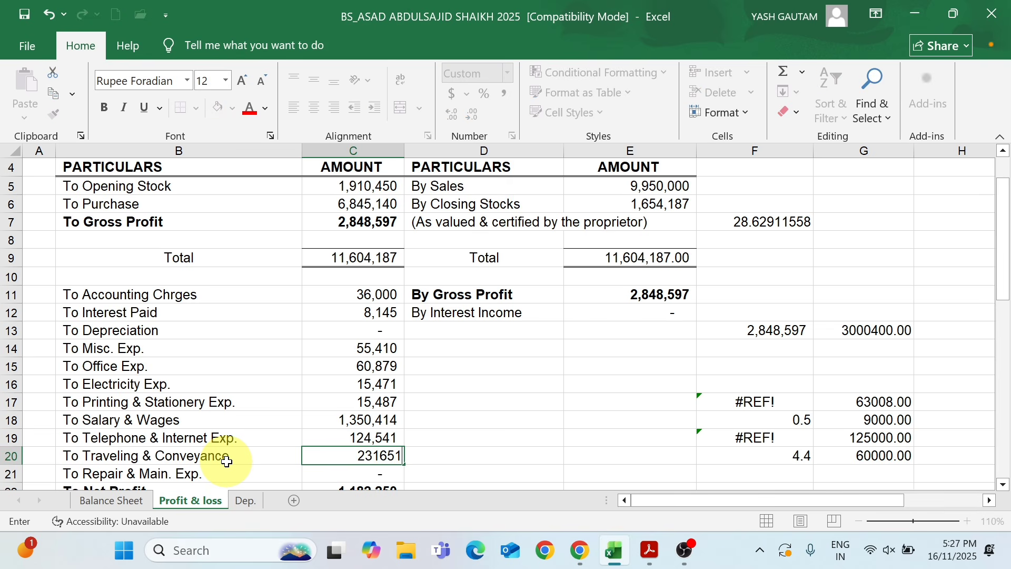
pyautogui.press('Return')
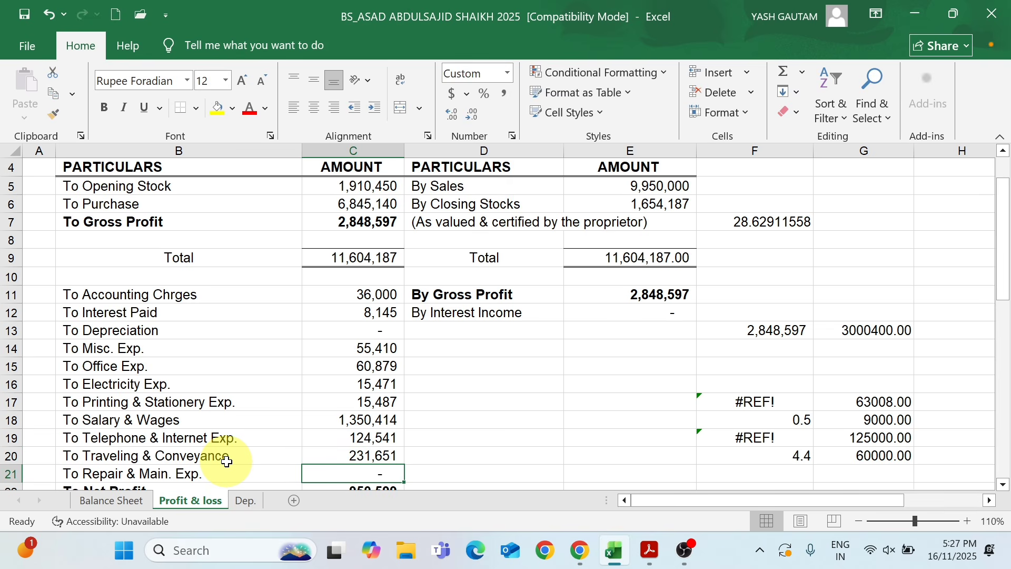
# Enter 180,457 for Repair & Main. Exp. and compare the net profit with the presumptive income total in the return PDF
pyautogui.write('180')
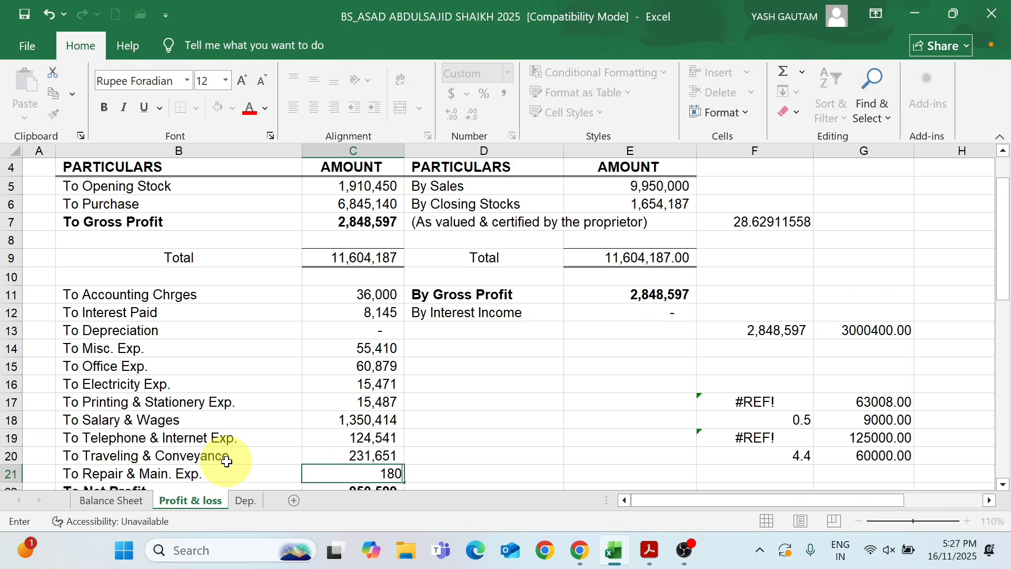
pyautogui.write(',457')
pyautogui.press('Return')
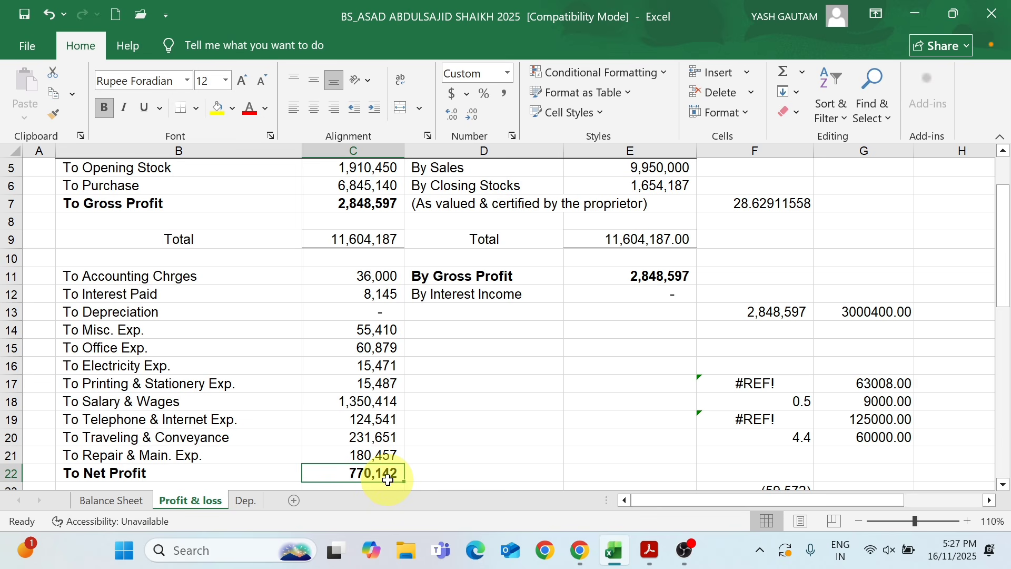
pyautogui.hotkey('alt', 'Tab')
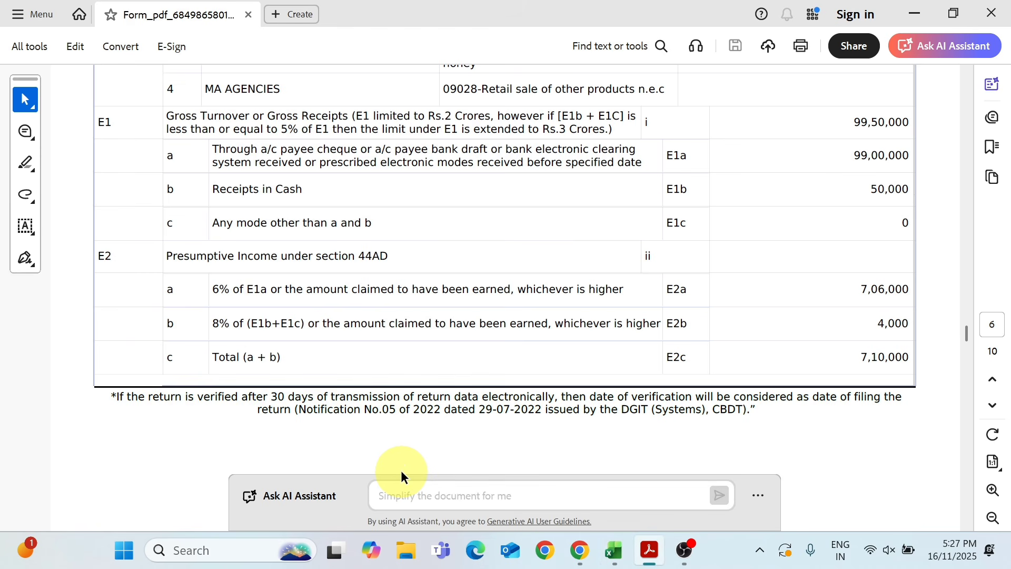
pyautogui.hotkey('alt', 'Tab')
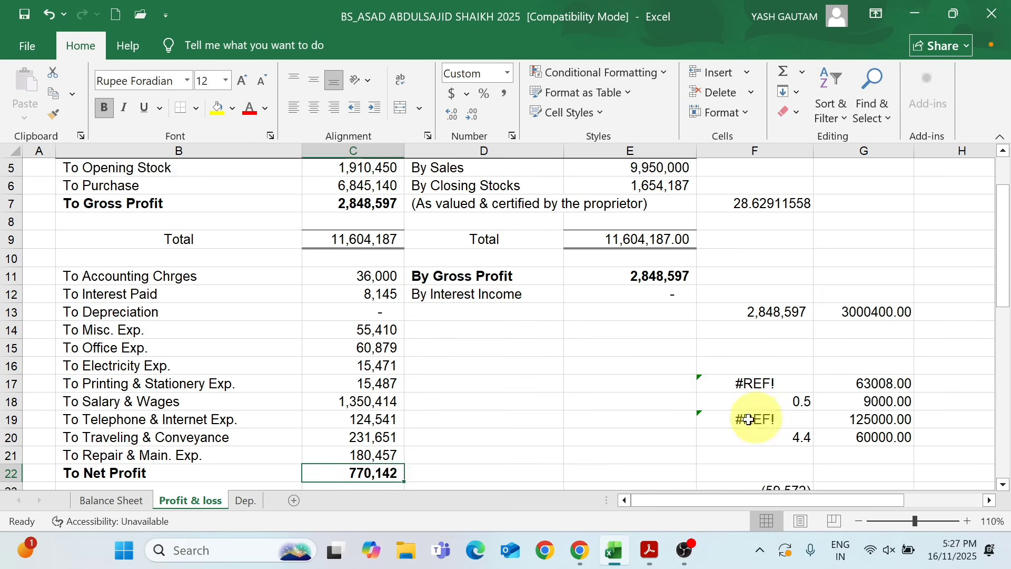
pyautogui.scroll(-1, 386, 446)
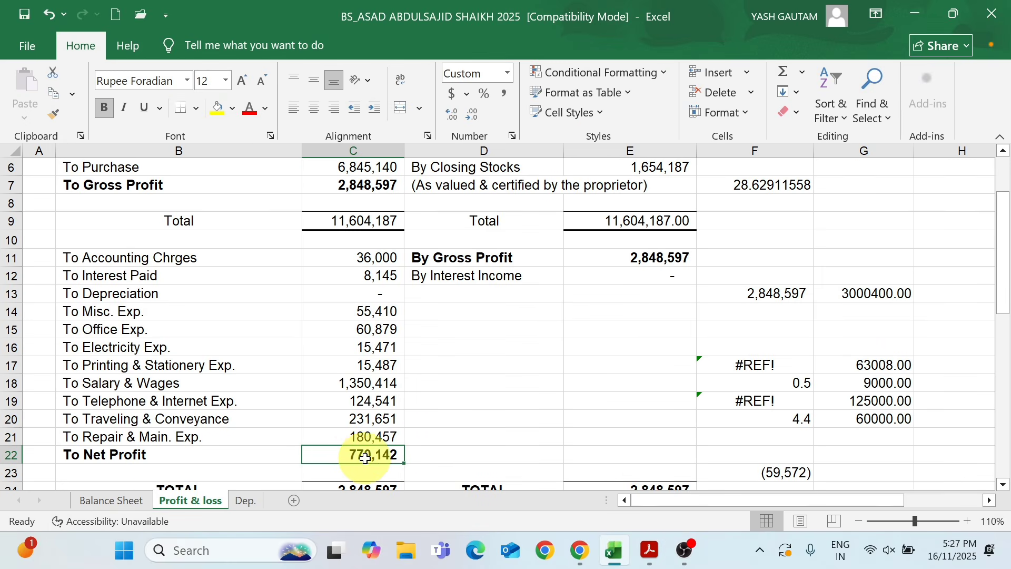
# On the Balance Sheet sheet, enter 1,881,495 as the Opening Balance under Capital A/c
pyautogui.click(124, 503)
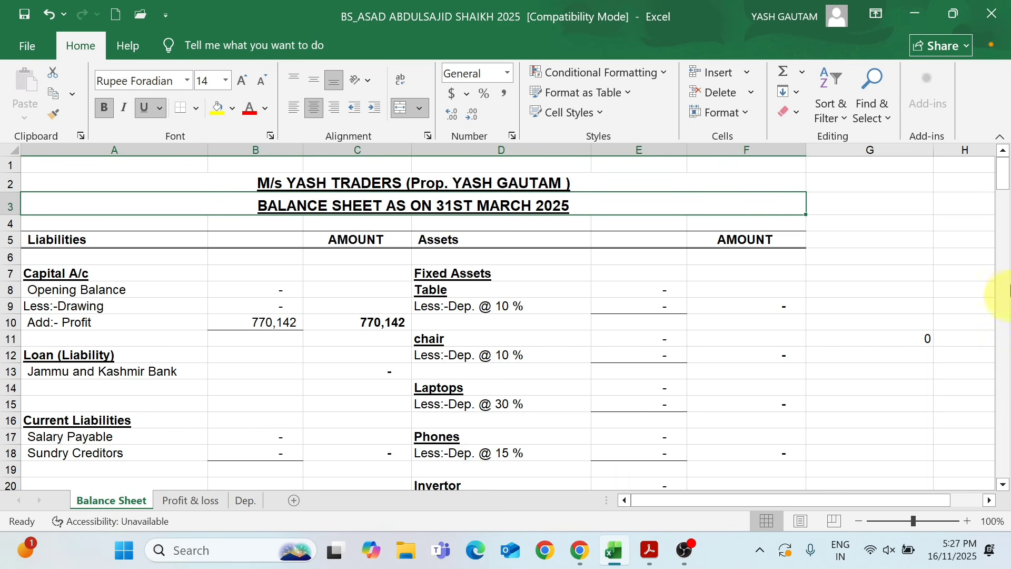
pyautogui.click(1005, 180)
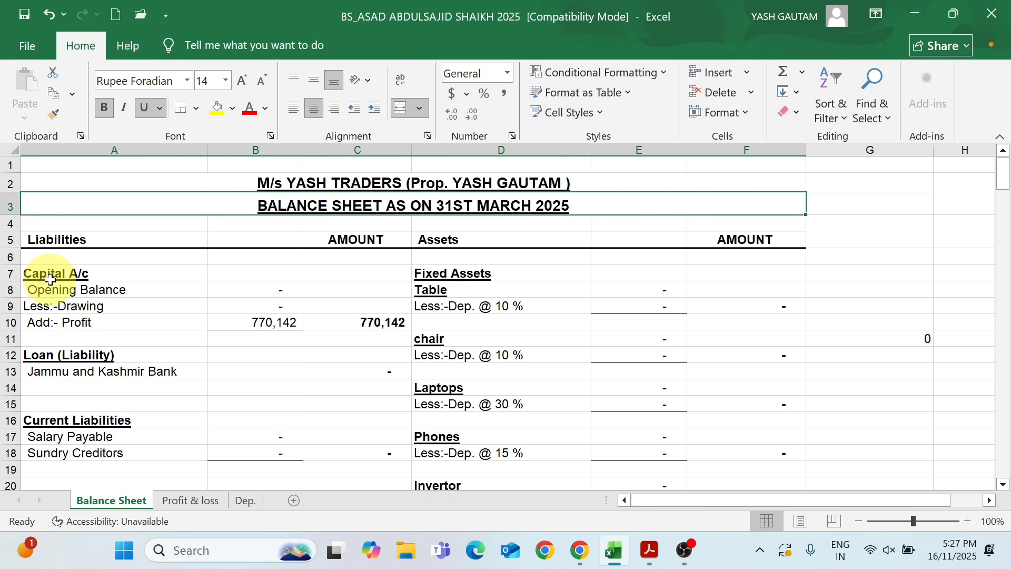
pyautogui.click(80, 277)
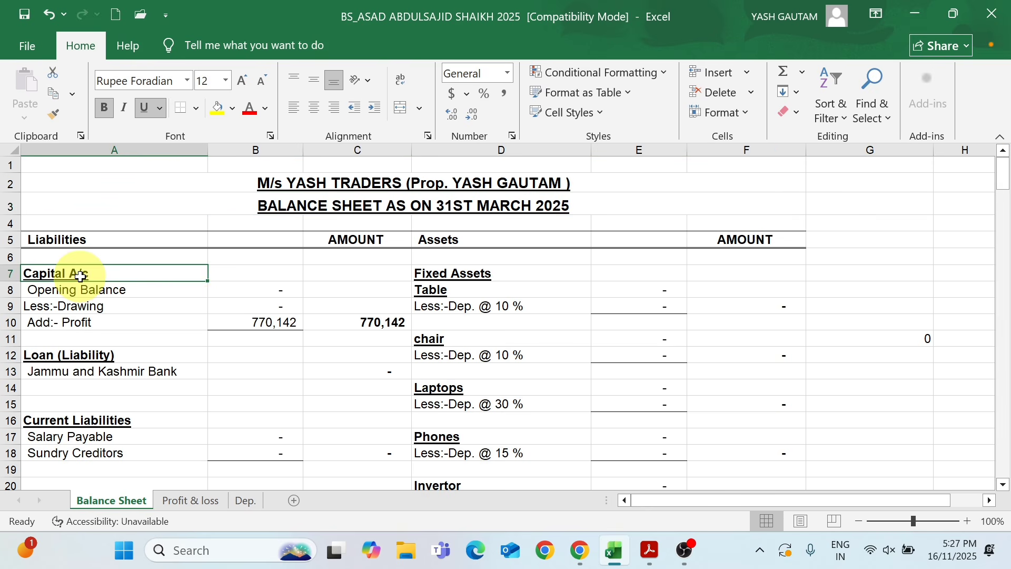
pyautogui.click(255, 293)
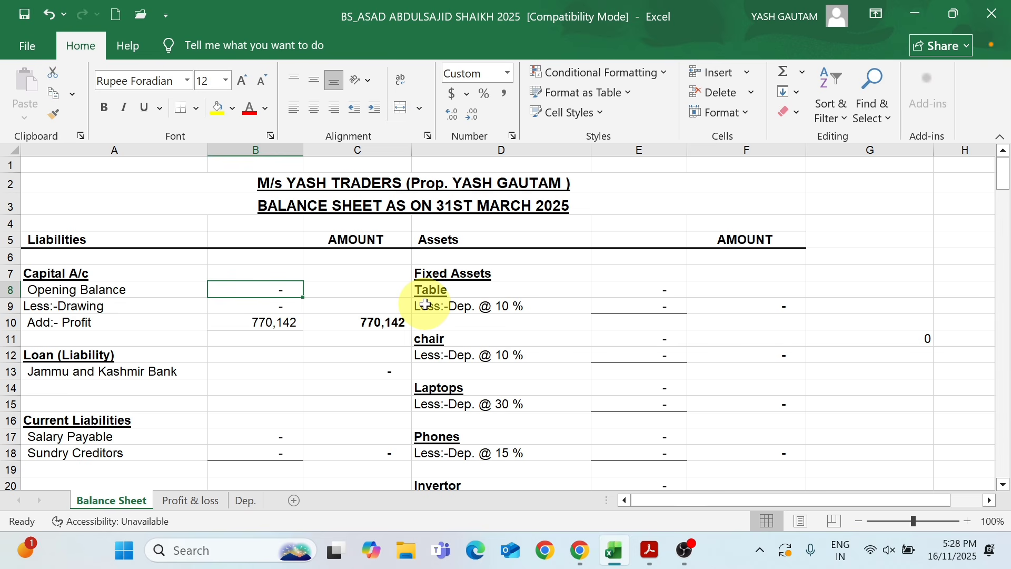
pyautogui.write('1')
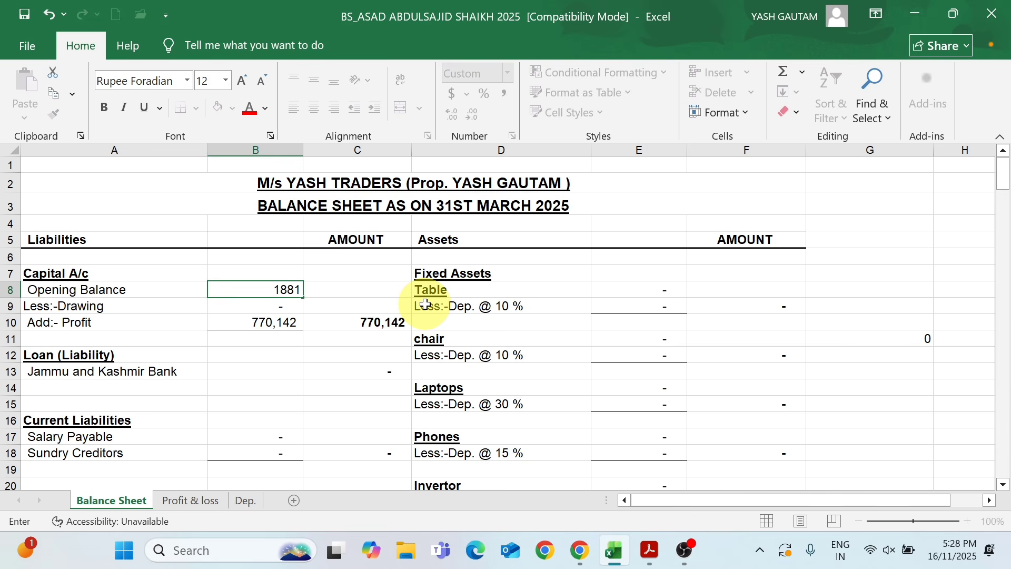
pyautogui.write(',881,495')
pyautogui.press('Return')
pyautogui.press('Up')
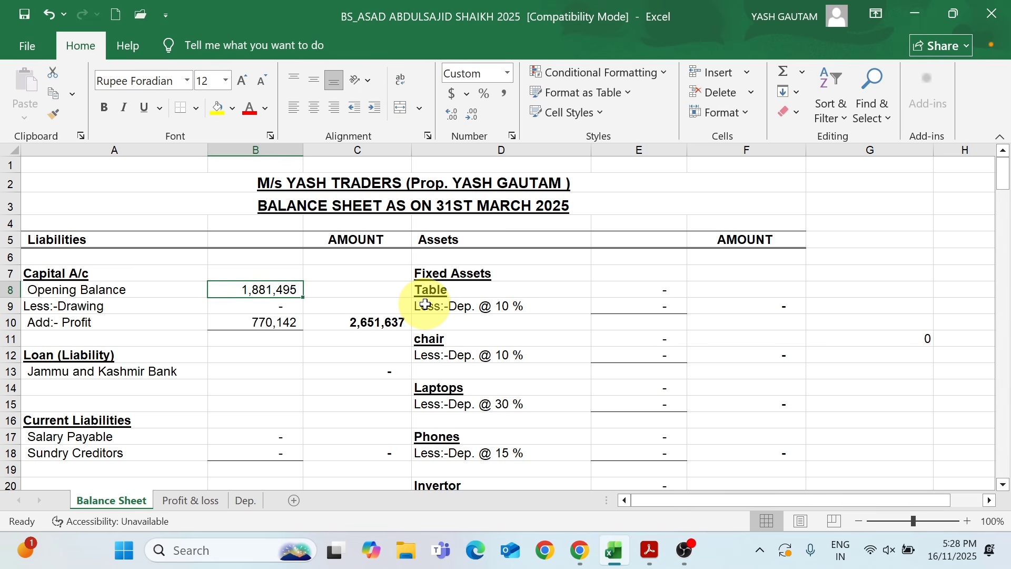
# Enter -95,487 for Less:-Drawing under Capital A/c
pyautogui.press('Down')
pyautogui.press('Up')
pyautogui.press('Down')
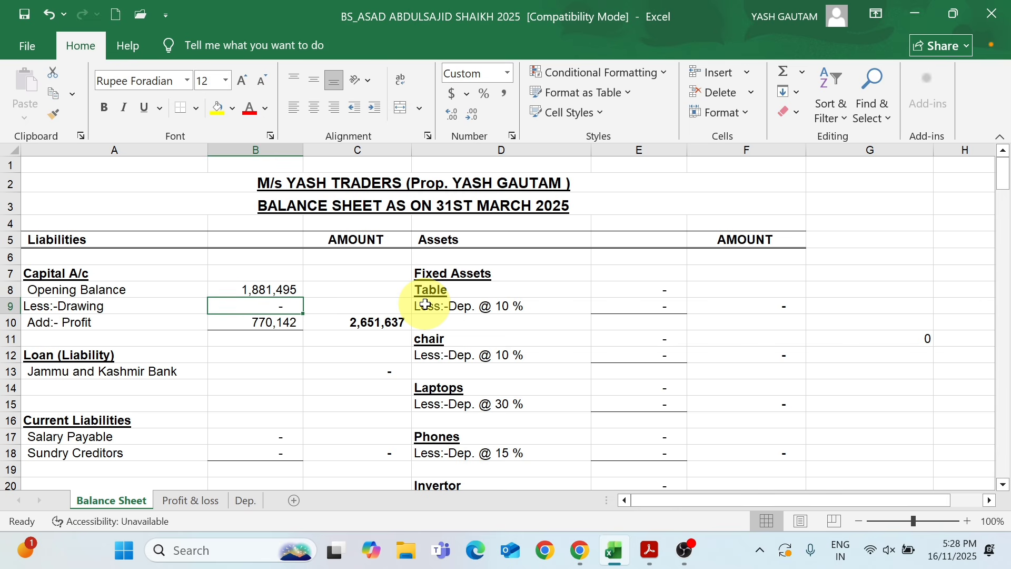
pyautogui.write('-')
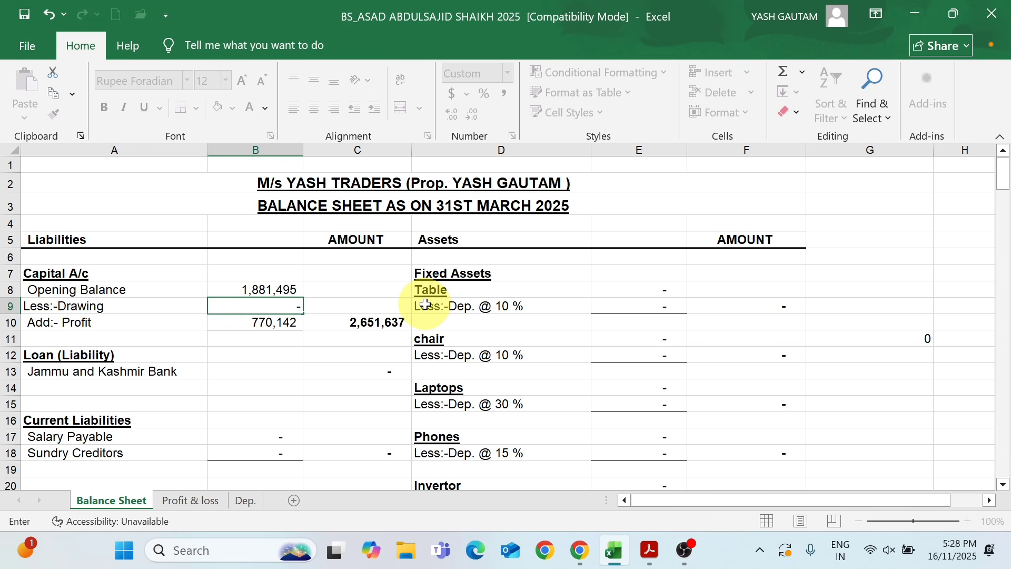
pyautogui.write('95487')
pyautogui.press('Return')
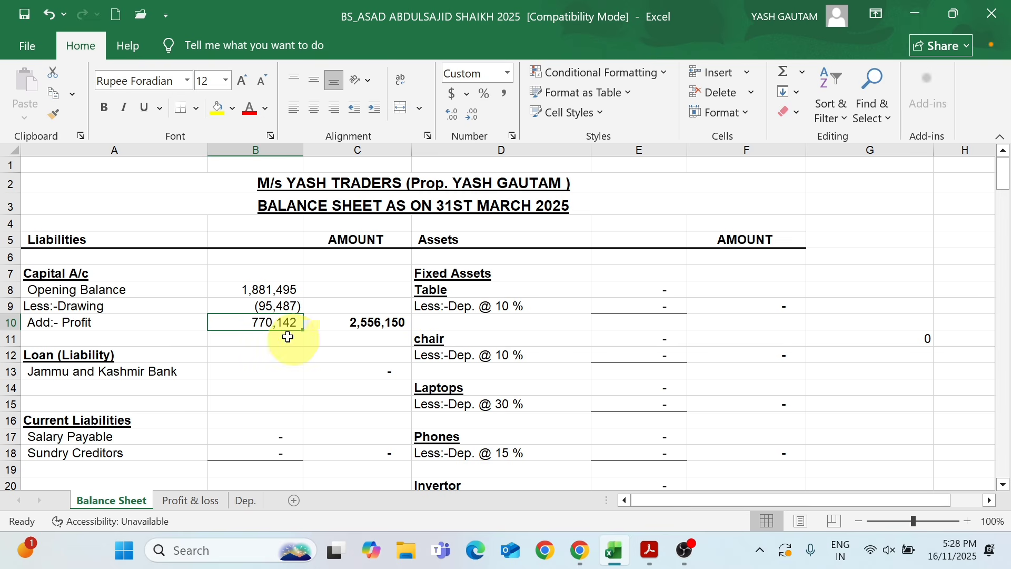
pyautogui.click(90, 354)
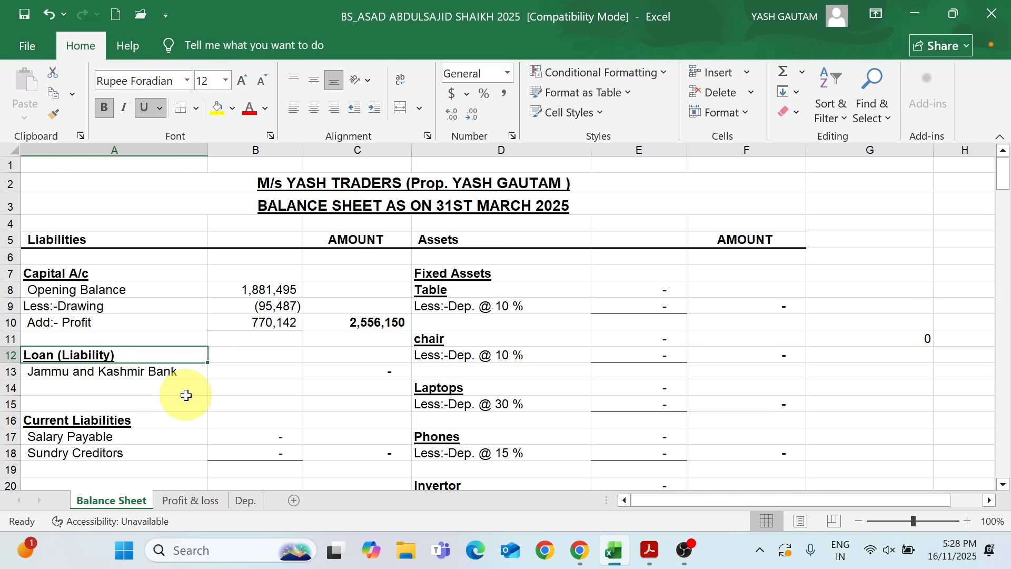
pyautogui.press('Down')
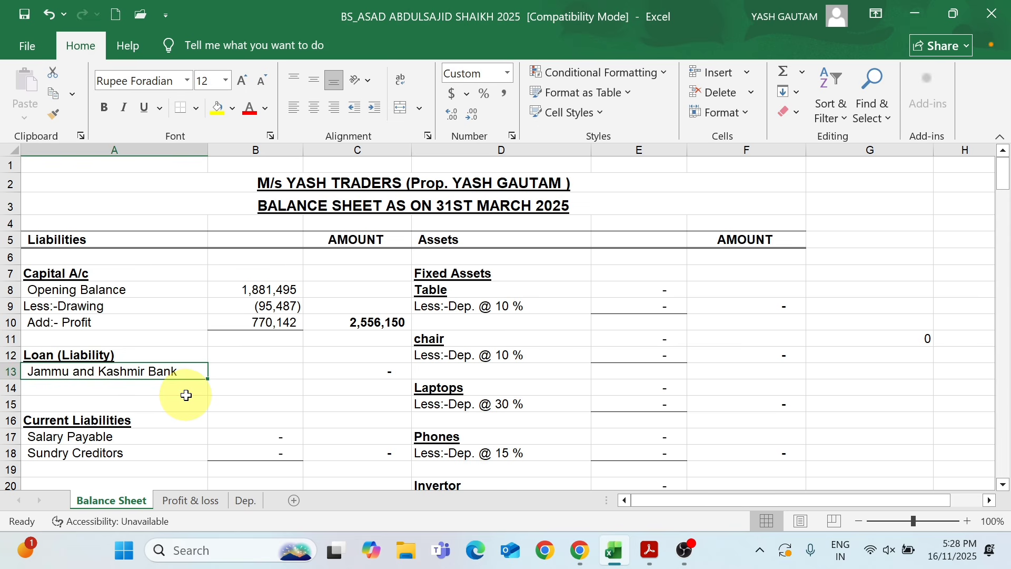
pyautogui.press('Down')
pyautogui.press('Up')
pyautogui.press('Up')
pyautogui.press('Down')
pyautogui.press('Down')
pyautogui.press('Up')
pyautogui.press('Down')
pyautogui.press('Up')
pyautogui.press('Down')
pyautogui.press('Up')
pyautogui.press('Up')
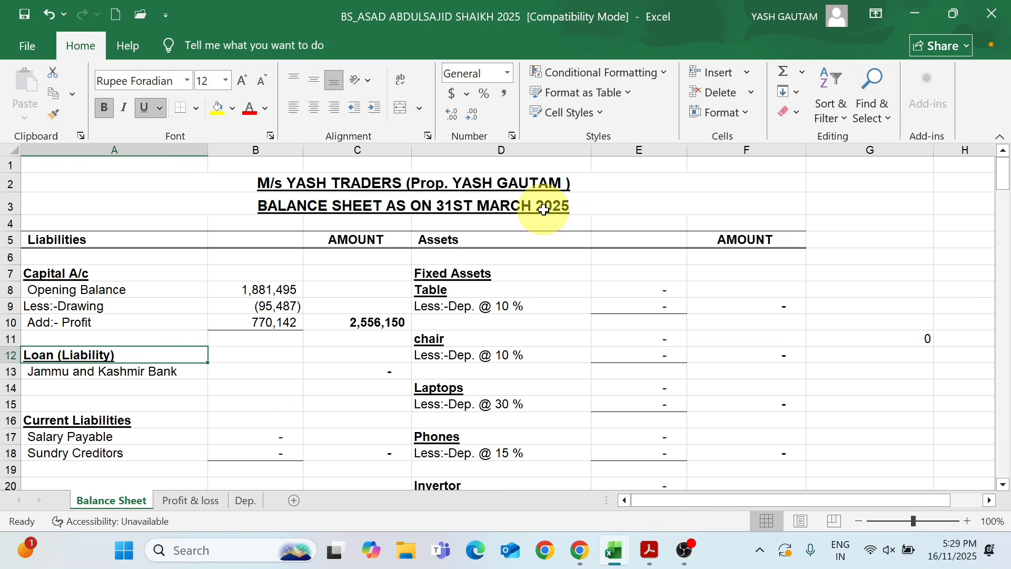
# Enter 560,000 as the Jammu and Kashmir Bank loan amount under Loan (Liability)
pyautogui.click(174, 376)
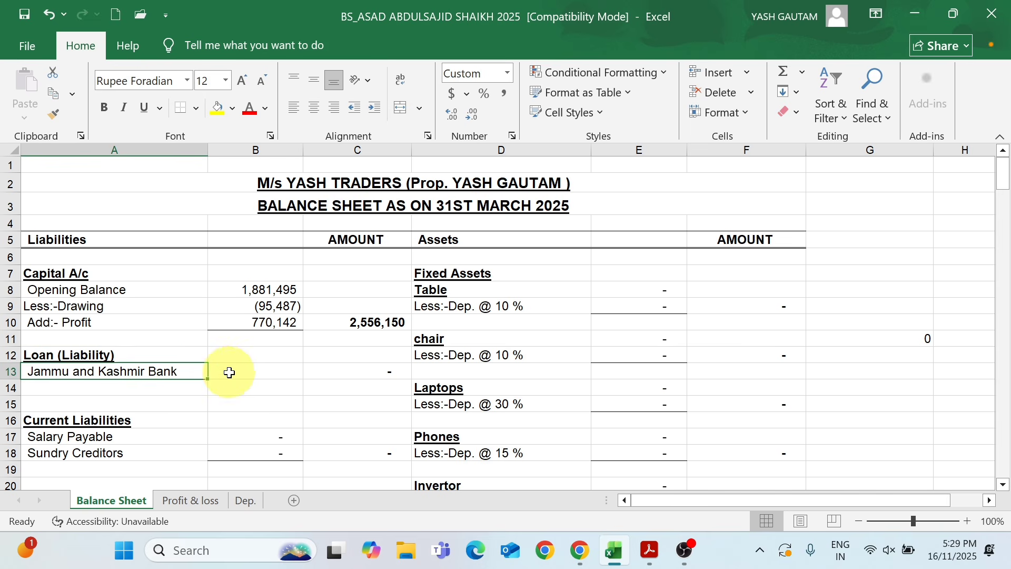
pyautogui.click(384, 371)
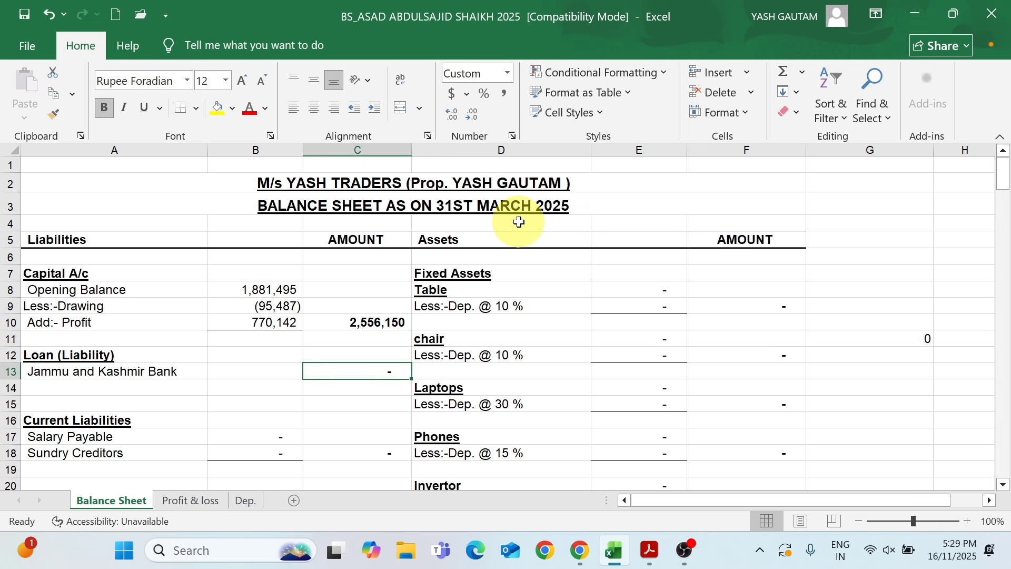
pyautogui.write('560000')
pyautogui.press('Return')
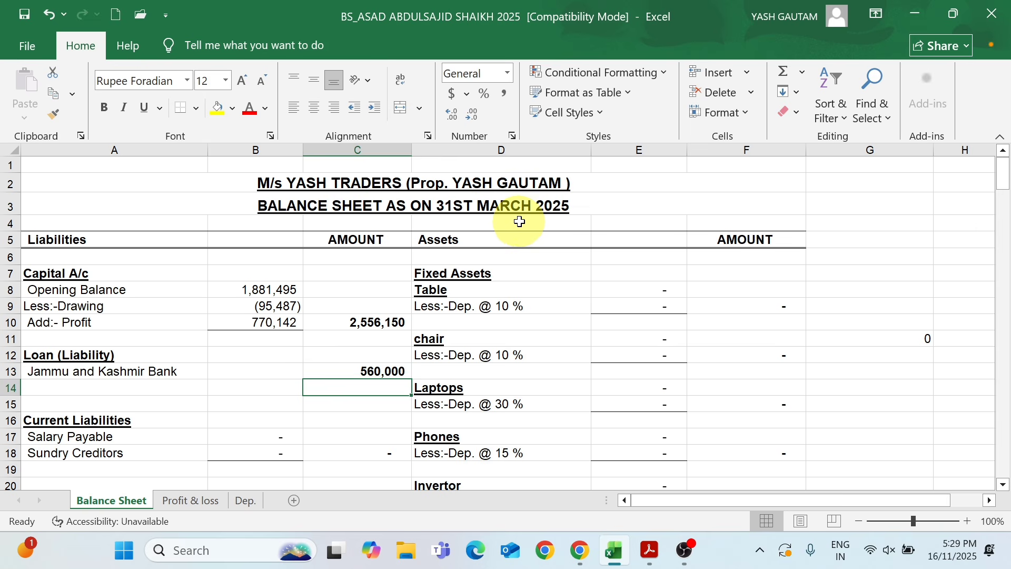
# Under Current Liabilities, enter 450,461 for Salary Payable and 750,451 for Sundry Creditors
pyautogui.moveTo(1003, 175); pyautogui.dragTo(1001, 192)
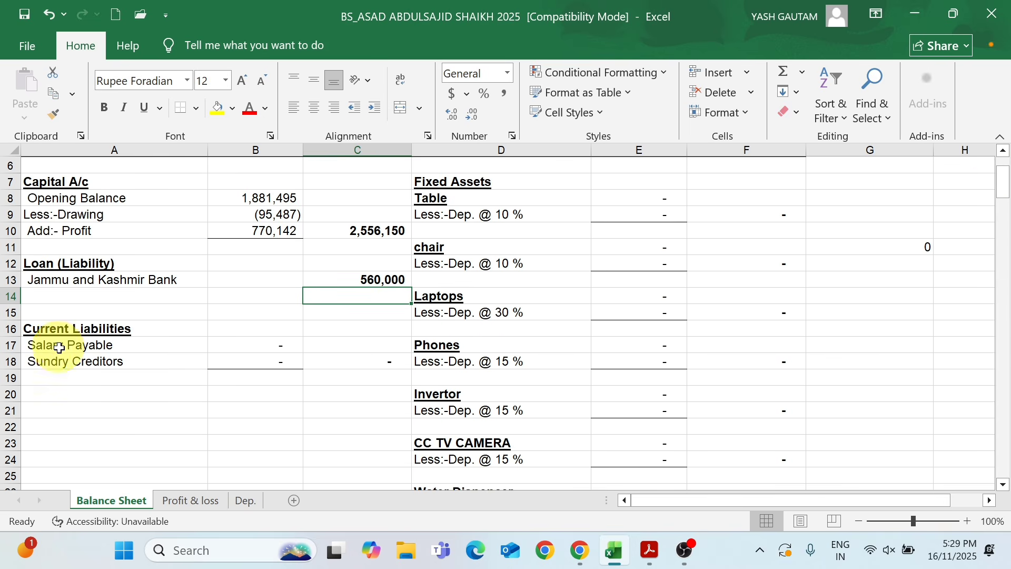
pyautogui.click(110, 349)
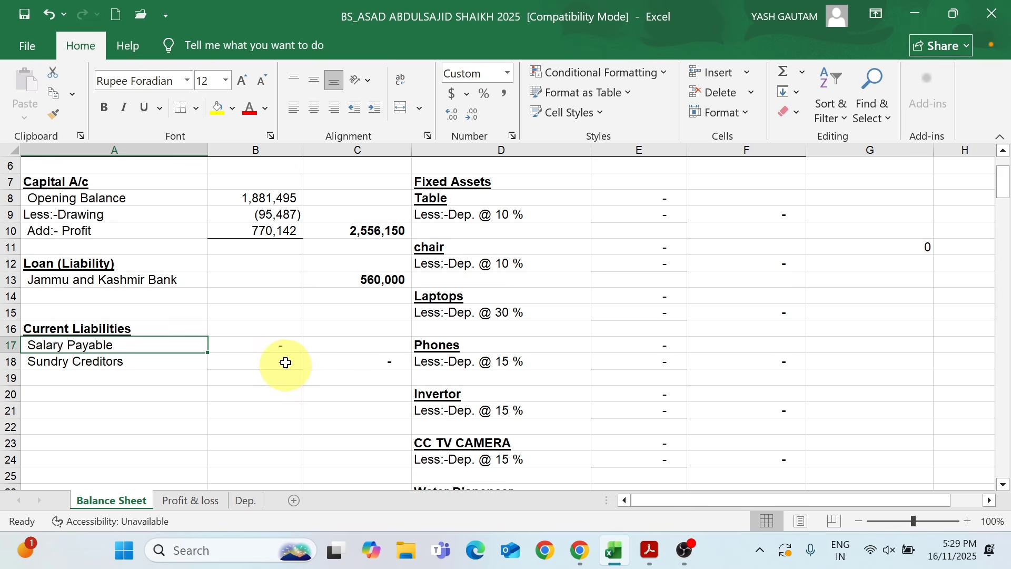
pyautogui.click(248, 349)
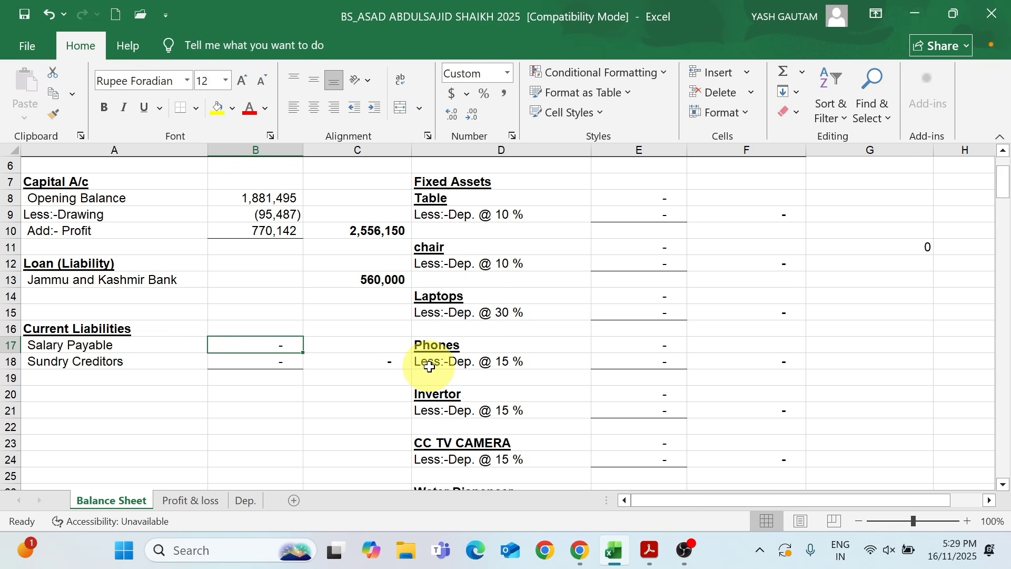
pyautogui.write('450461')
pyautogui.press('Return')
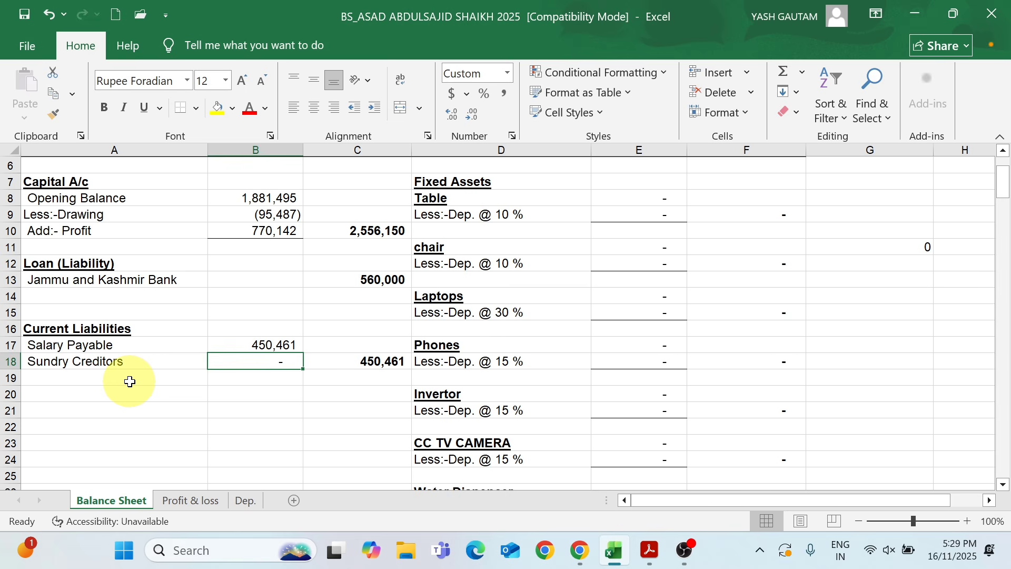
pyautogui.write('750451')
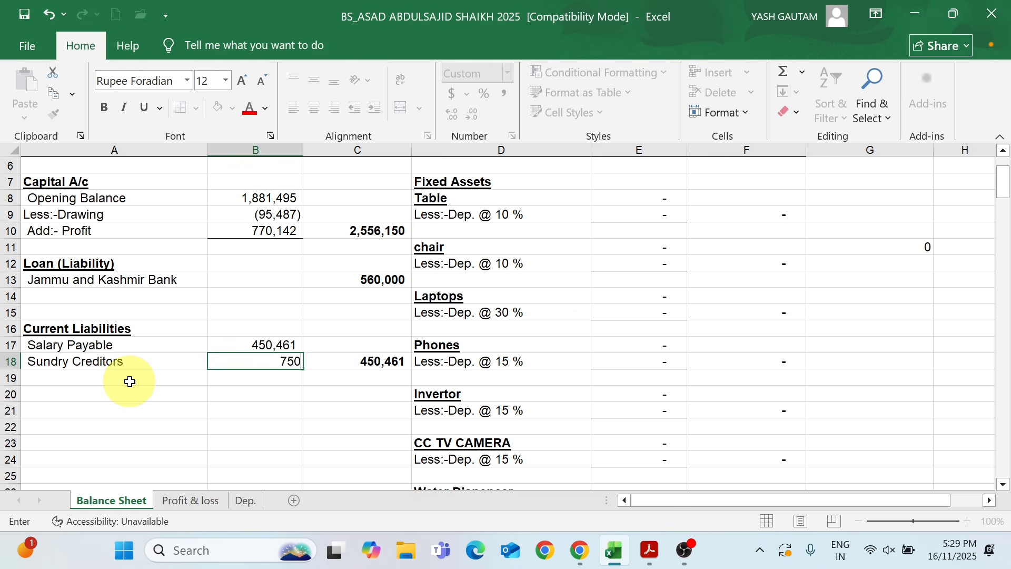
pyautogui.press('Return')
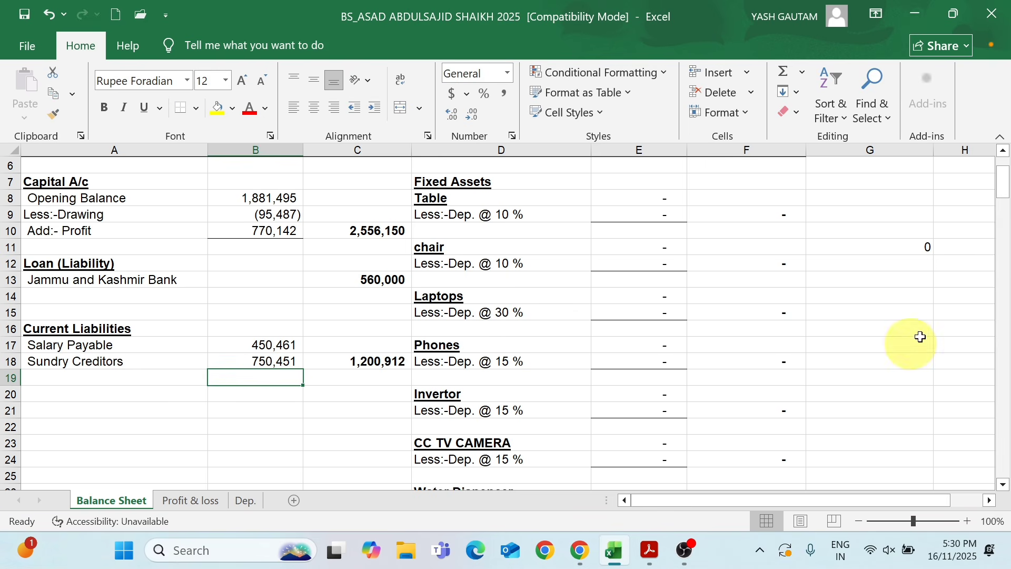
# Review the asset items listed under Fixed Assets, from Table down to Bike, with their depreciation rates
pyautogui.moveTo(997, 182)
pyautogui.mouseDown()
pyautogui.moveTo(997, 194)
pyautogui.moveTo(997, 175)
pyautogui.mouseUp()
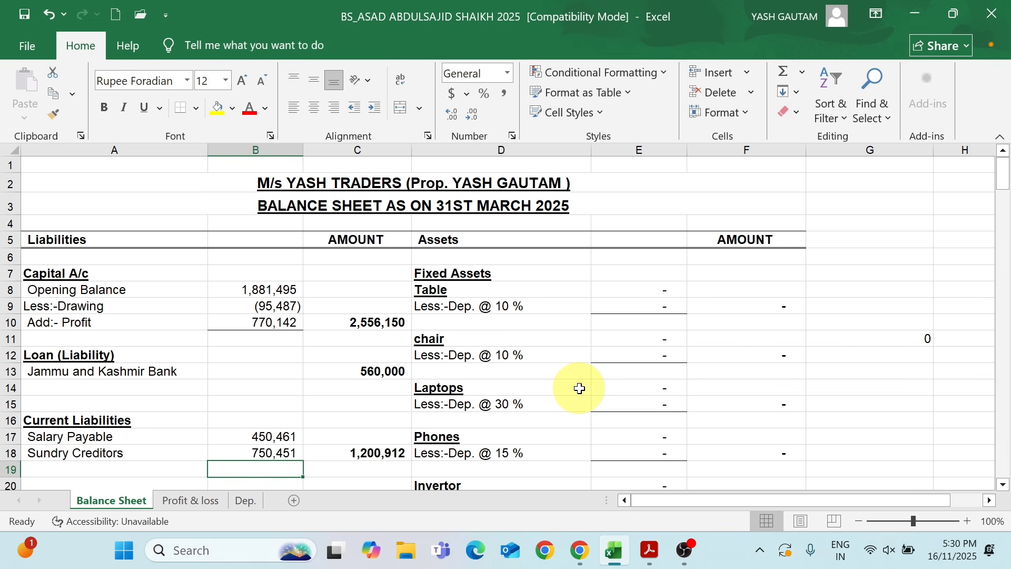
pyautogui.click(441, 275)
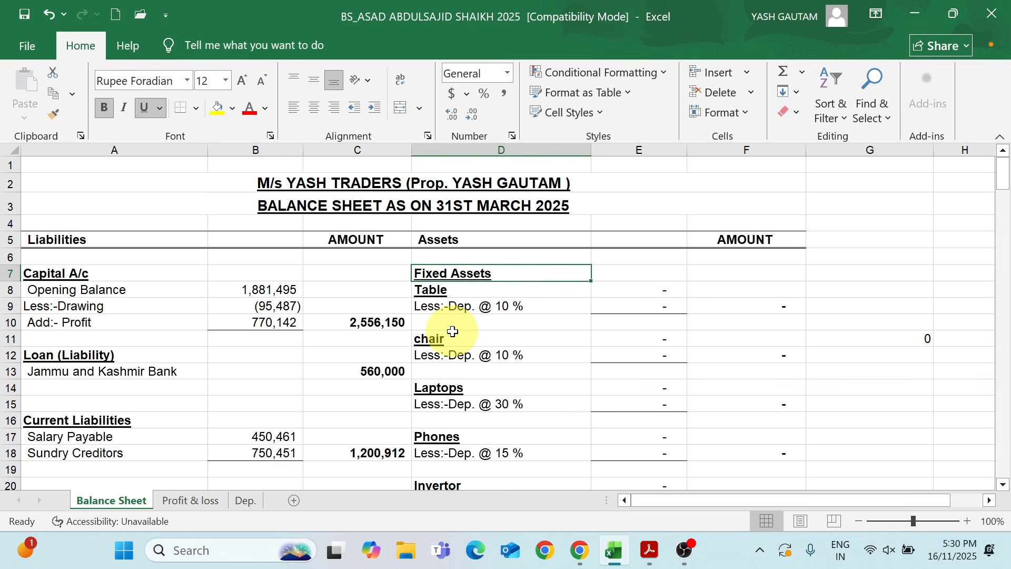
pyautogui.click(429, 289)
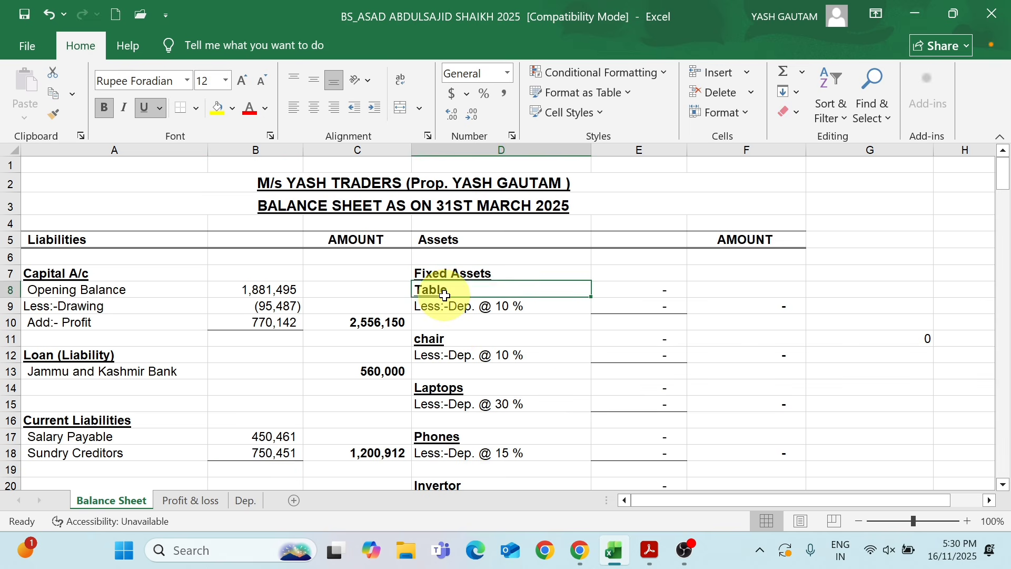
pyautogui.click(445, 343)
pyautogui.click(451, 388)
pyautogui.click(437, 437)
pyautogui.click(472, 484)
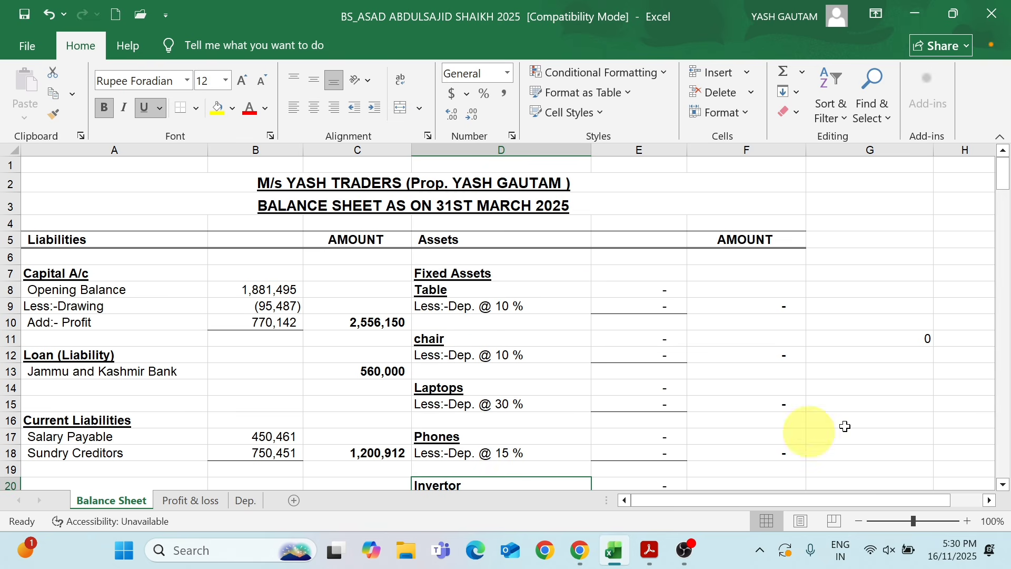
pyautogui.moveTo(998, 179); pyautogui.dragTo(997, 204)
pyautogui.click(519, 393)
pyautogui.click(498, 441)
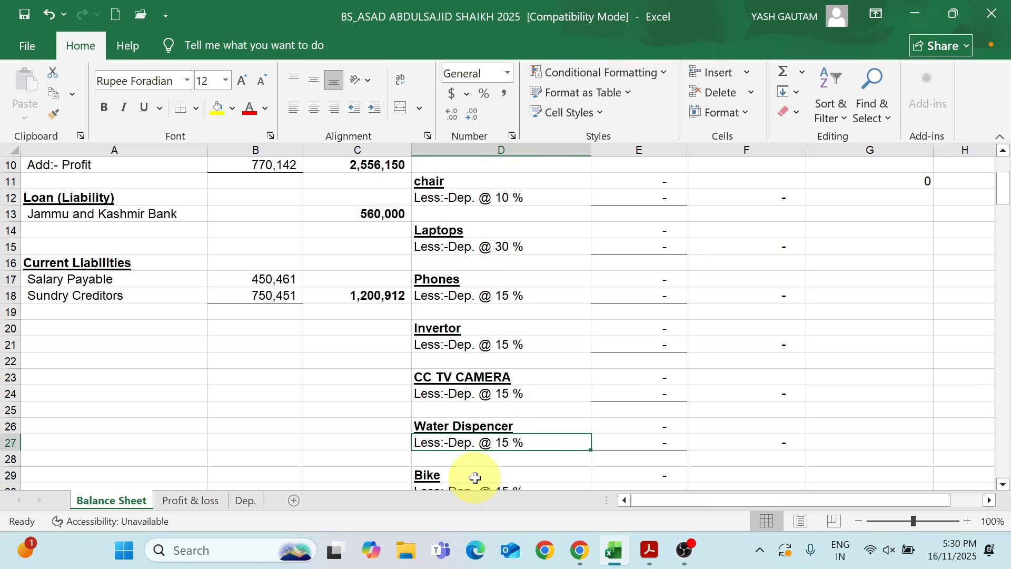
pyautogui.moveTo(1004, 190); pyautogui.dragTo(1002, 177)
# Enter 16,200 as the value of Table under Fixed Assets
pyautogui.click(479, 259)
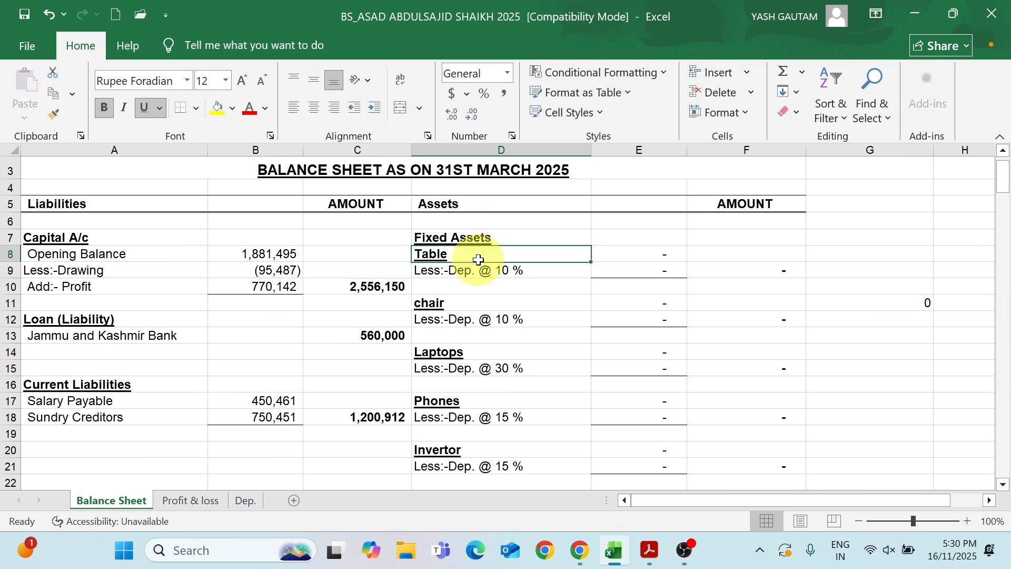
pyautogui.click(636, 249)
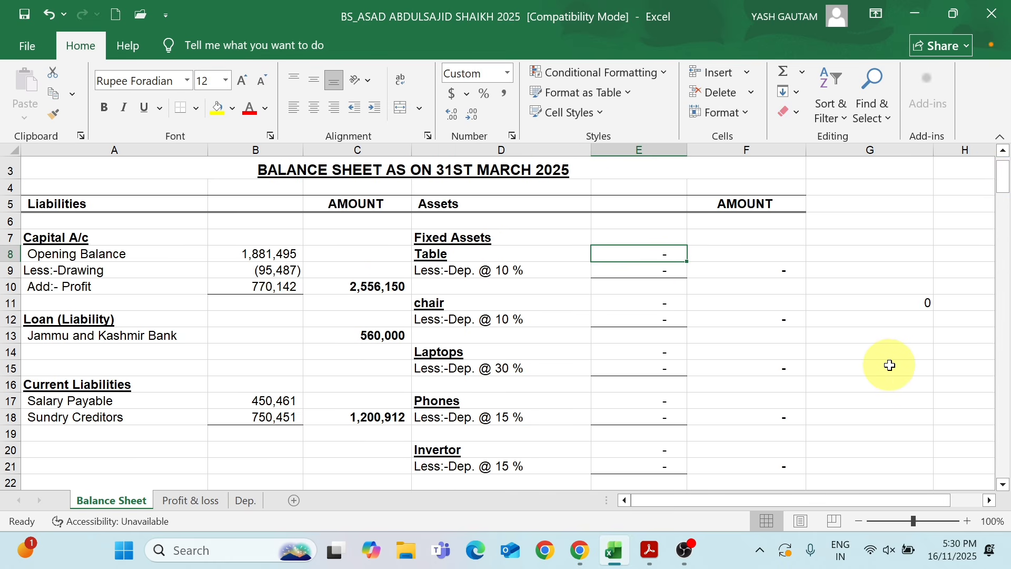
pyautogui.write('16200')
pyautogui.press('Return')
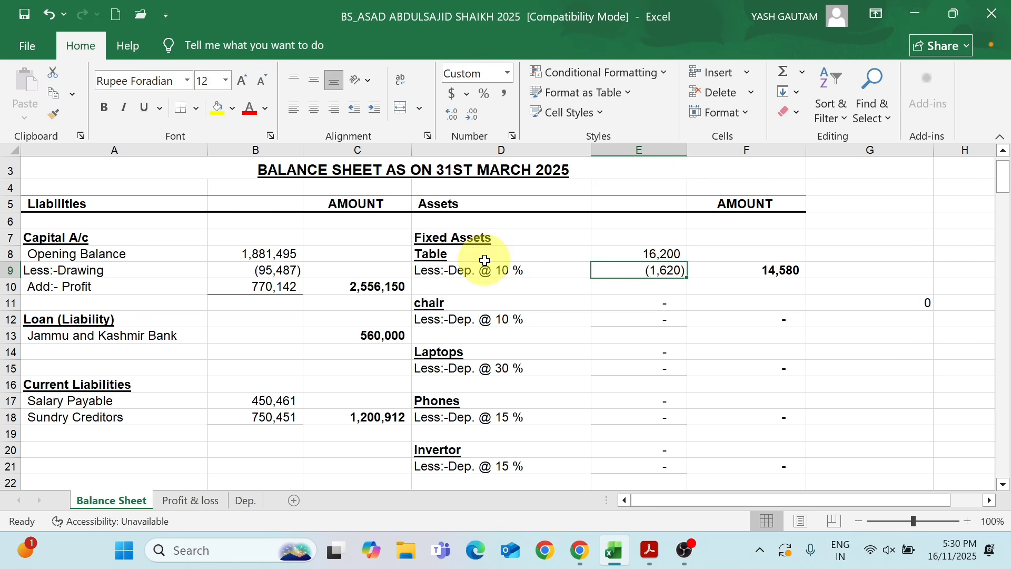
# Check the Table's 10 % depreciation and its net value against the entered cost in the Fixed Assets section
pyautogui.click(628, 256)
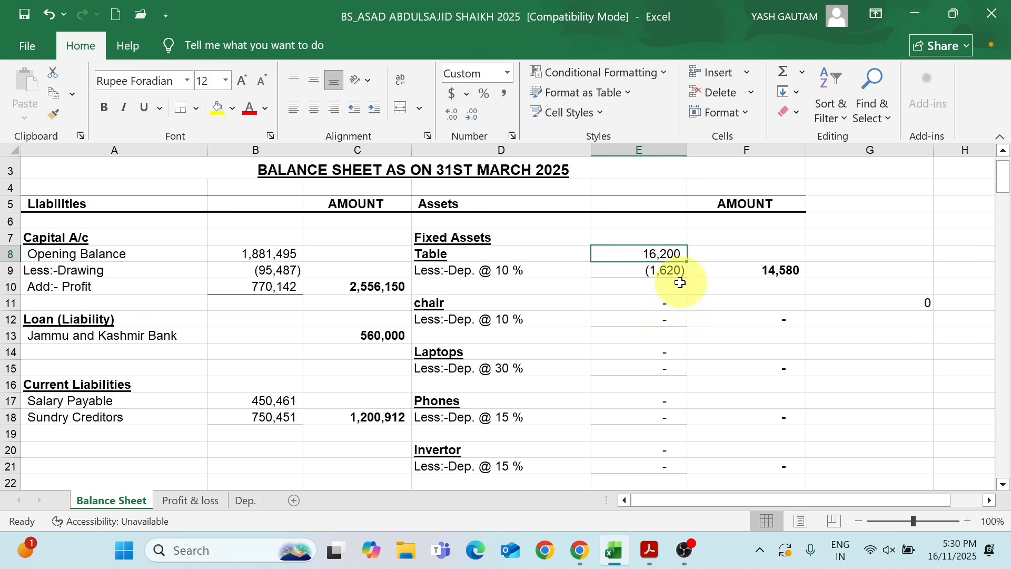
pyautogui.click(666, 270)
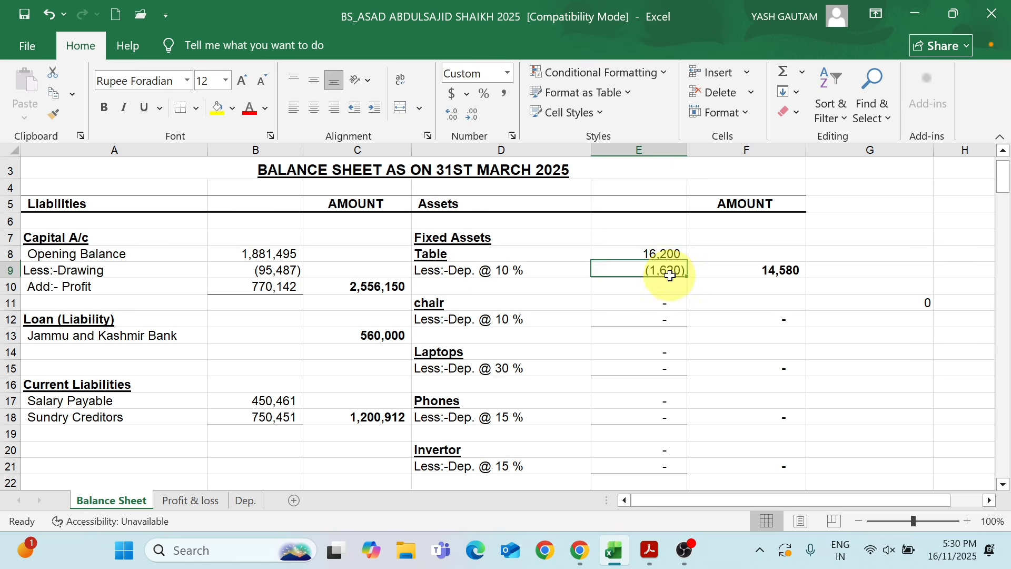
pyautogui.click(770, 269)
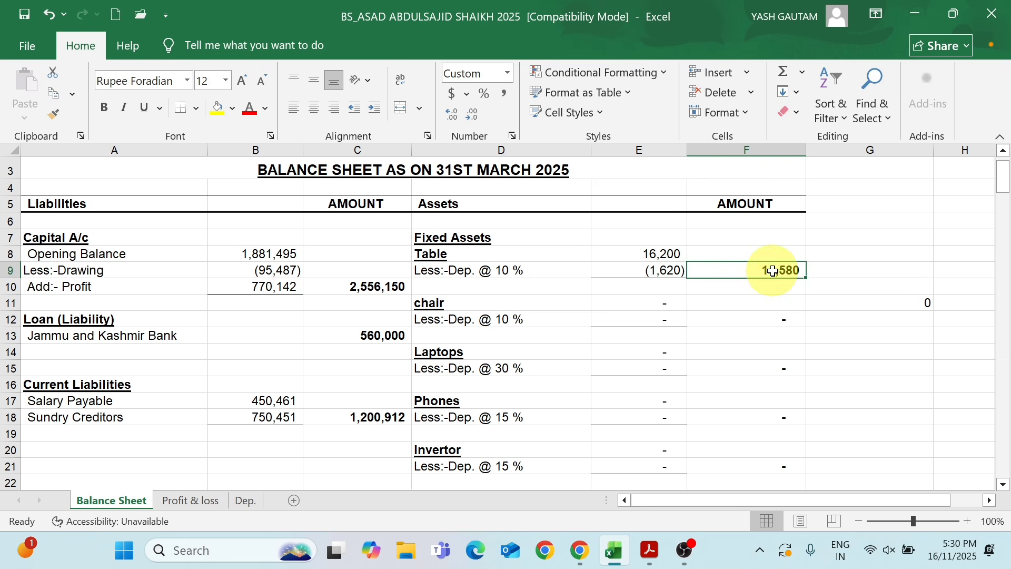
pyautogui.click(658, 253)
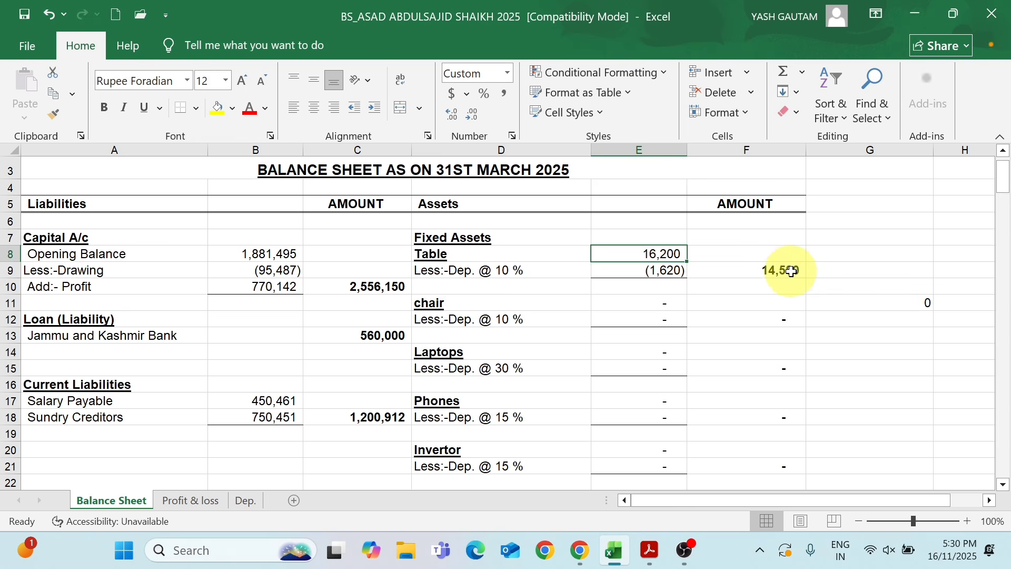
pyautogui.click(773, 273)
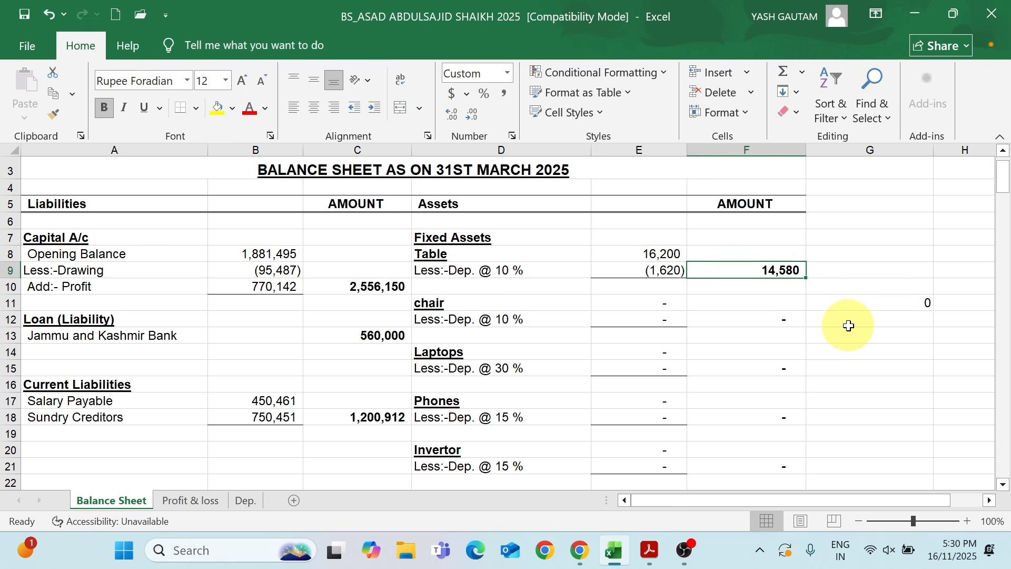
pyautogui.click(657, 253)
pyautogui.click(479, 301)
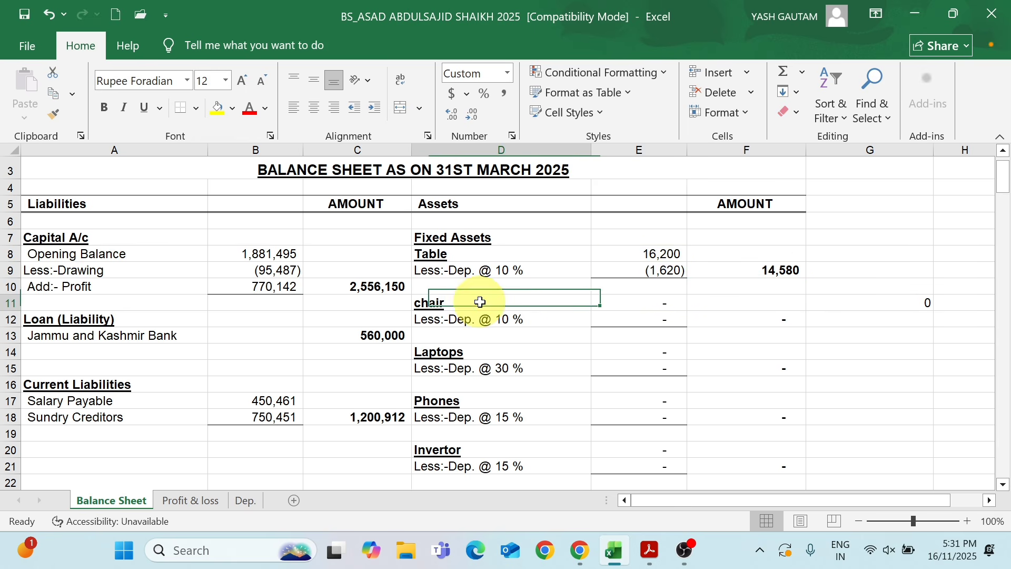
# Under Fixed Assets, enter 8,100 as the value of the chair and 53,900 as the value of Laptops
pyautogui.click(640, 306)
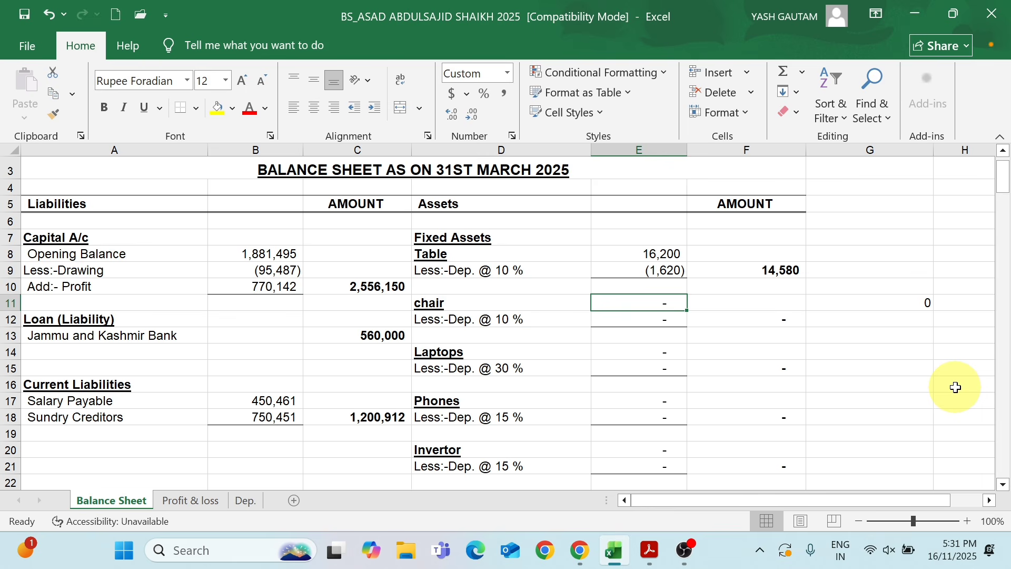
pyautogui.write('8100')
pyautogui.press('Return')
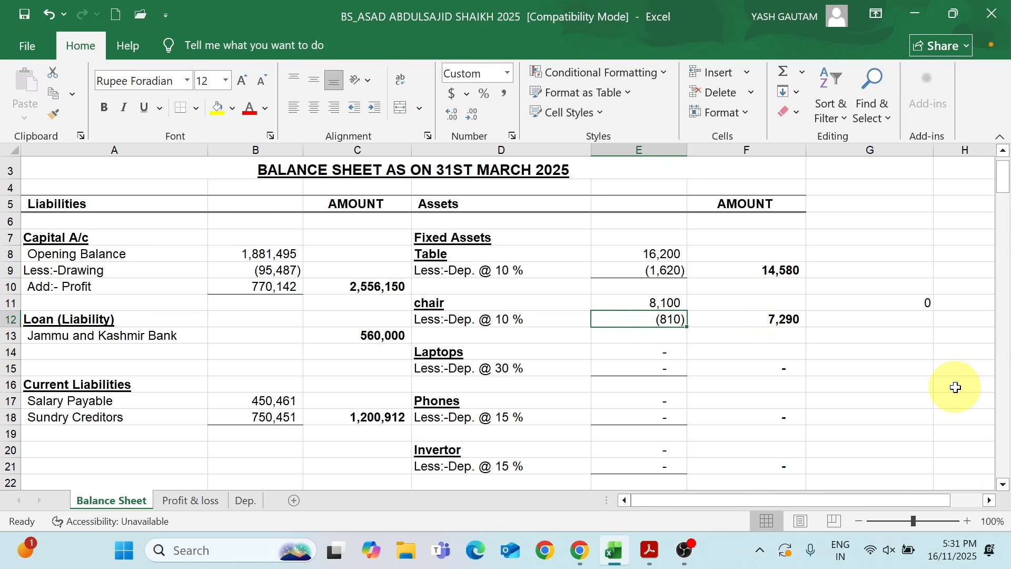
pyautogui.click(781, 320)
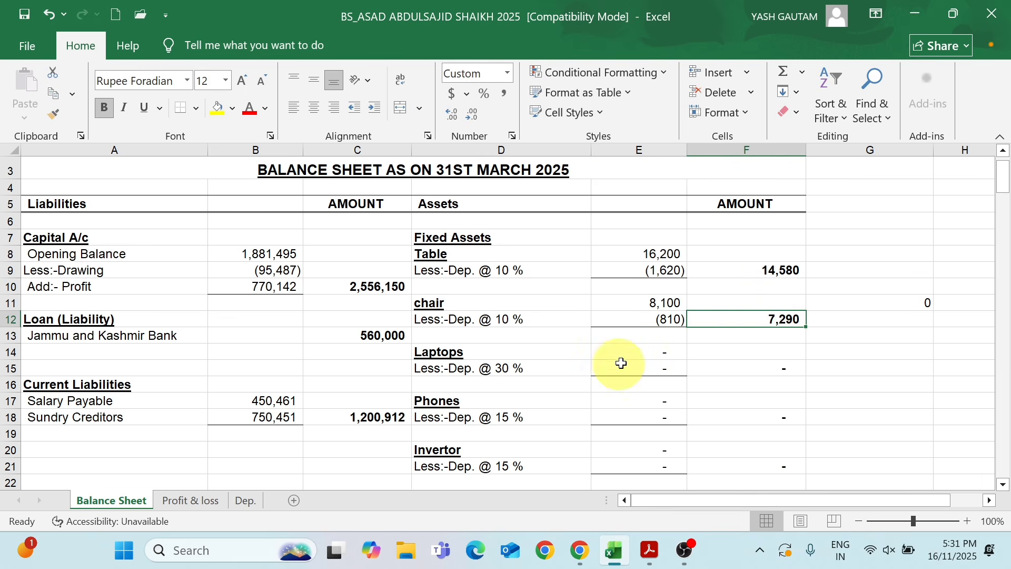
pyautogui.click(632, 352)
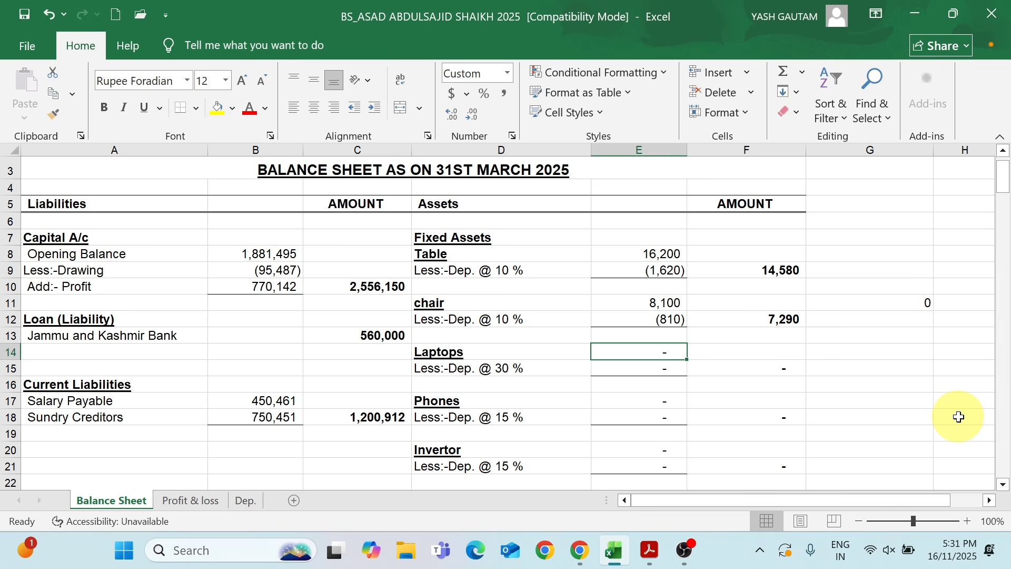
pyautogui.write('53900')
pyautogui.press('Return')
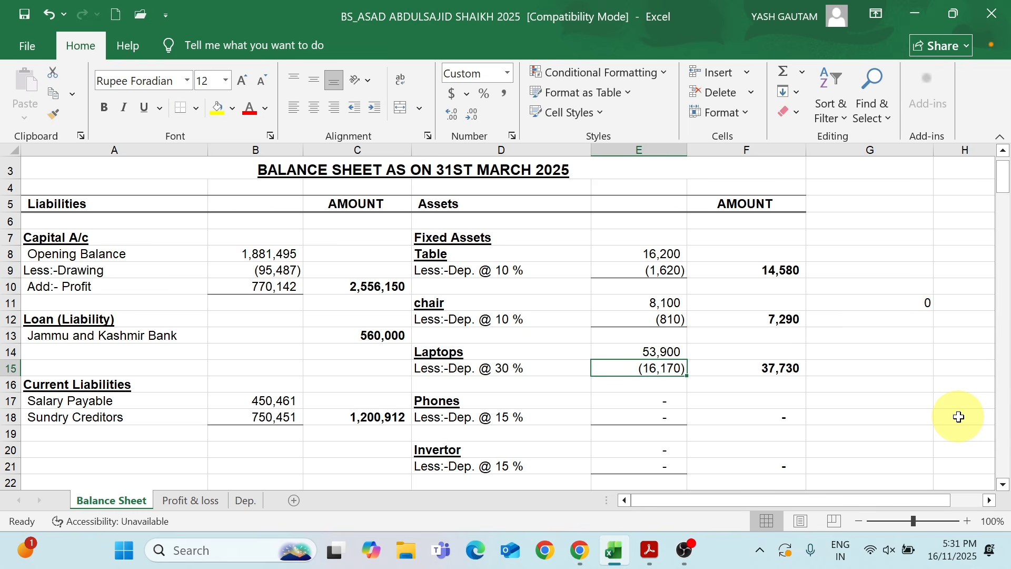
pyautogui.click(777, 368)
# Enter 144,500 as the value of Phones and 18,700 as the value of Invertor under Fixed Assets
pyautogui.click(654, 403)
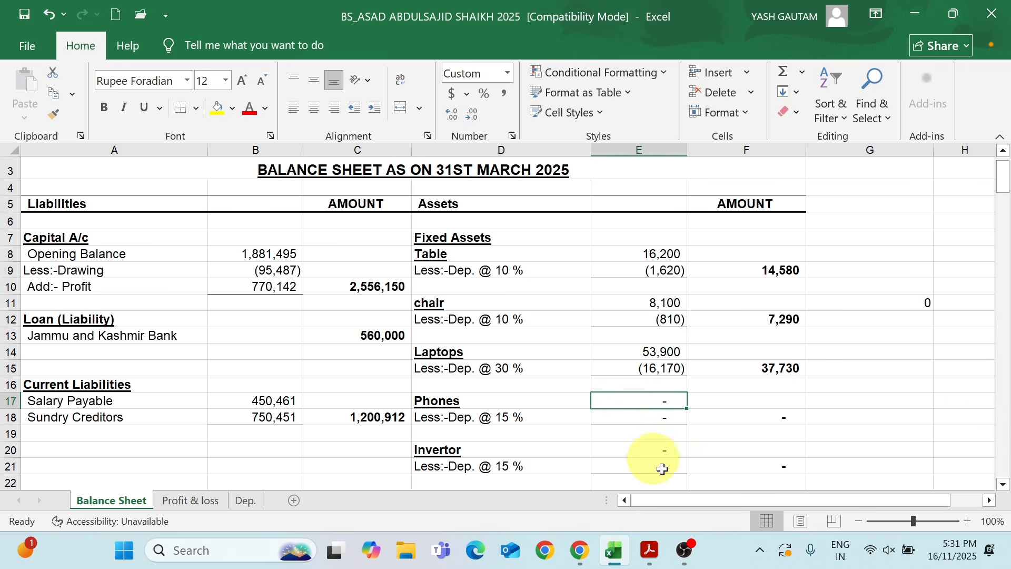
pyautogui.write('1')
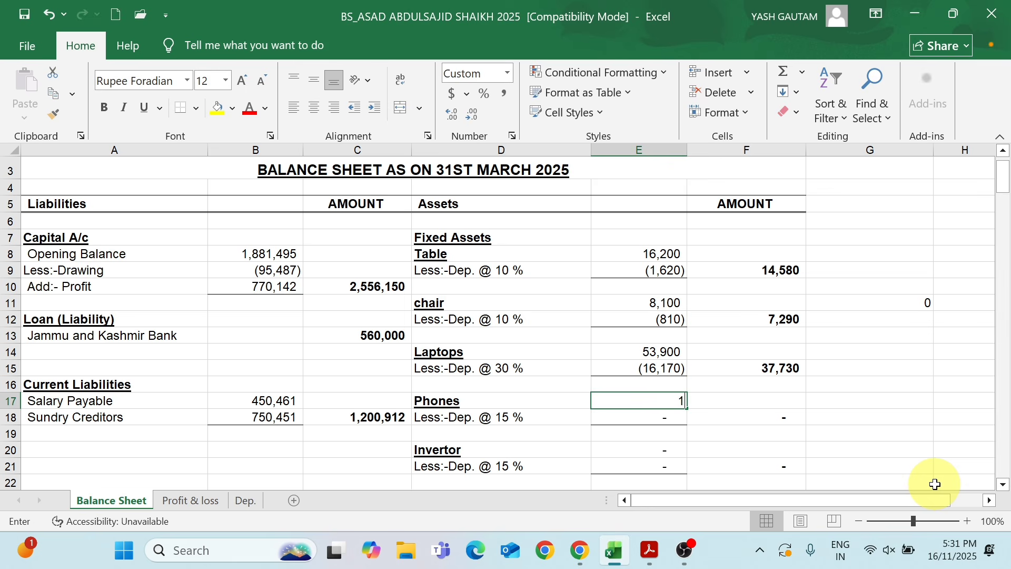
pyautogui.write('44,500')
pyautogui.press('Return')
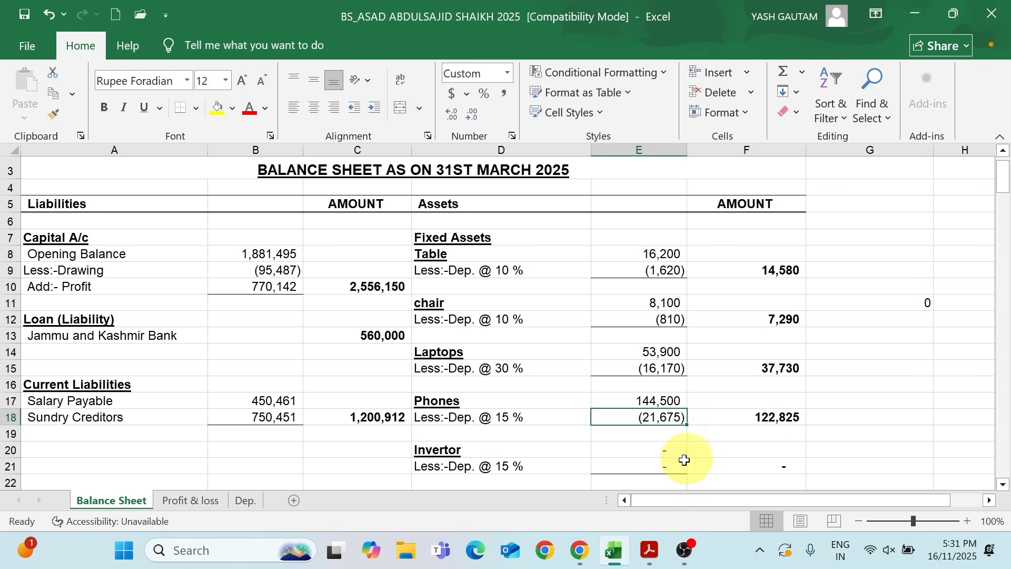
pyautogui.click(662, 450)
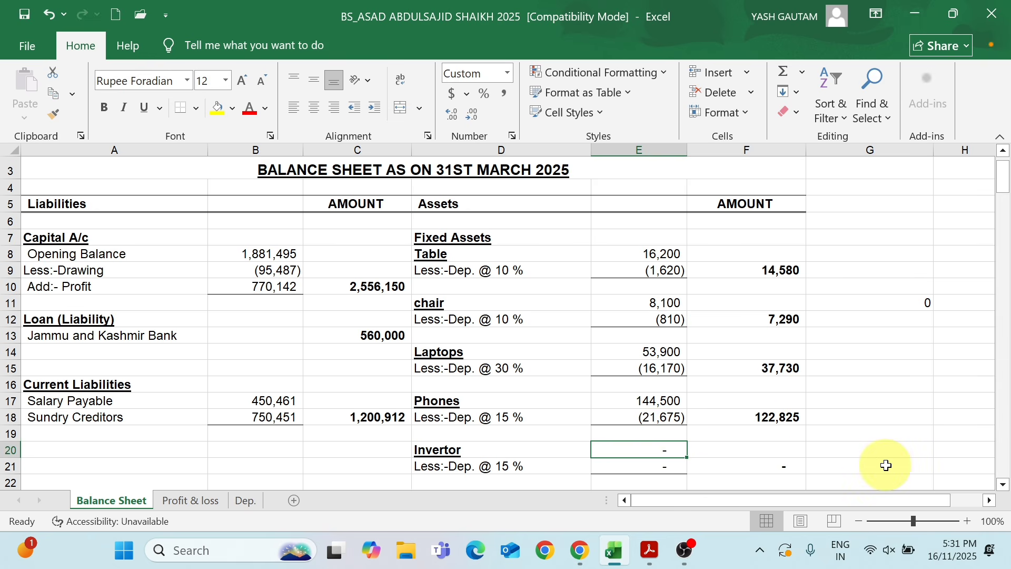
pyautogui.write('18,')
pyautogui.write('700')
pyautogui.press('Return')
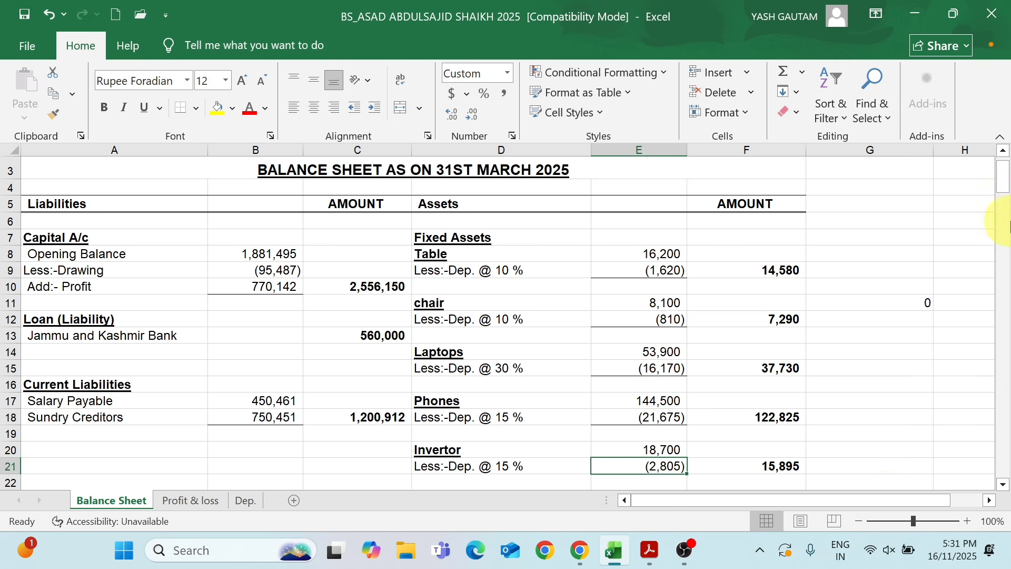
# Enter 30,269 for the CC TV CAMERA and 13,175 for the Water Dispencer under Fixed Assets
pyautogui.moveTo(1002, 188); pyautogui.dragTo(998, 200)
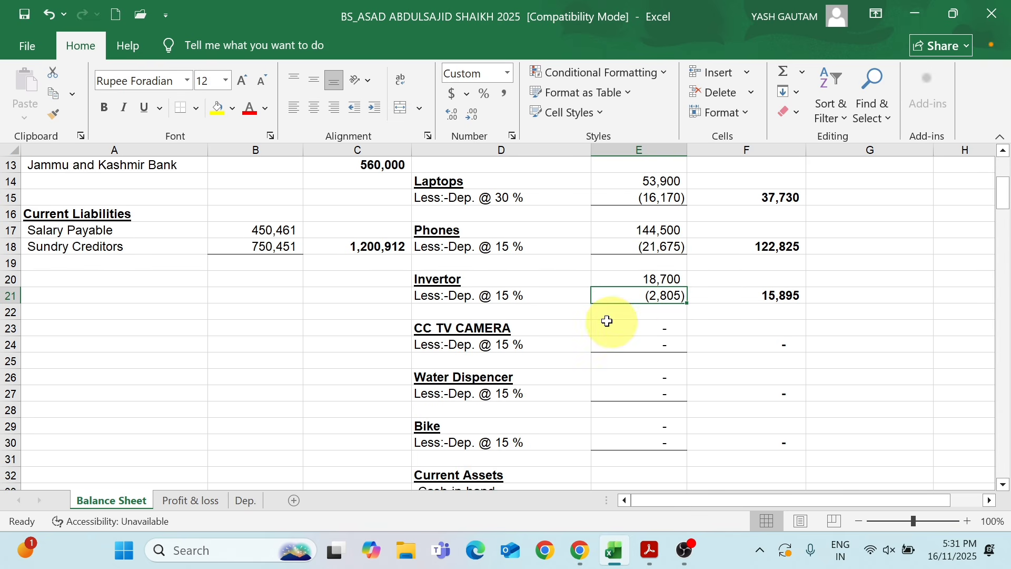
pyautogui.click(638, 329)
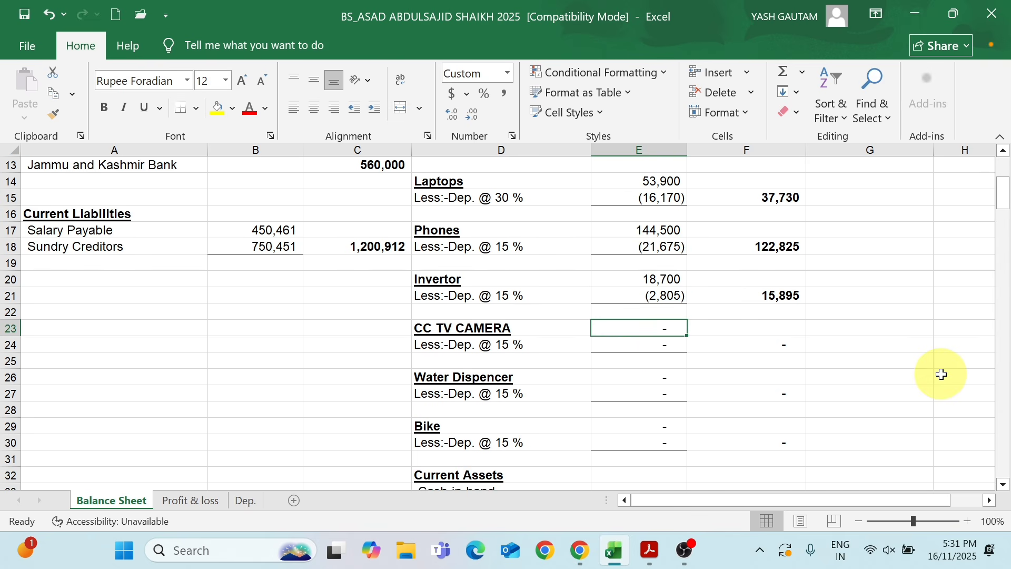
pyautogui.write('30,269')
pyautogui.press('Return')
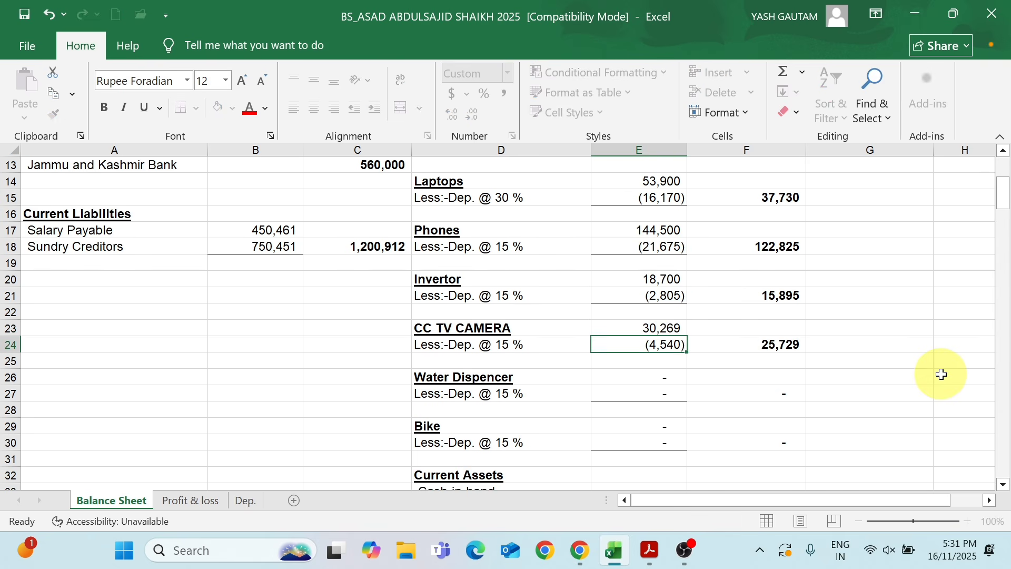
pyautogui.click(542, 383)
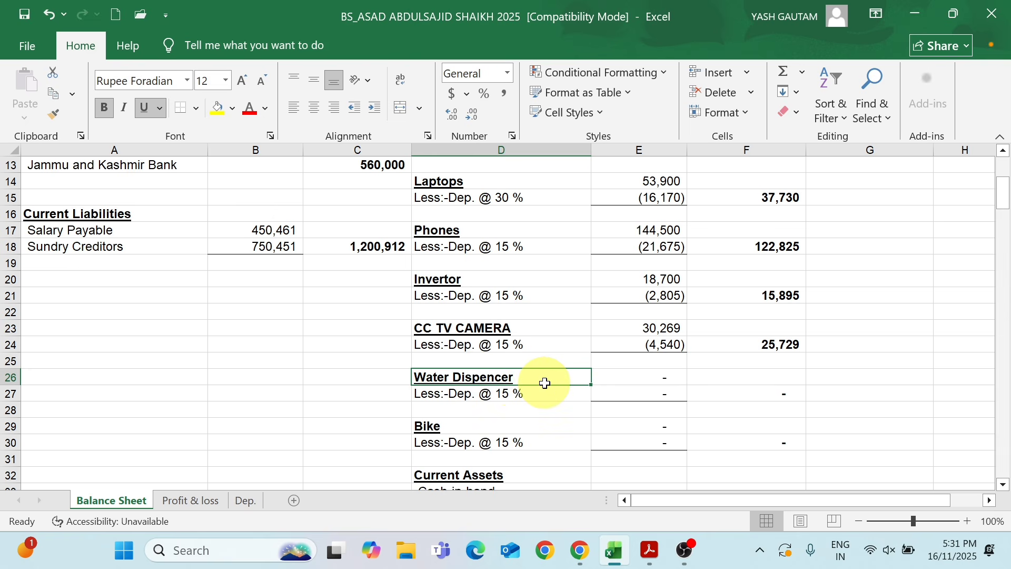
pyautogui.click(647, 380)
pyautogui.write('13')
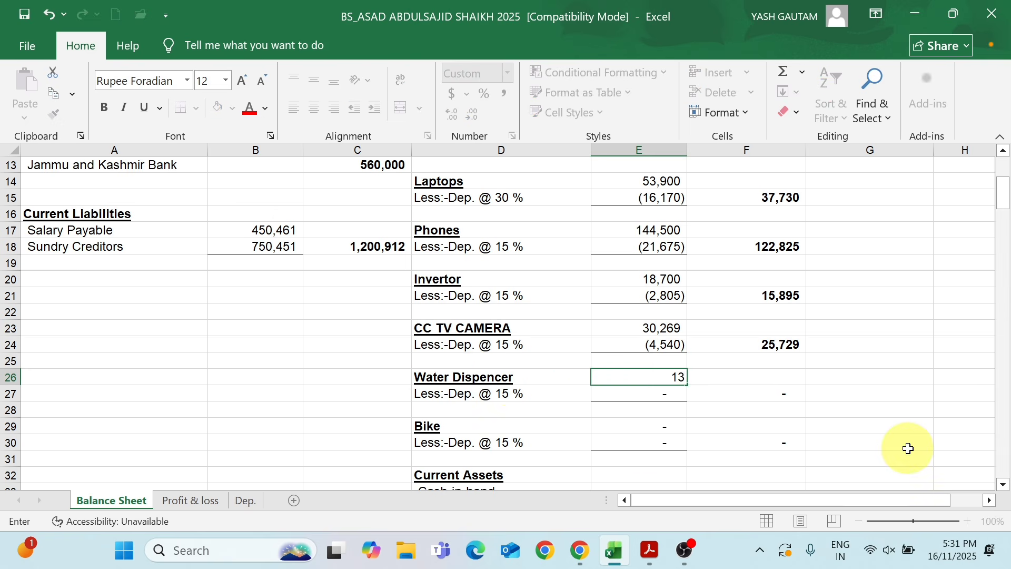
pyautogui.write(',175')
pyautogui.press('Return')
# Enter 68,000 as the value of the Bike under Fixed Assets and check its 15 % depreciation
pyautogui.click(617, 425)
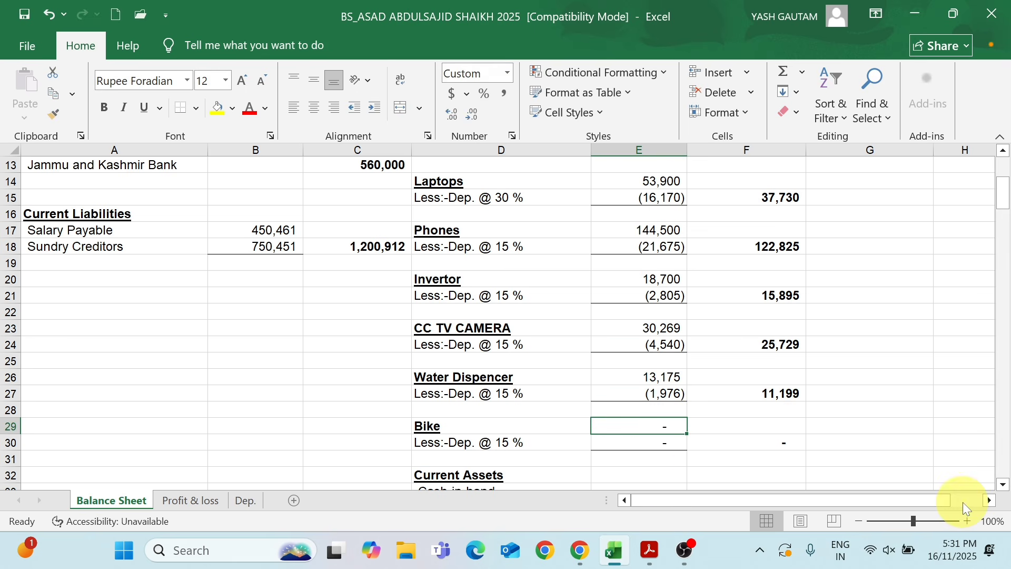
pyautogui.write('3')
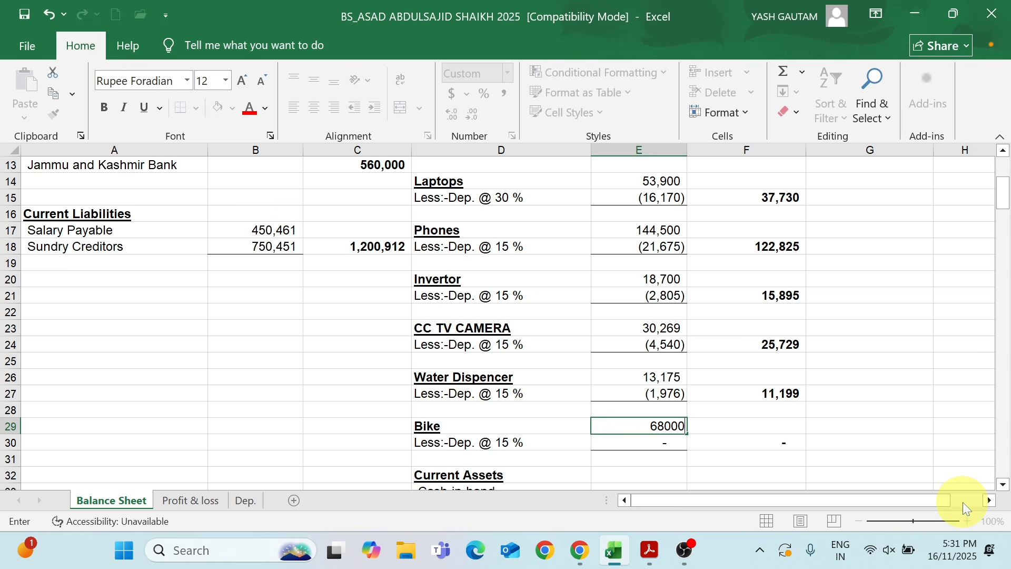
pyautogui.write('68000')
pyautogui.press('Return')
pyautogui.press('Up')
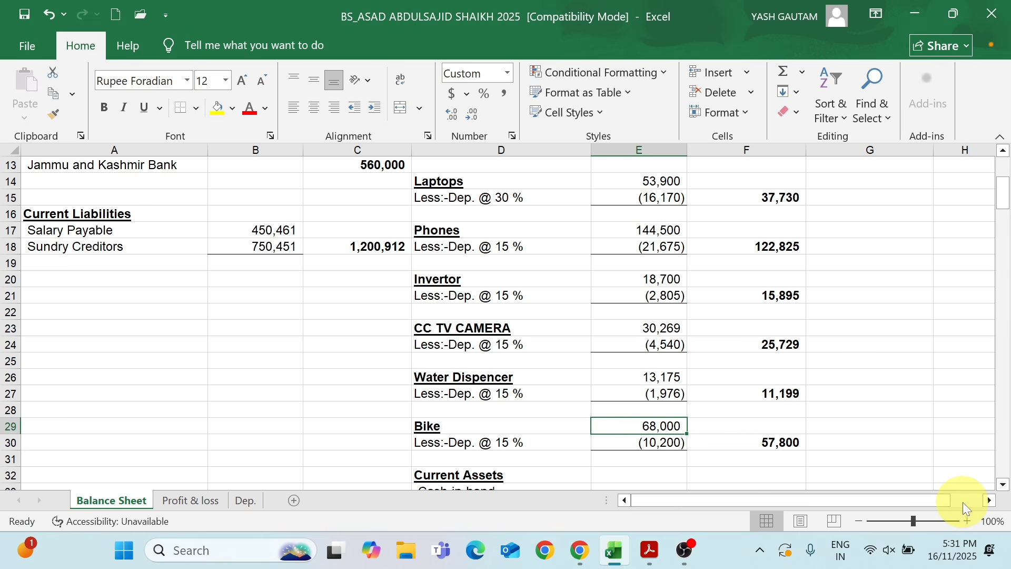
pyautogui.press('Down')
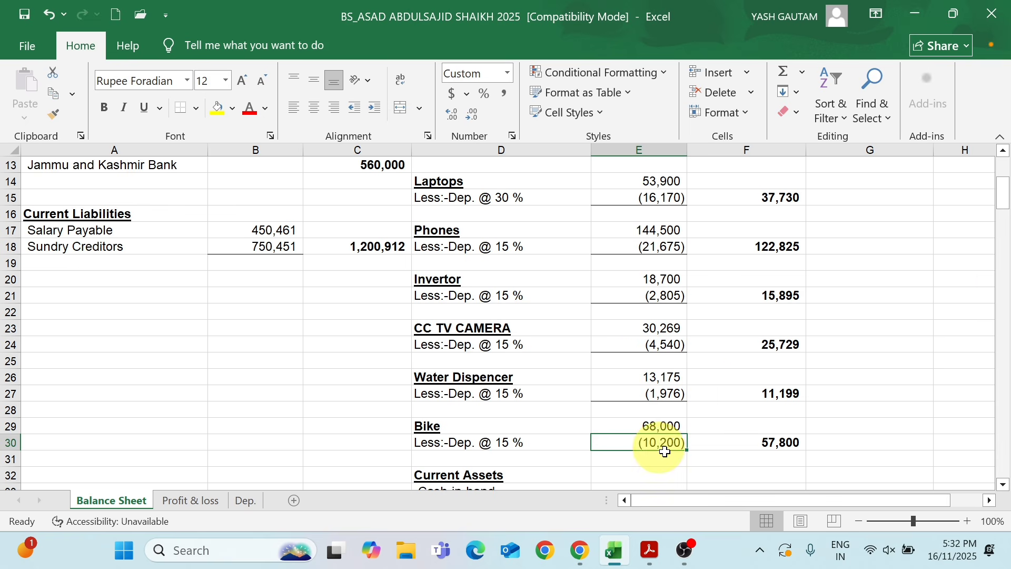
# Compare the Closing Stock under Current Assets with the By Closing Stocks amount in the Profit & loss sheet
pyautogui.moveTo(1006, 205)
pyautogui.mouseDown()
pyautogui.moveTo(1000, 198)
pyautogui.moveTo(1000, 217)
pyautogui.mouseUp()
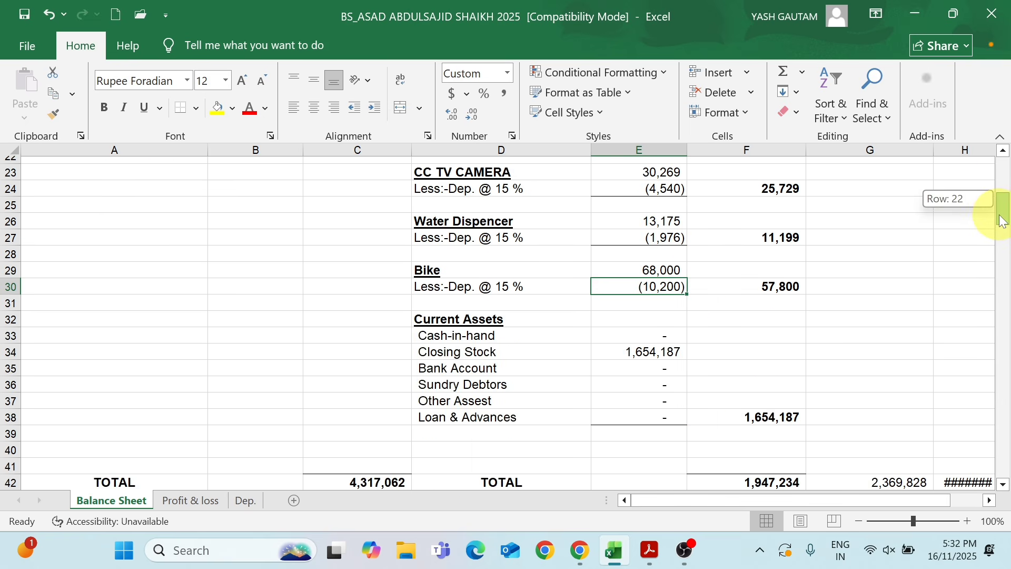
pyautogui.click(524, 345)
pyautogui.click(636, 343)
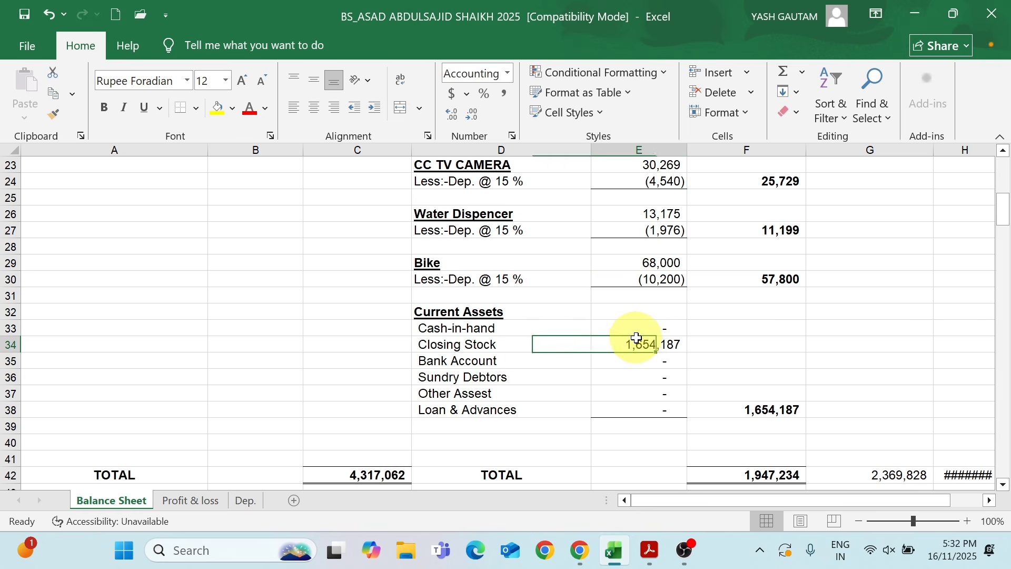
pyautogui.click(210, 500)
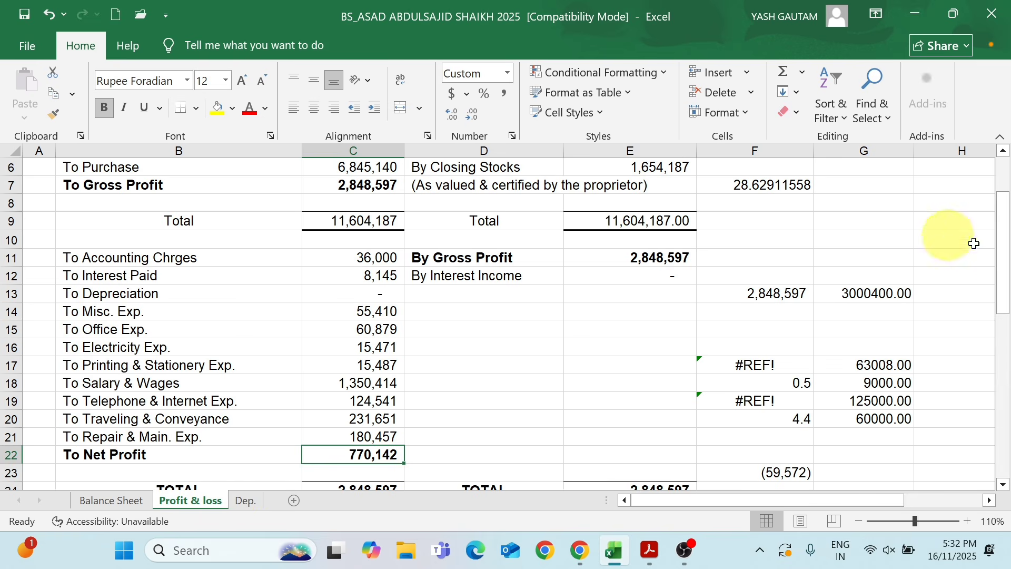
pyautogui.moveTo(1001, 208); pyautogui.dragTo(1006, 181)
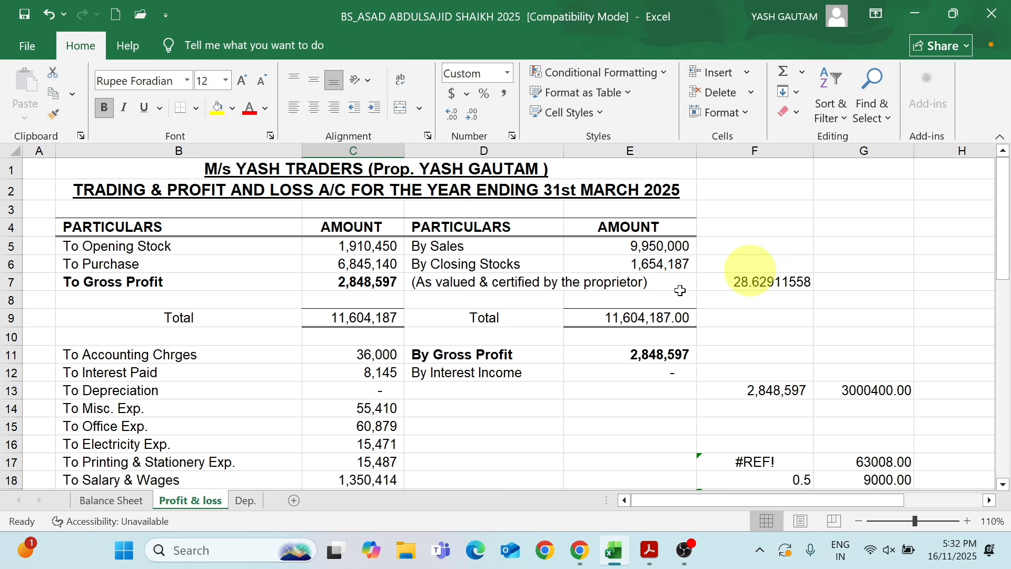
pyautogui.click(507, 267)
pyautogui.click(649, 266)
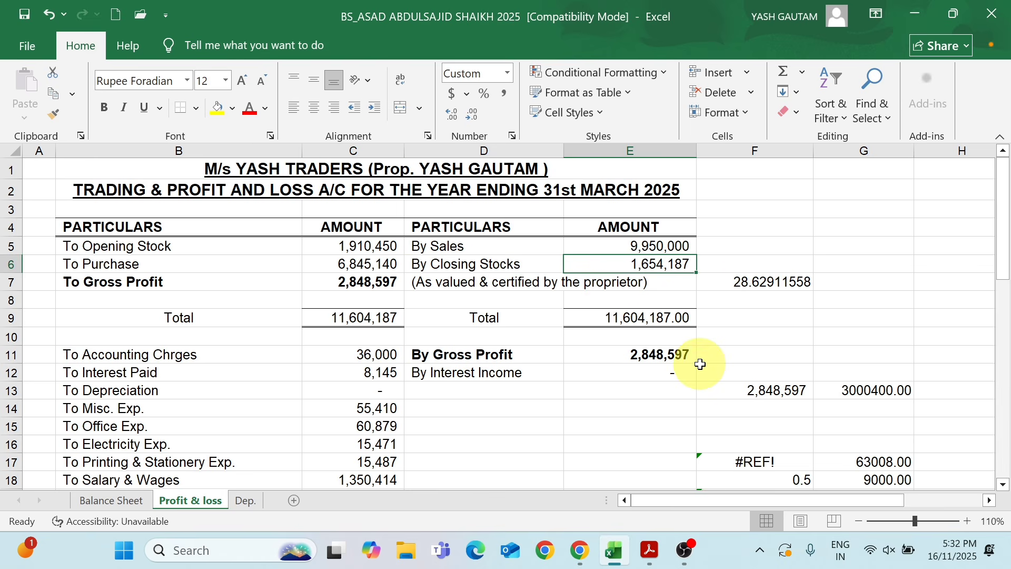
pyautogui.hotkey('ctrl', 'c')
pyautogui.click(126, 500)
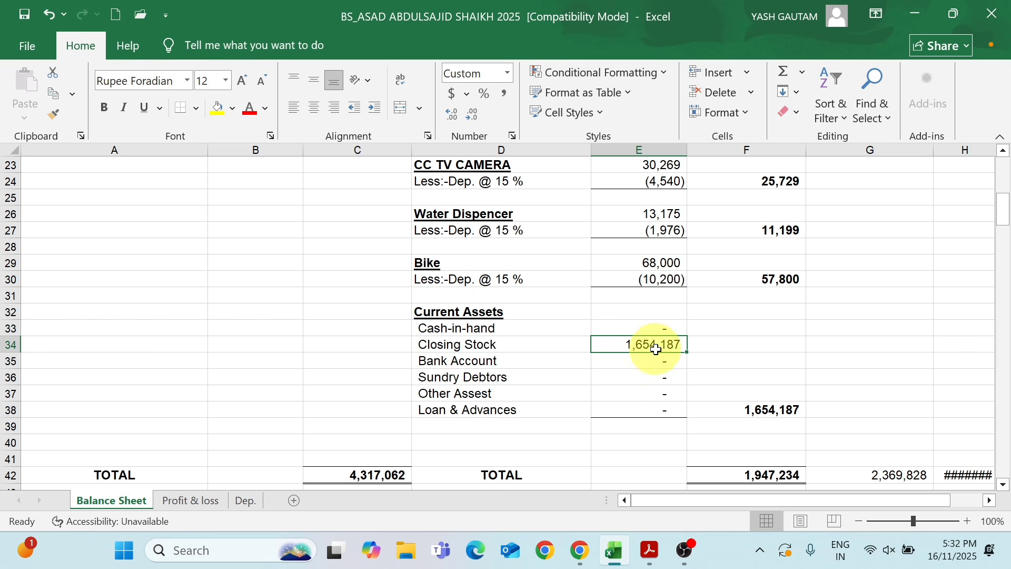
# Start a depreciation sum in cell G11 of the Balance Sheet with the Table, chair, Laptops and Phones amounts: =1620+810+16170+21675
pyautogui.moveTo(1002, 212); pyautogui.dragTo(1004, 182)
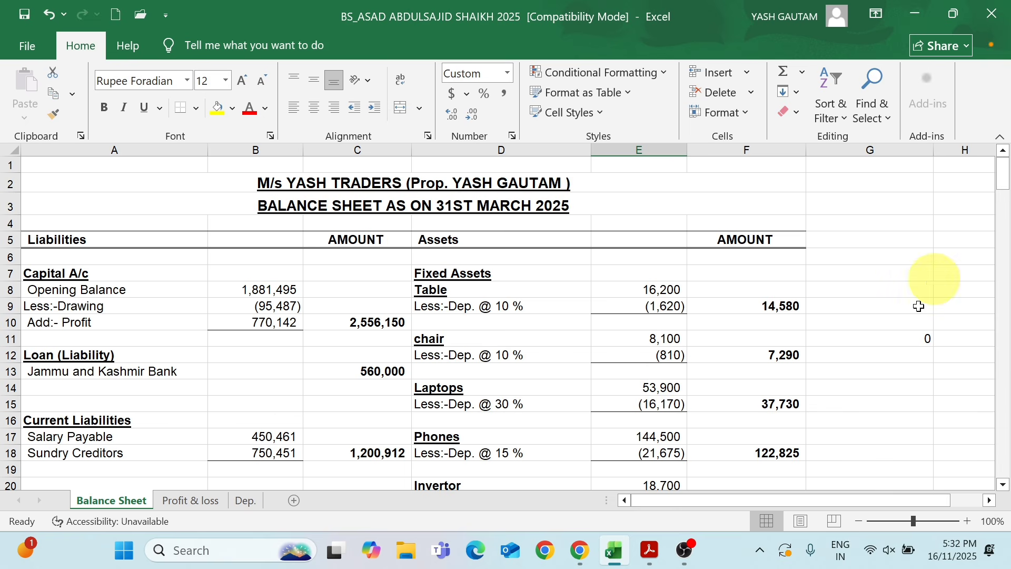
pyautogui.click(908, 338)
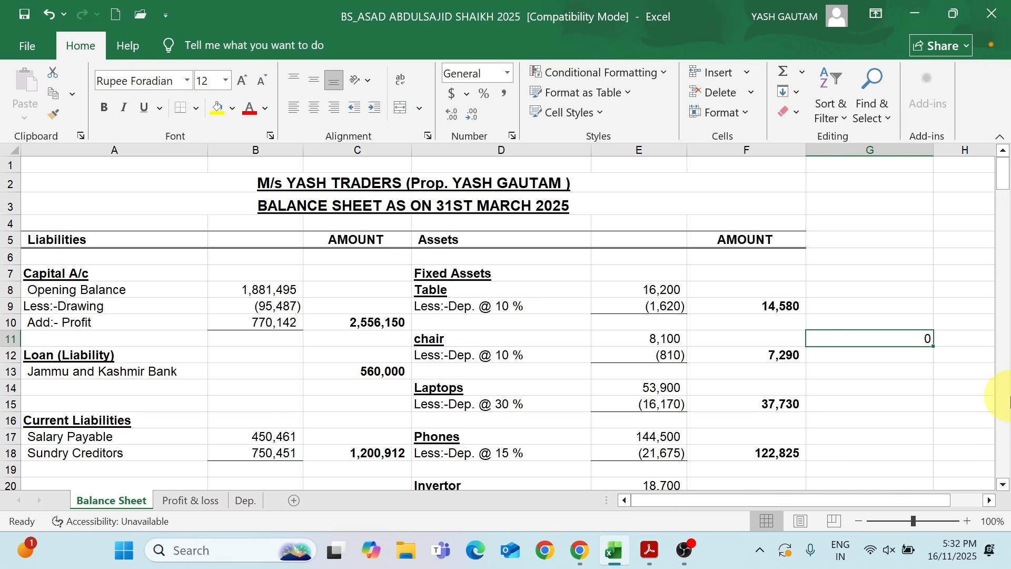
pyautogui.write('=1620')
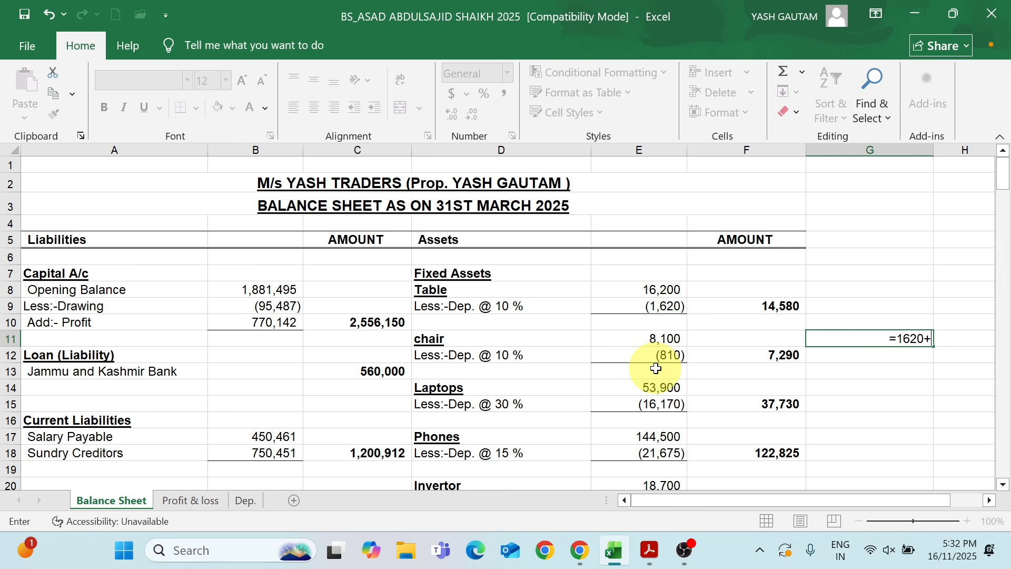
pyautogui.write('+1')
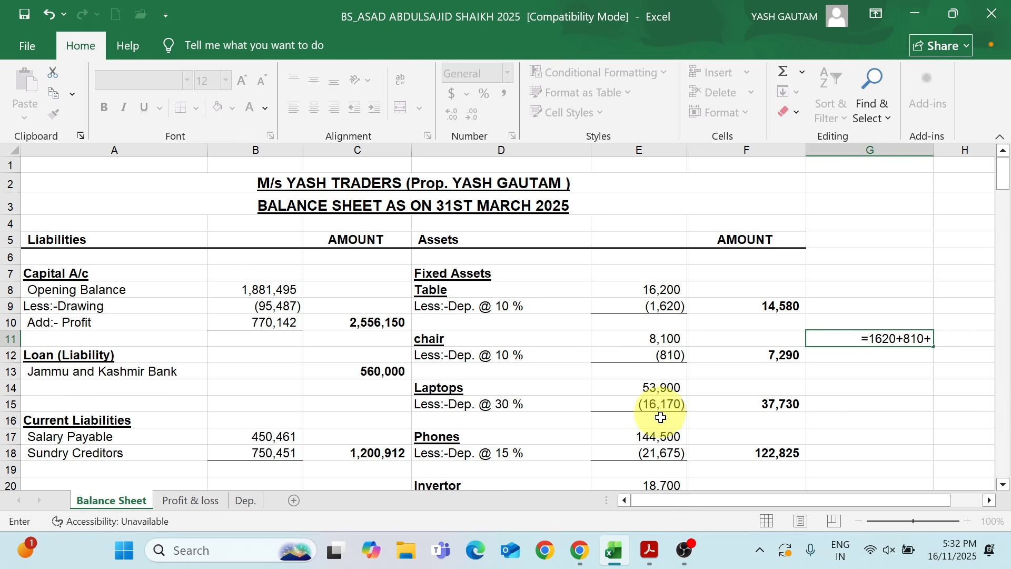
pyautogui.write('6170')
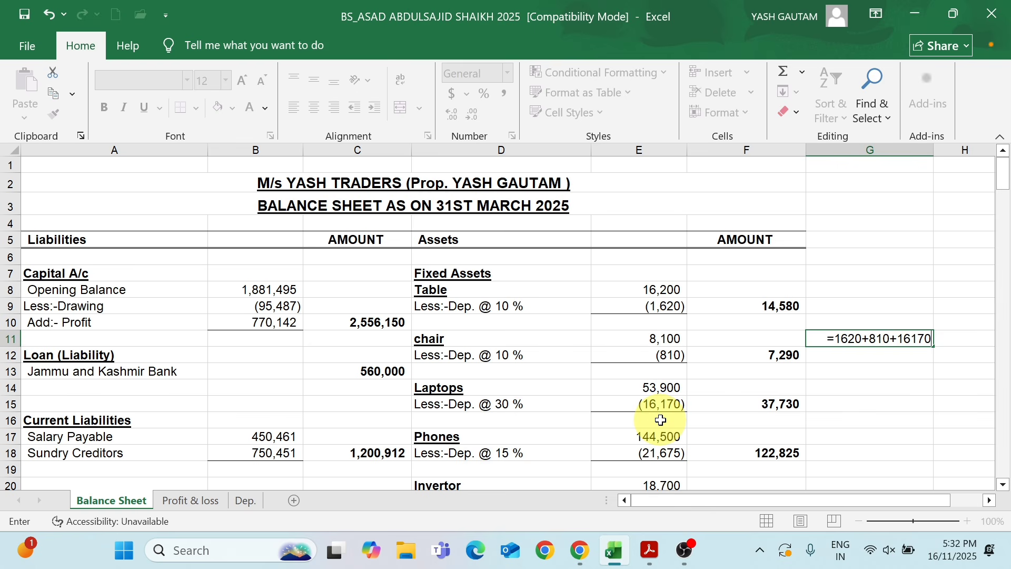
pyautogui.write('+')
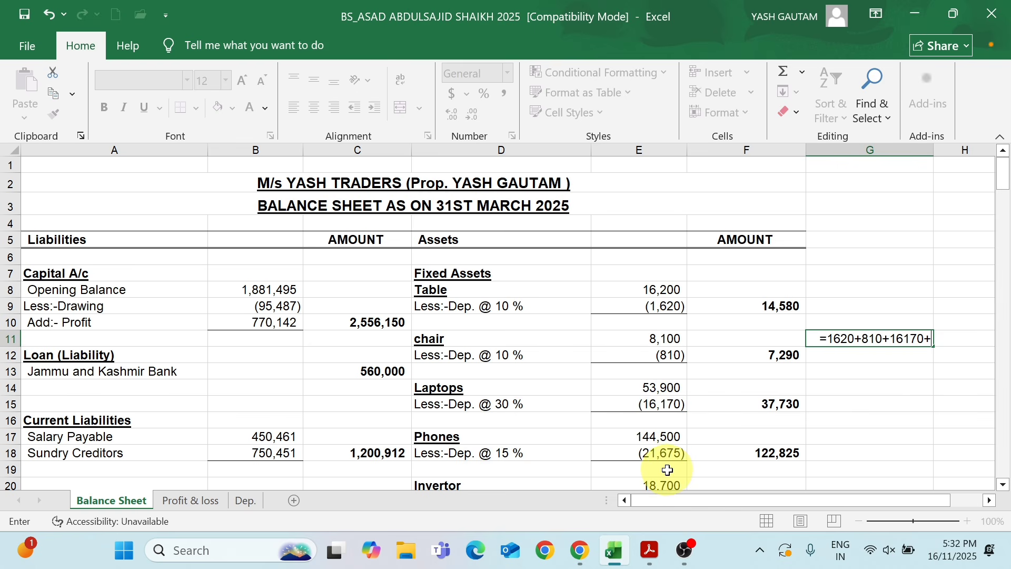
pyautogui.write('21675')
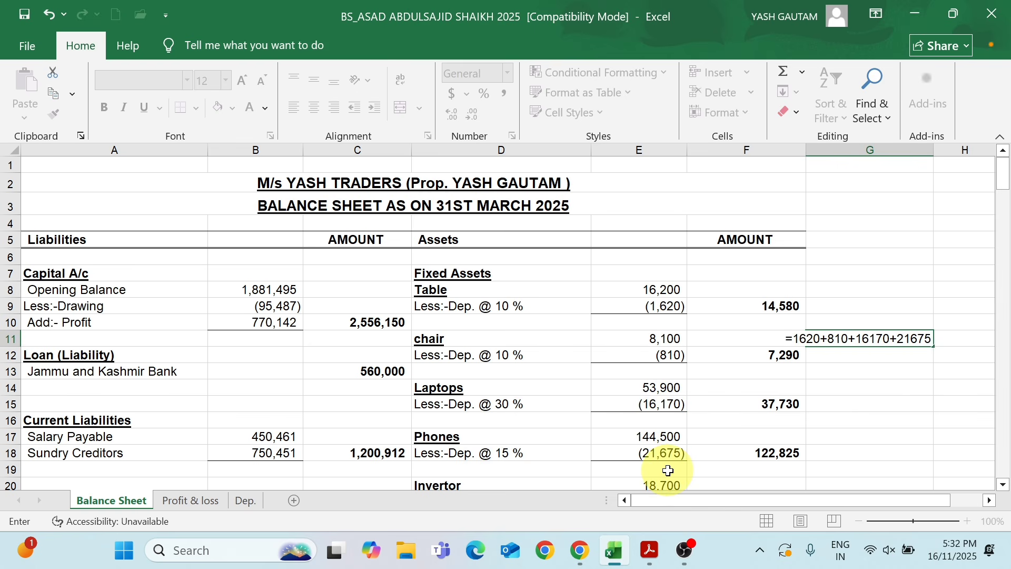
pyautogui.write('+')
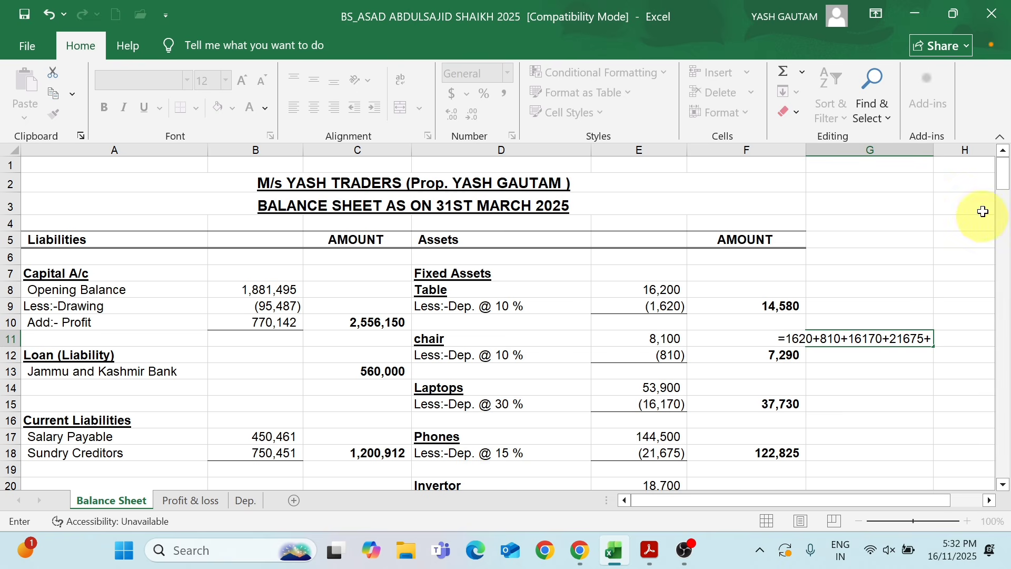
# Complete the depreciation sum in G11 with the Invertor, CC TV CAMERA, Water Dispencer and Bike amounts: +2805+4540+1976+10200
pyautogui.moveTo(1003, 189); pyautogui.dragTo(1002, 203)
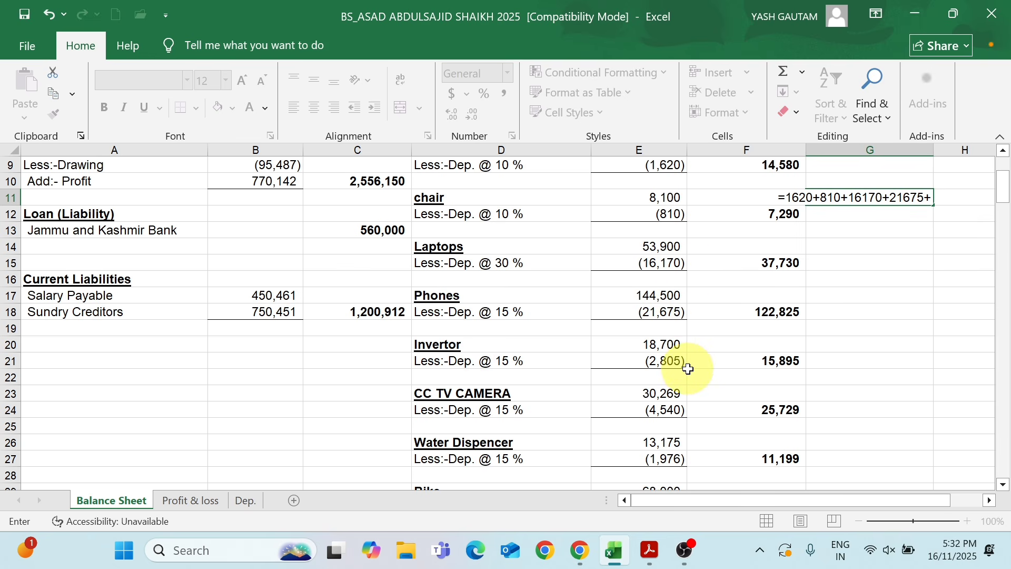
pyautogui.write('2805+')
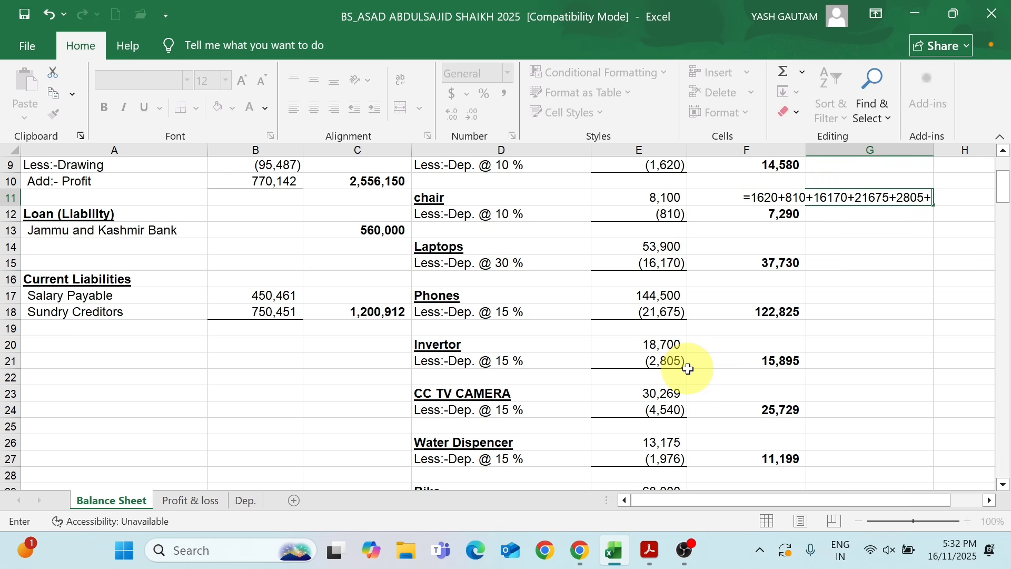
pyautogui.write('4540+')
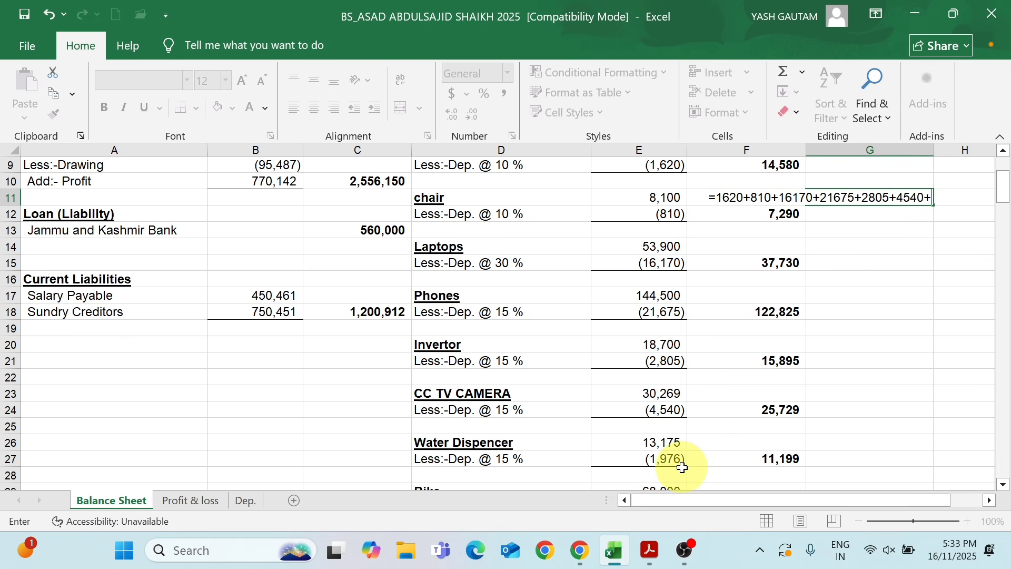
pyautogui.write('1976')
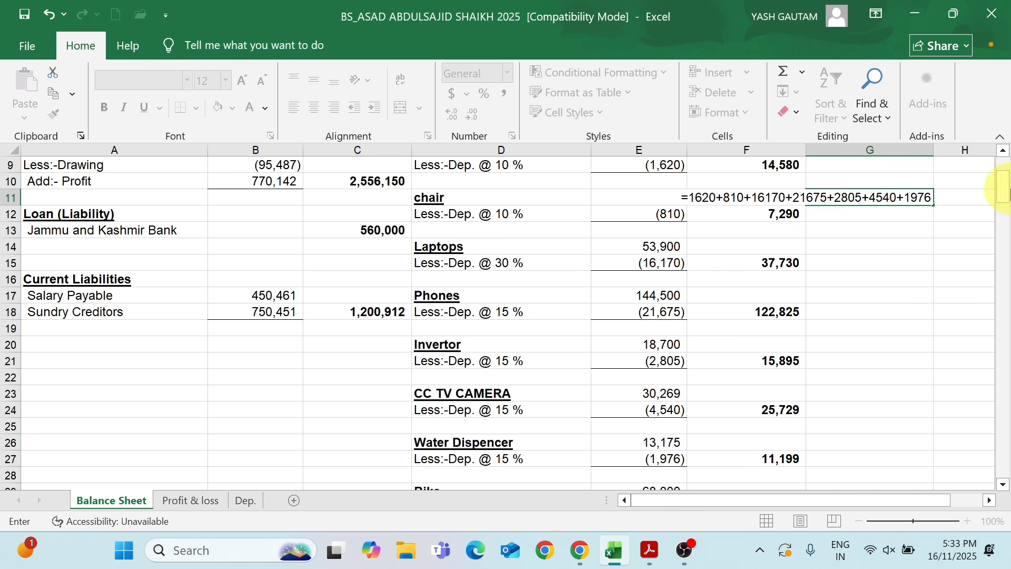
pyautogui.moveTo(1004, 190)
pyautogui.mouseDown()
pyautogui.moveTo(1007, 203)
pyautogui.moveTo(1002, 193)
pyautogui.mouseUp()
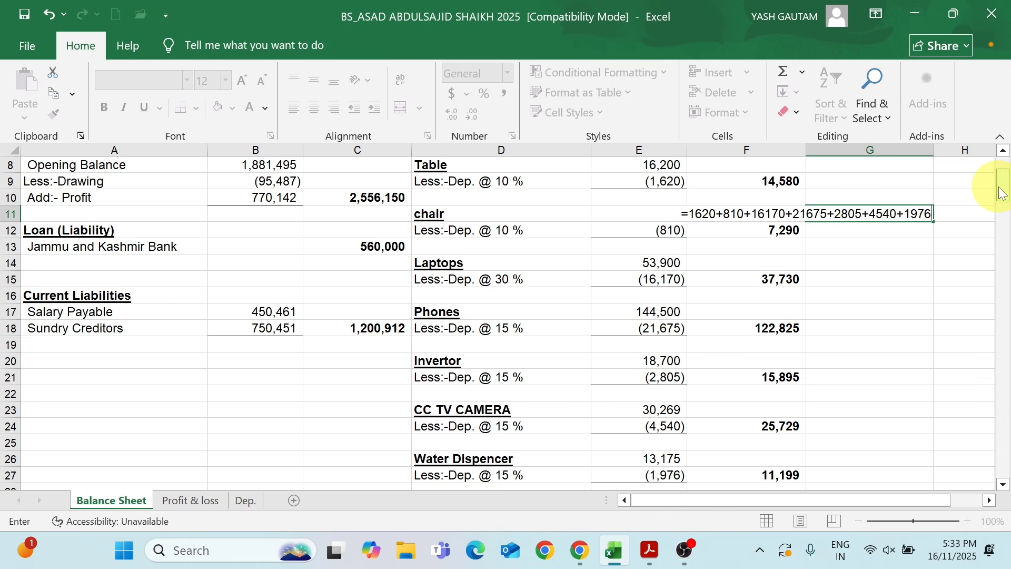
pyautogui.write('+10200')
pyautogui.press('Return')
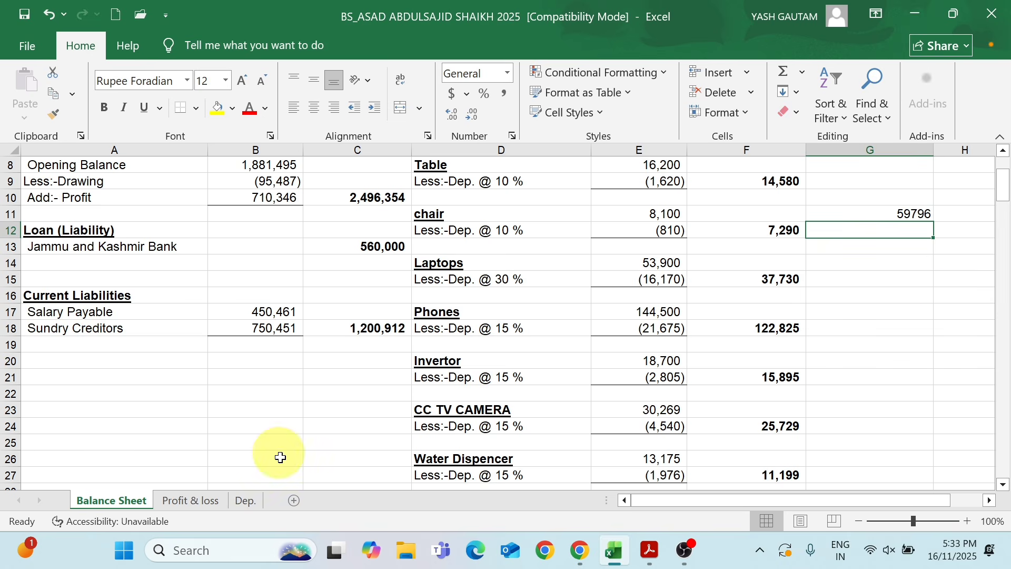
# Check To Depreciation in the Profit & loss sheet against the depreciation sum, and compare To Net Profit with the return PDF's presumptive income total
pyautogui.click(187, 501)
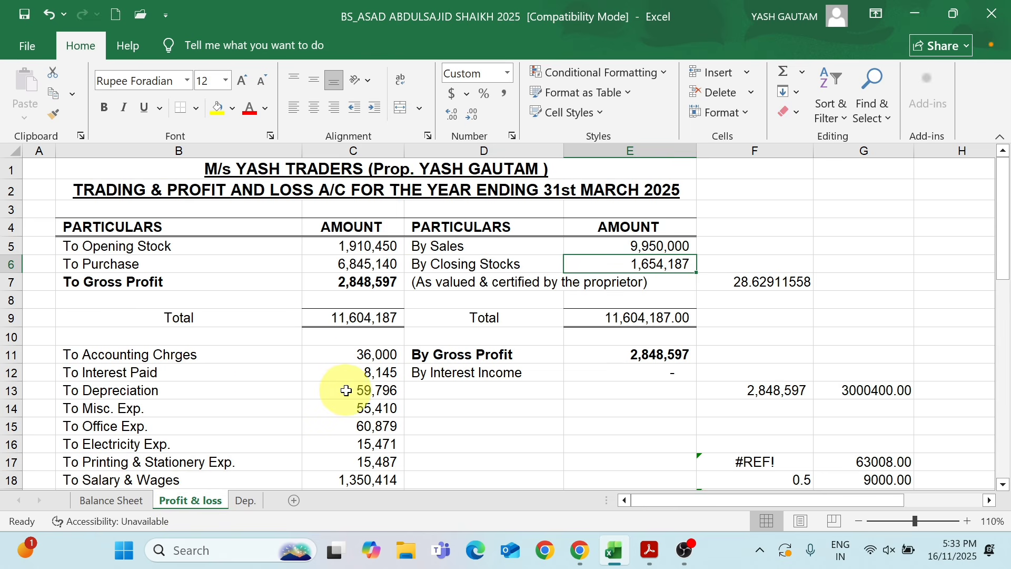
pyautogui.click(366, 391)
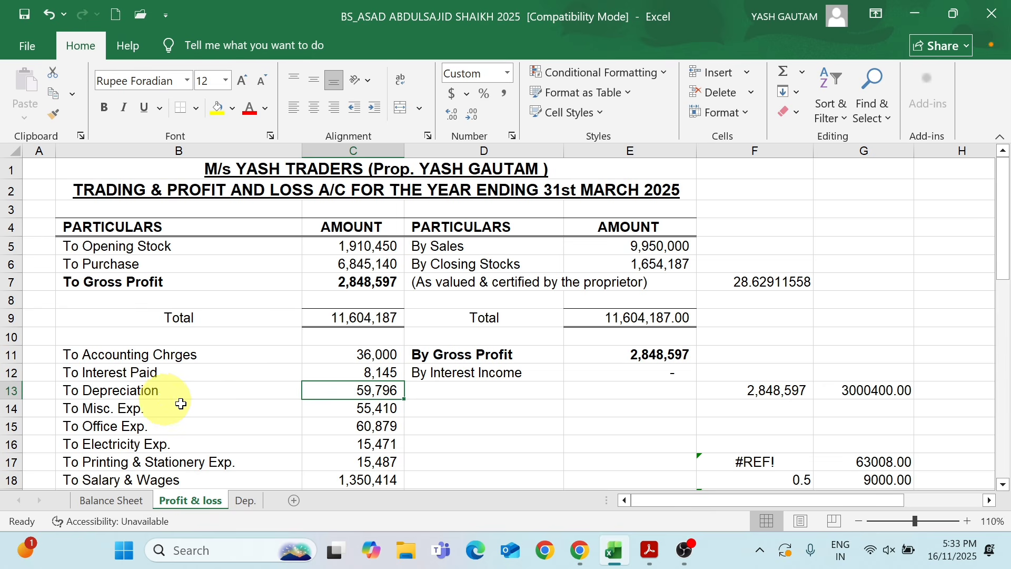
pyautogui.moveTo(1003, 218); pyautogui.dragTo(994, 266)
pyautogui.click(128, 404)
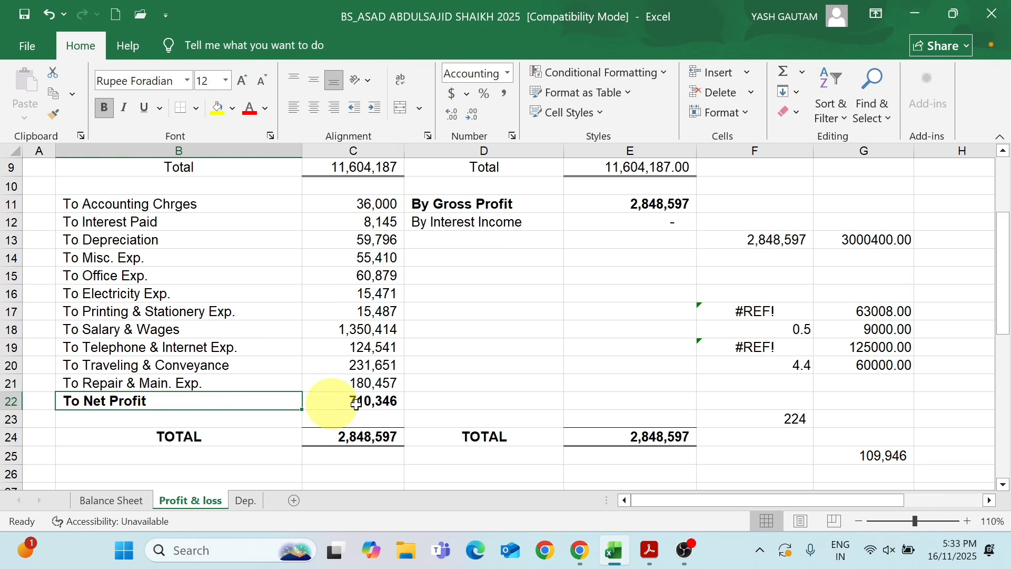
pyautogui.click(380, 403)
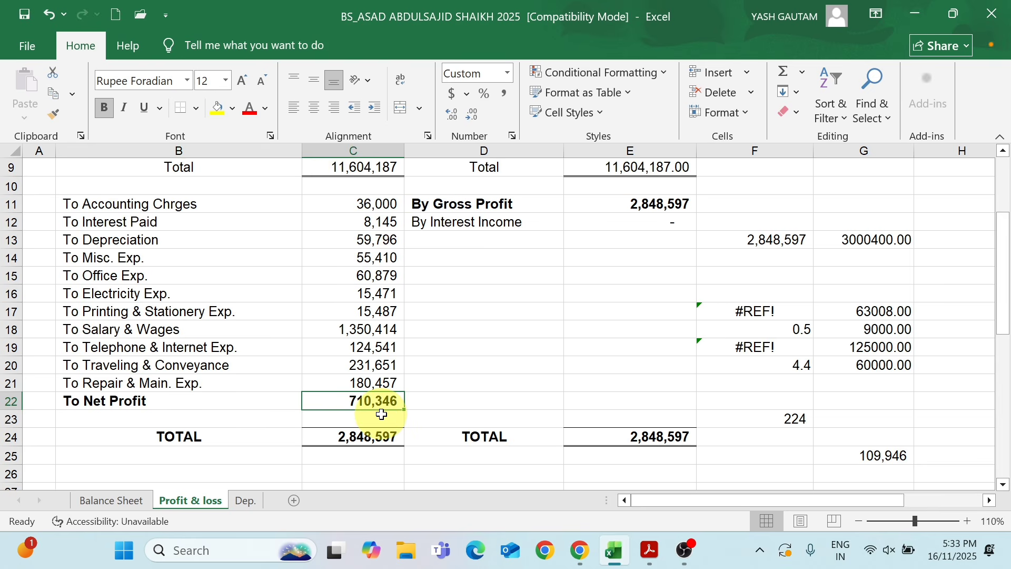
pyautogui.hotkey('alt', 'Tab')
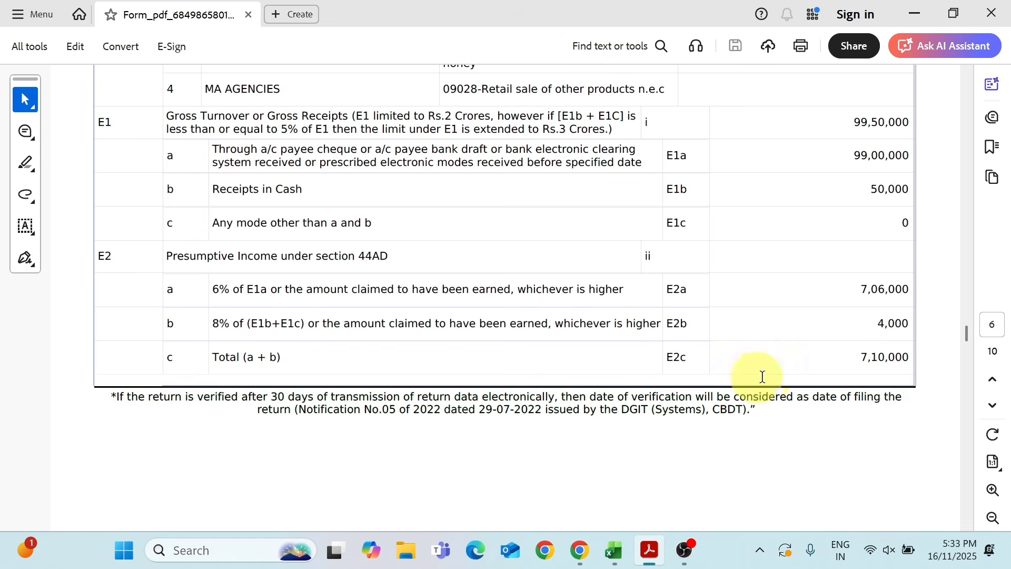
pyautogui.hotkey('alt', 'Tab')
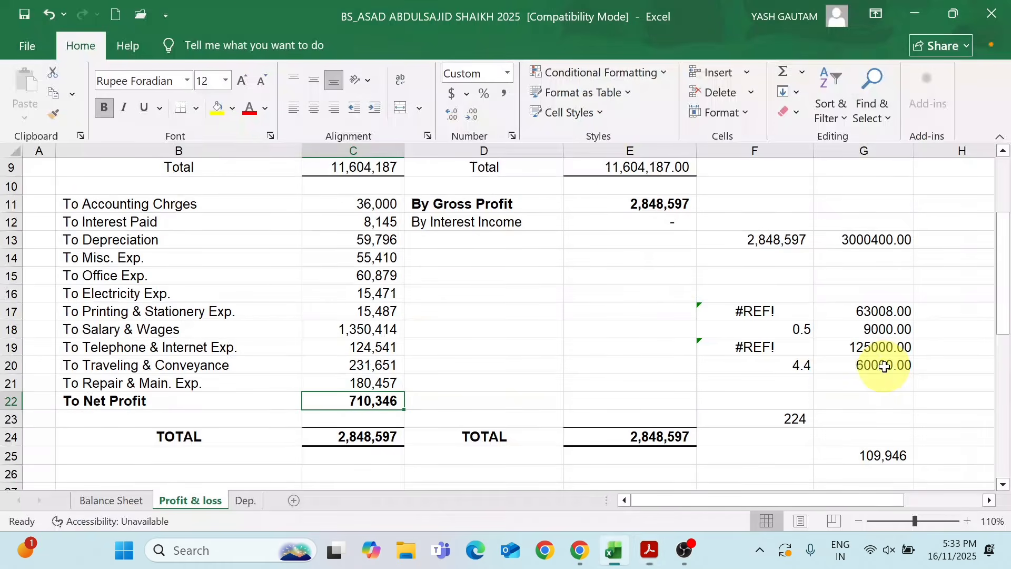
# Consult the tax return PDF for other income, try 570 as By Interest Income in the Profit & loss sheet, and set it to 224
pyautogui.click(490, 222)
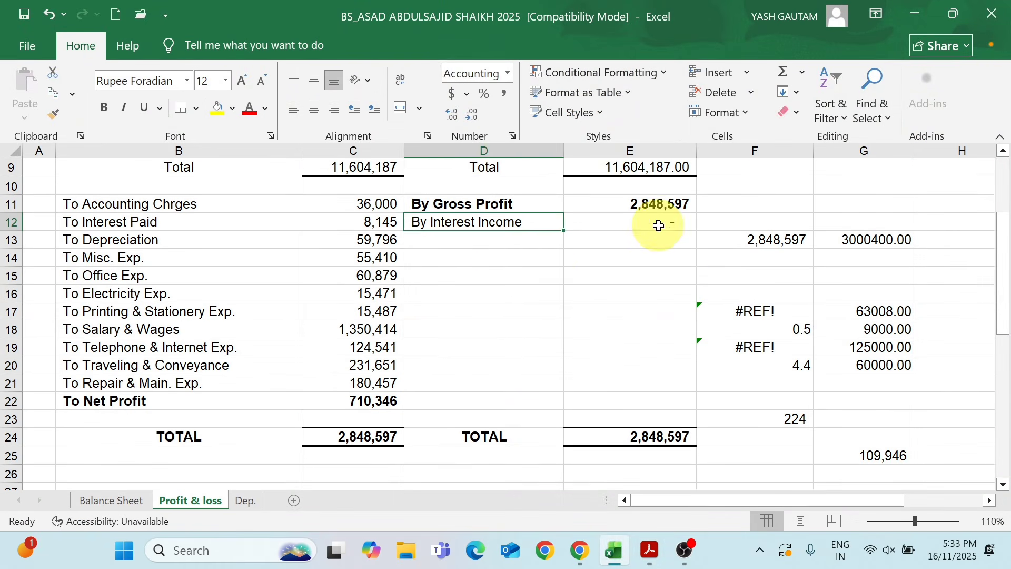
pyautogui.click(657, 225)
pyautogui.hotkey('alt', 'Tab')
pyautogui.hotkey('alt', 'Tab')
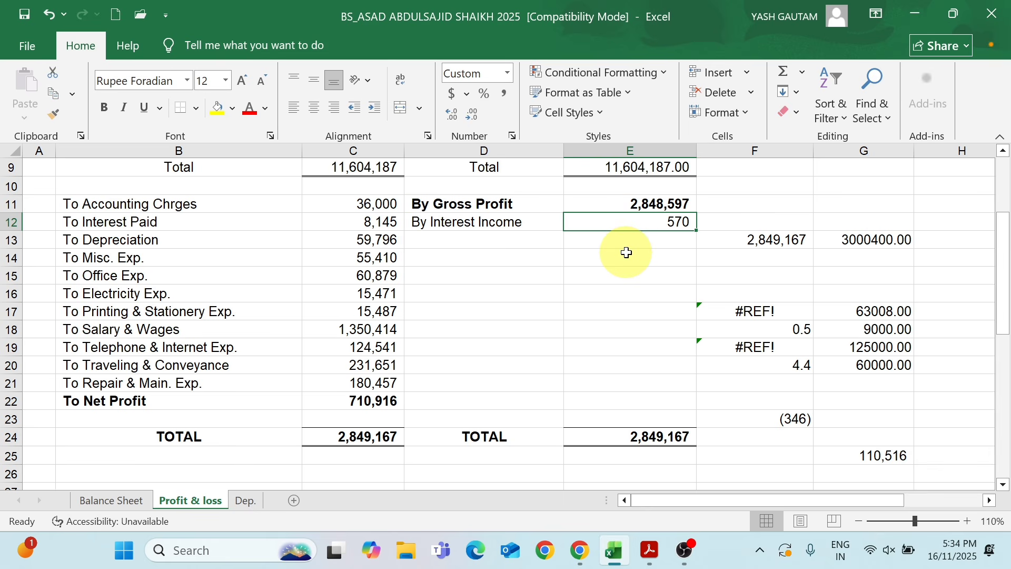
pyautogui.write('224')
pyautogui.press('Return')
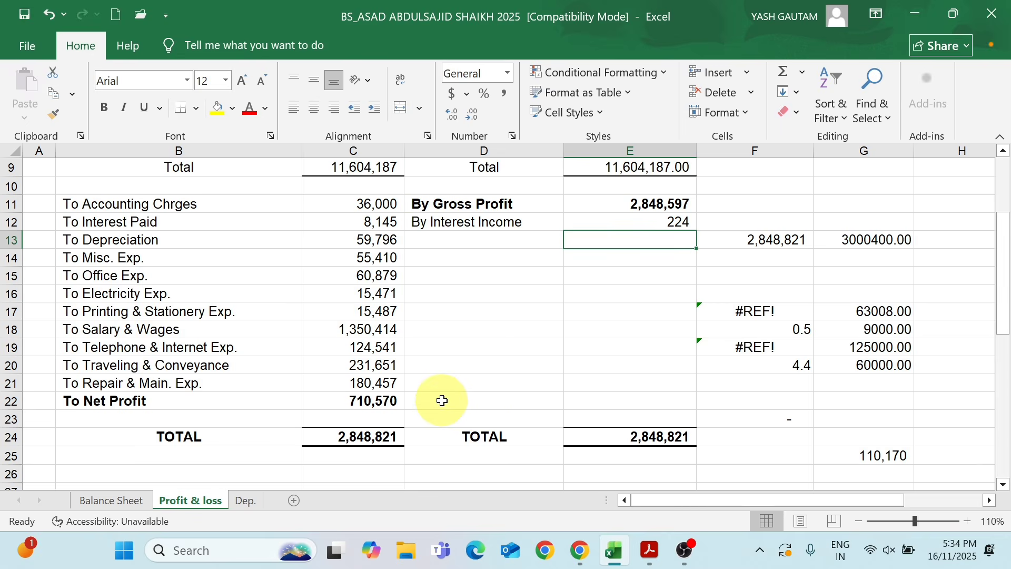
# Compare To Net Profit in the Profit & loss sheet with the Taxable Total Income (C21) in the tax return PDF
pyautogui.hotkey('alt', 'Tab')
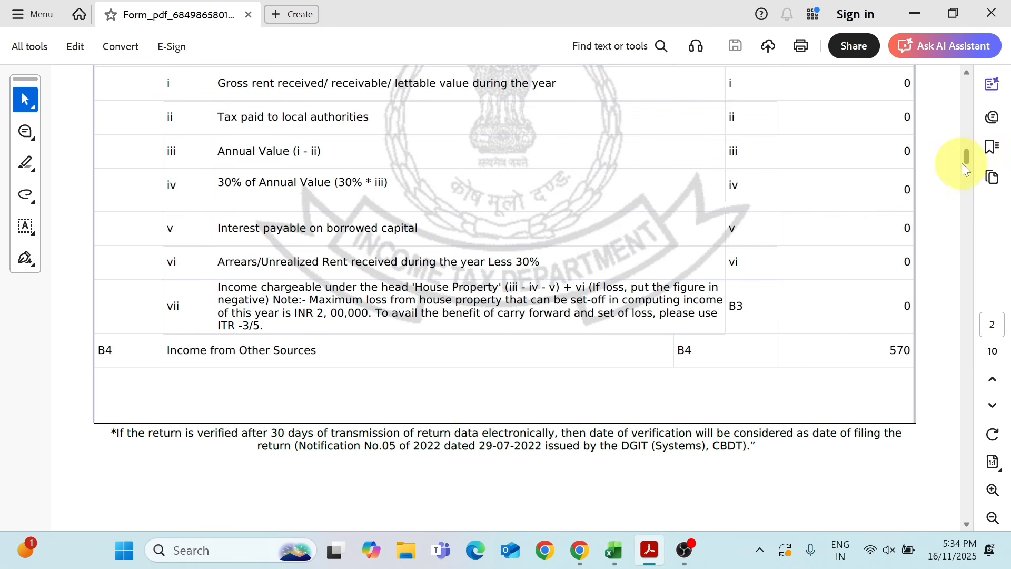
pyautogui.moveTo(968, 157); pyautogui.dragTo(982, 261)
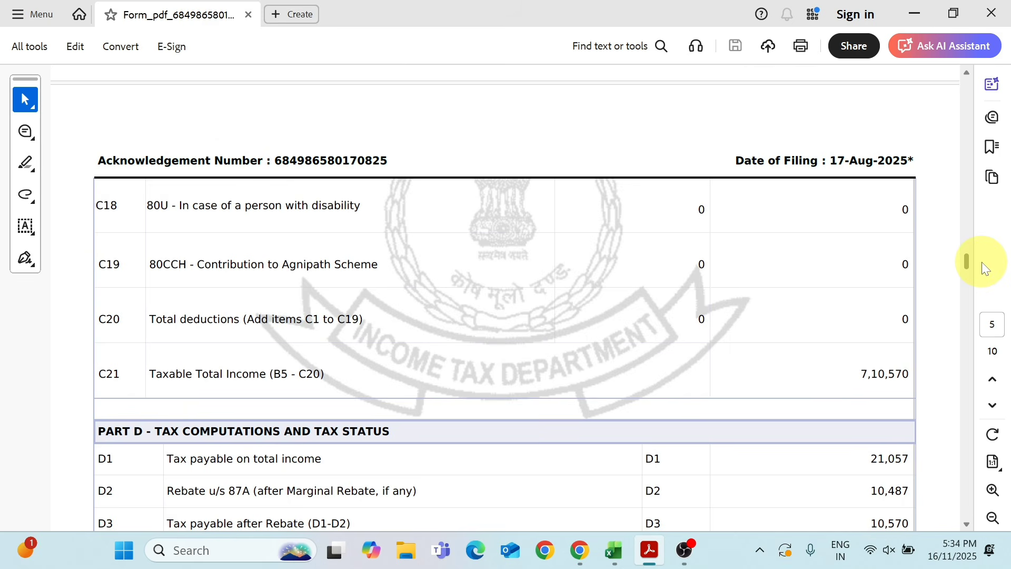
pyautogui.hotkey('alt', 'Tab')
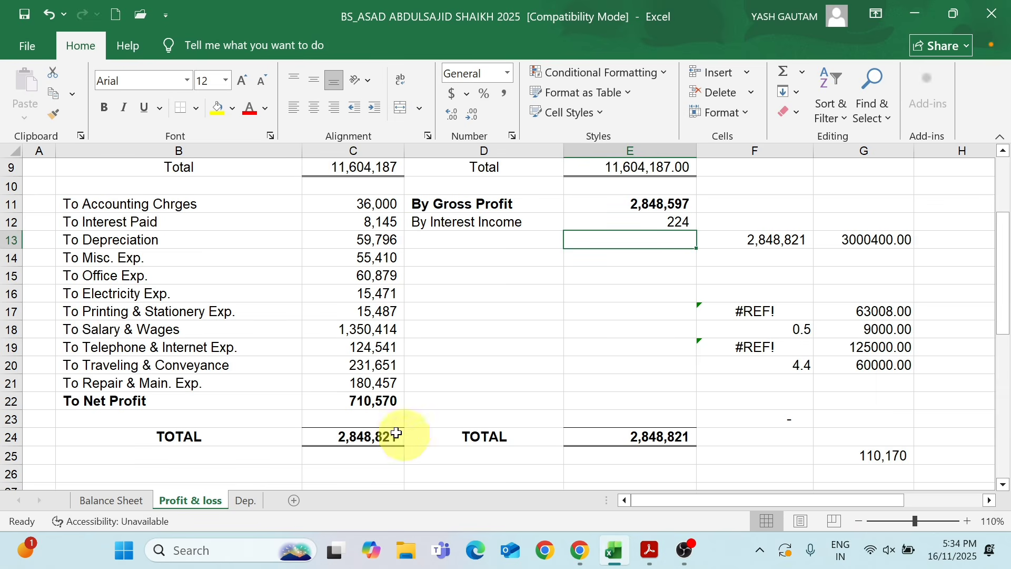
pyautogui.click(339, 401)
pyautogui.hotkey('alt', 'Tab')
pyautogui.hotkey('alt', 'Tab')
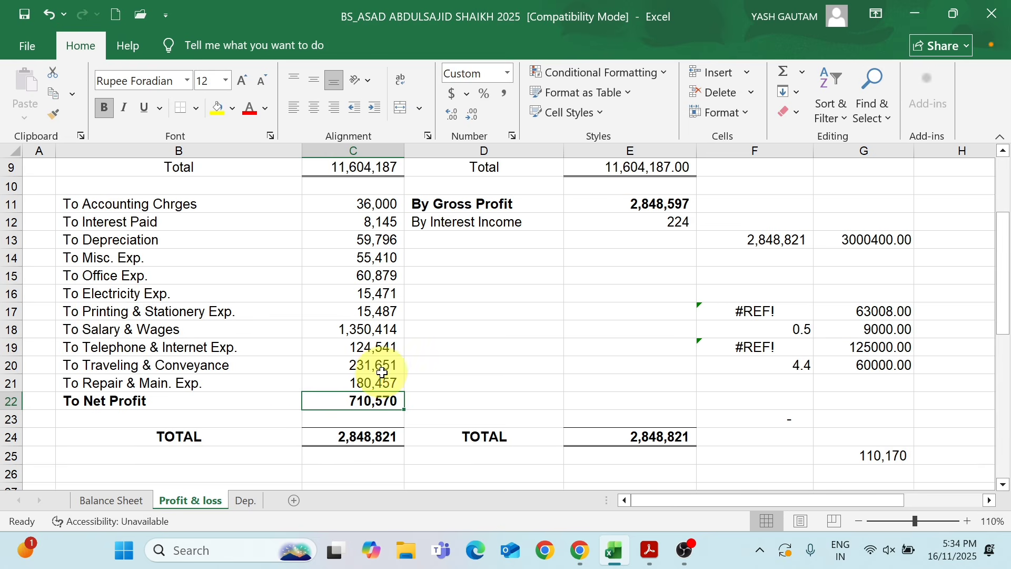
# Enter 20,500 as Cash-in-hand under Current Assets in the Balance Sheet
pyautogui.click(93, 504)
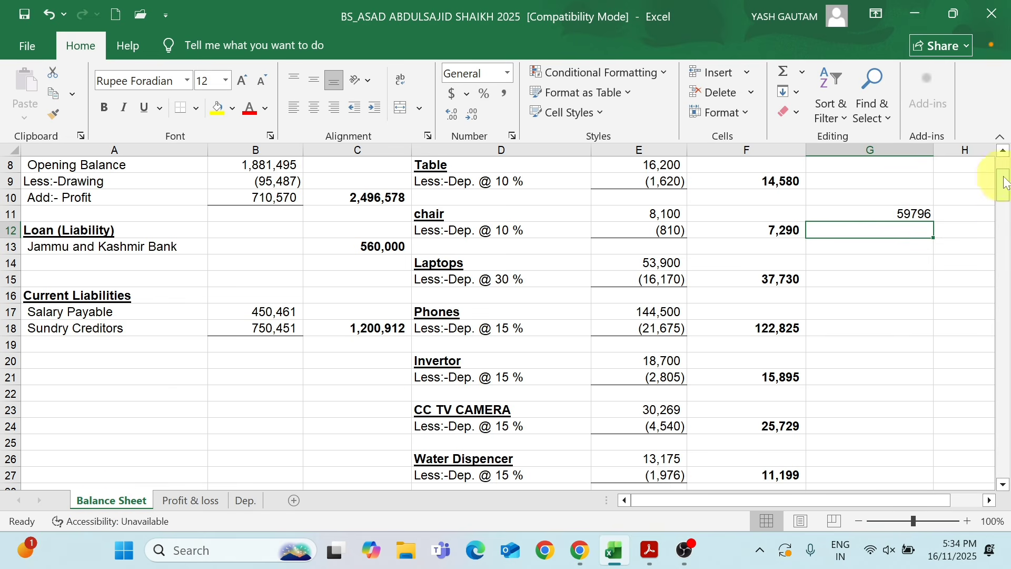
pyautogui.moveTo(1003, 185); pyautogui.dragTo(1002, 225)
pyautogui.click(661, 279)
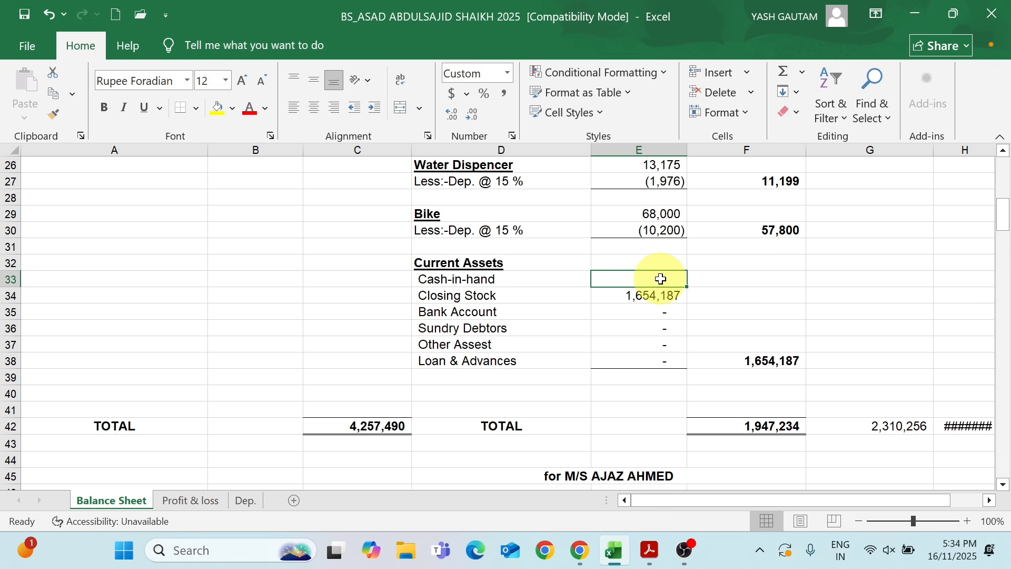
pyautogui.write('20500')
pyautogui.press('Return')
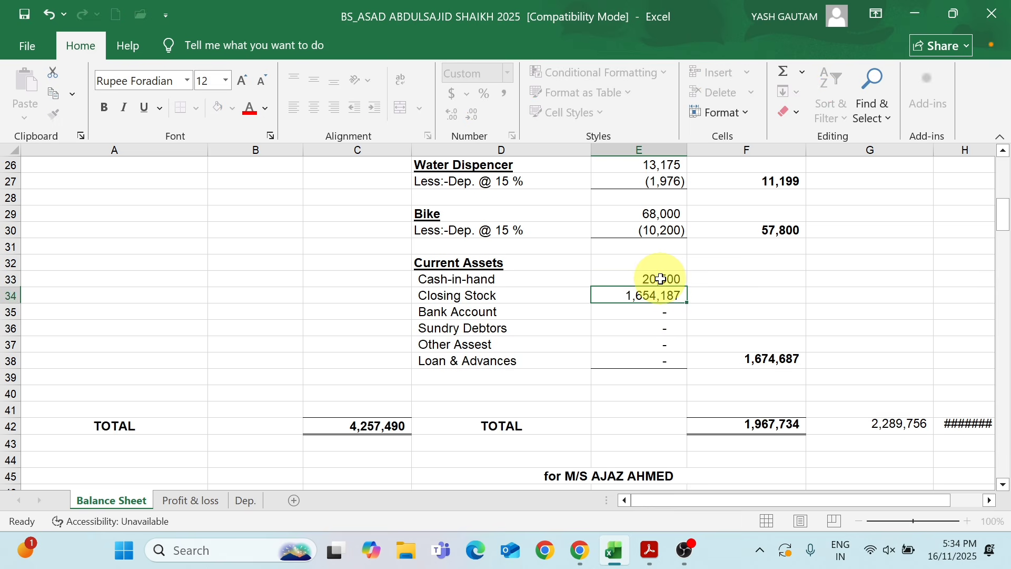
# Enter 560,000 for the Bank Account and 1,155,129 for Sundry Debtors under Current Assets
pyautogui.press('Return')
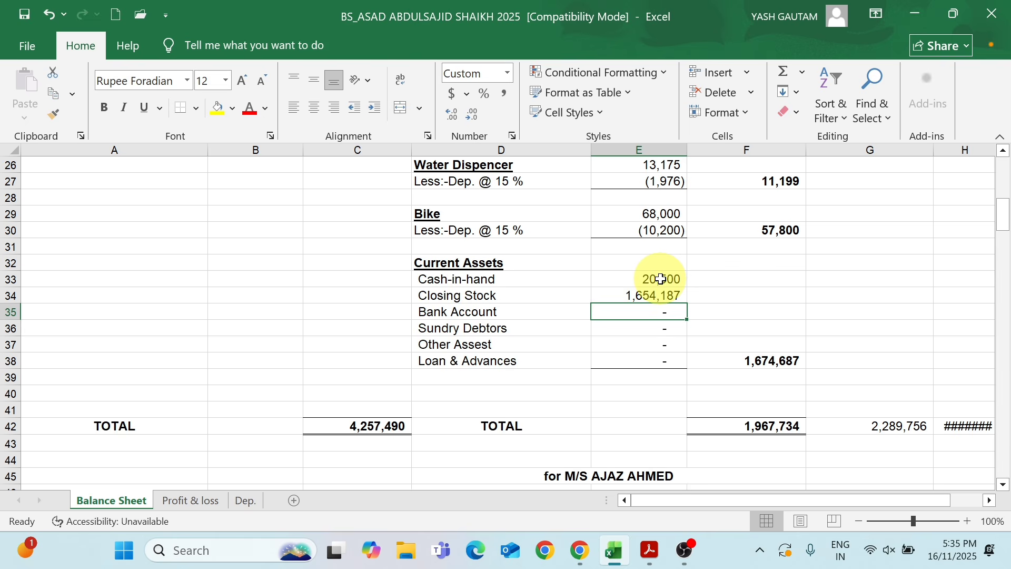
pyautogui.write('560000')
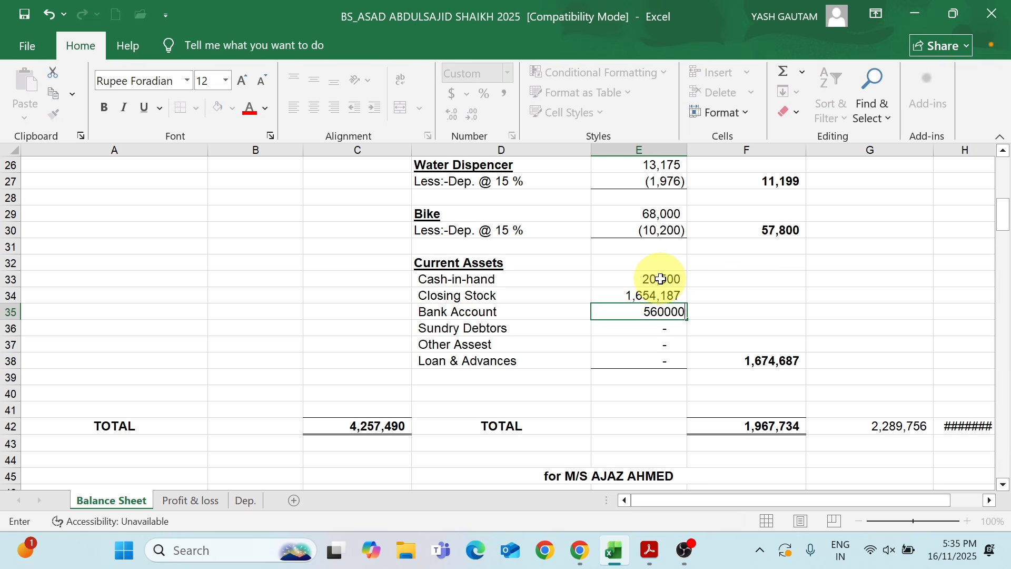
pyautogui.press('Return')
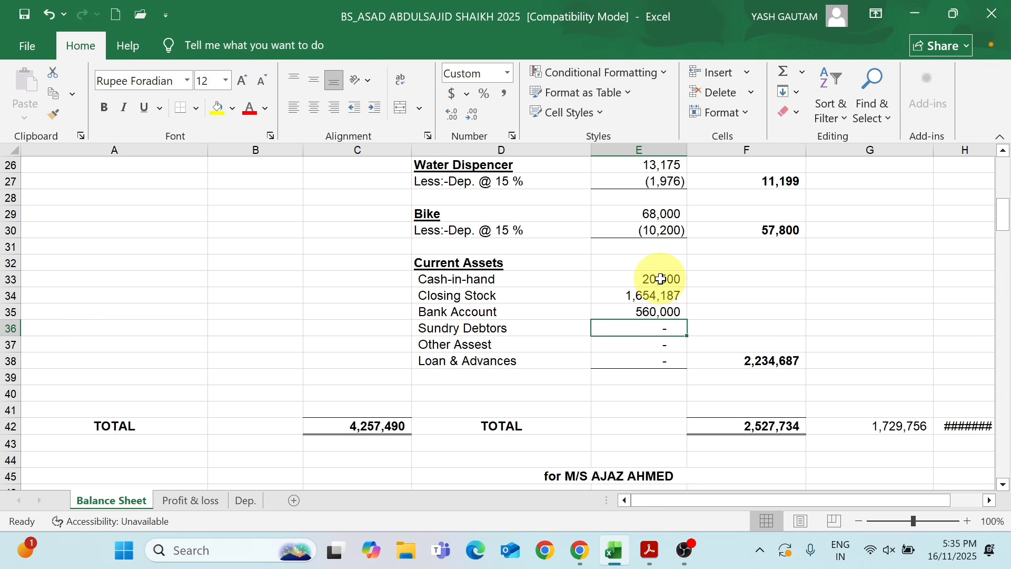
pyautogui.write('1,1')
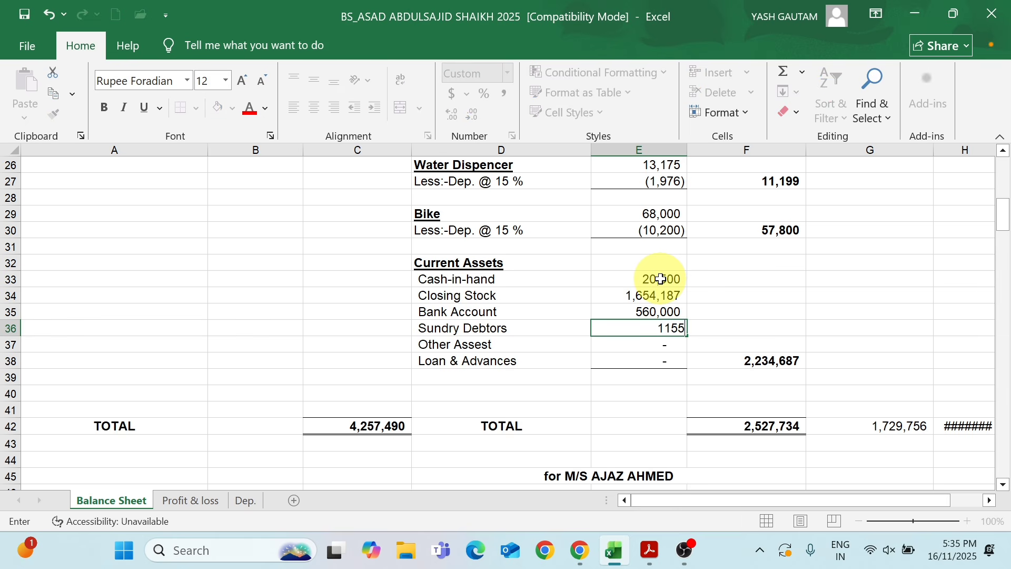
pyautogui.write('55,129')
pyautogui.press('Return')
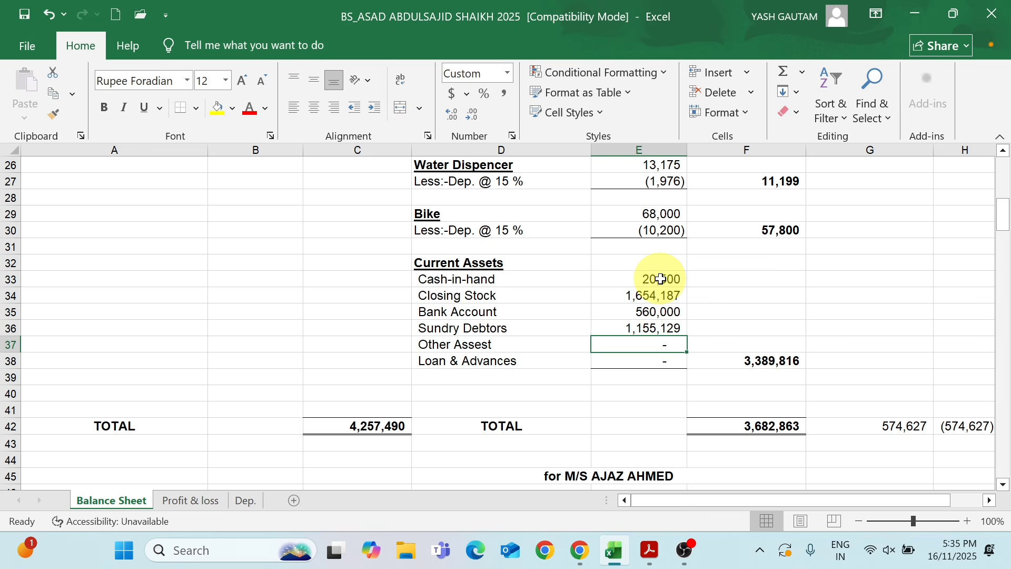
# Enter 189,327 for Other Assest and 385,400 for Loan & Advances under Current Assets in the Balance Sheet
pyautogui.write('189')
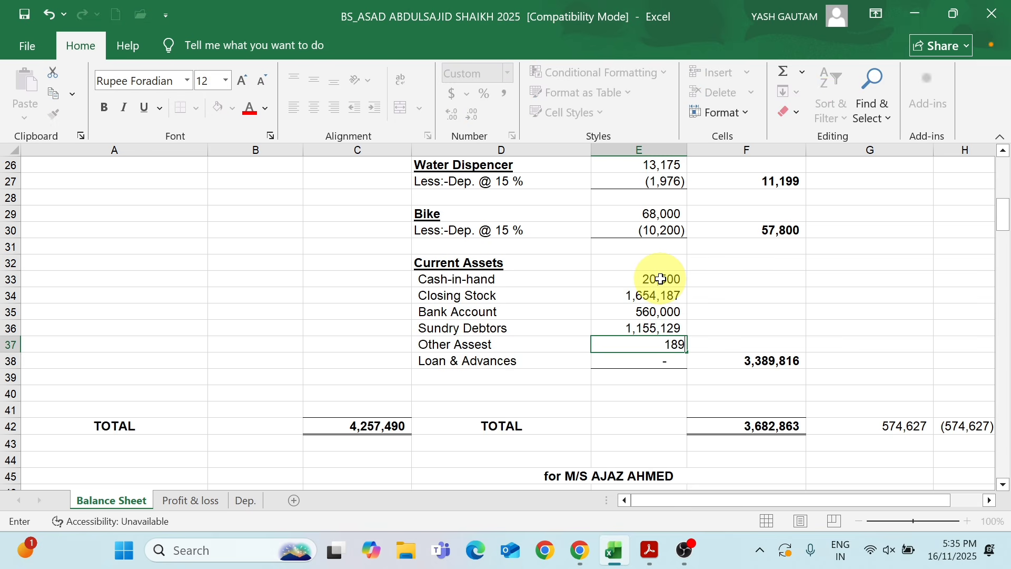
pyautogui.write(',327')
pyautogui.press('Return')
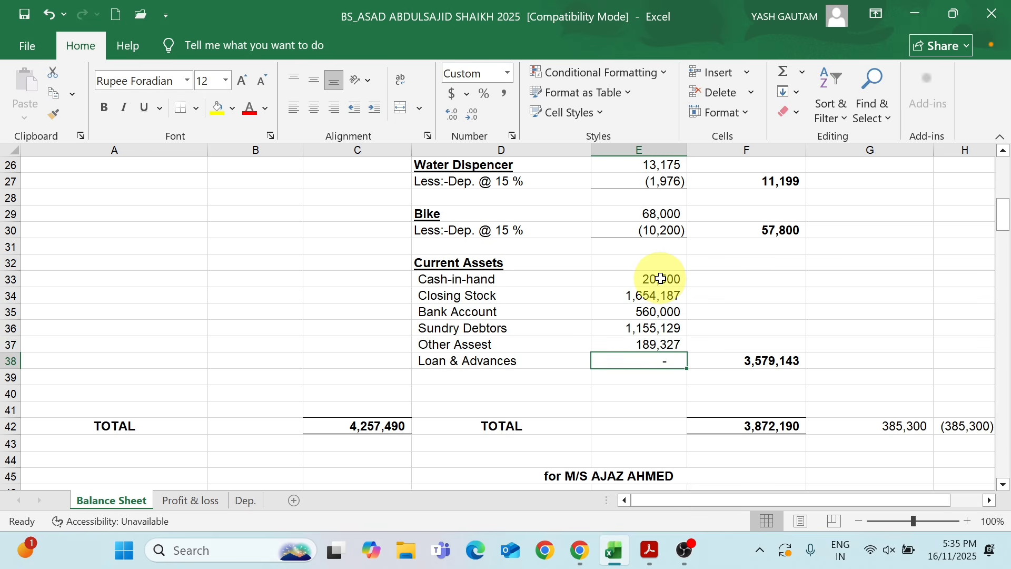
pyautogui.write('385400')
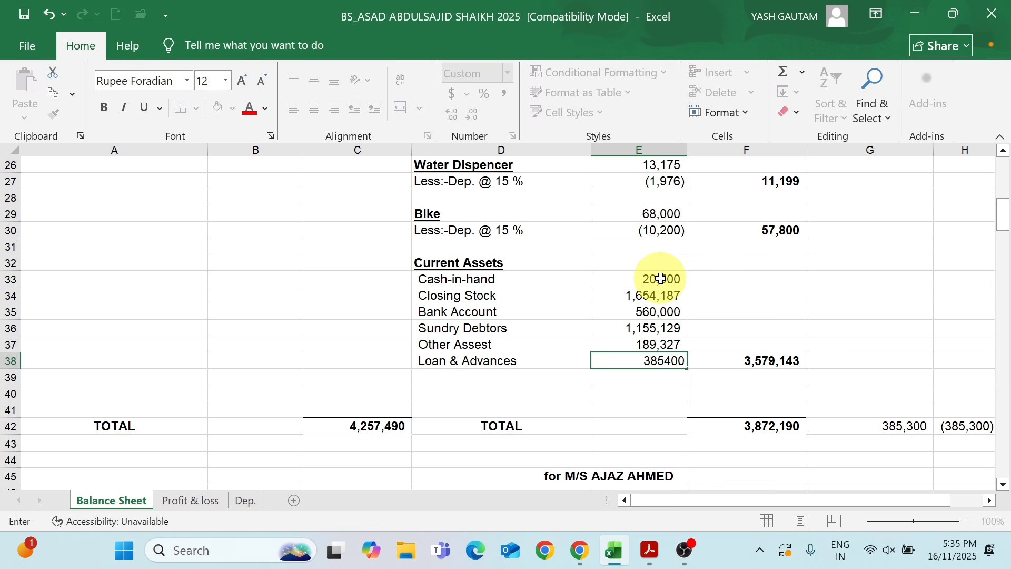
pyautogui.press('Return')
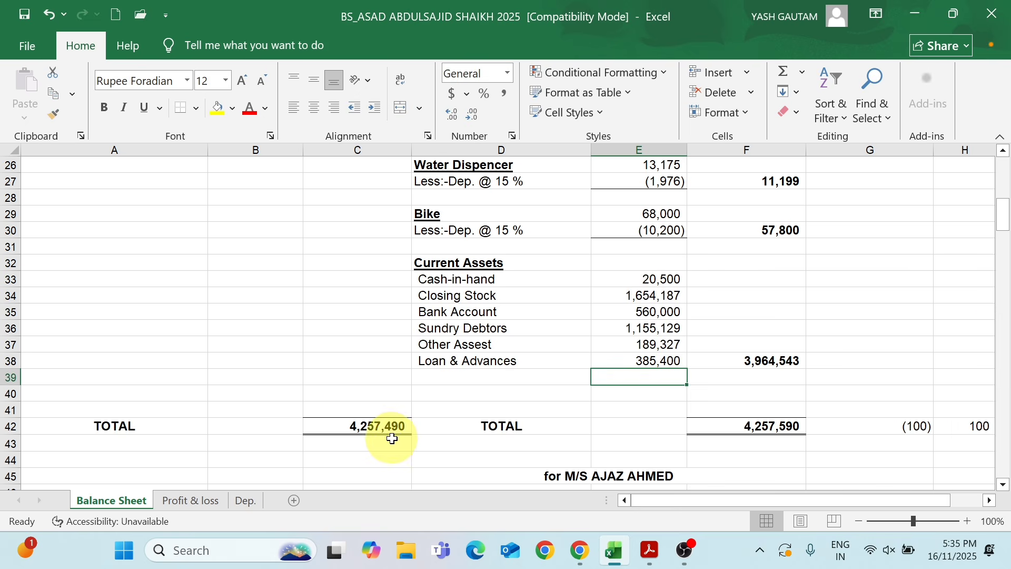
# Set the Balance Sheet's signature line to "for M/S YASH TRADERS" and reduce Cash-in-hand by 100 with a formula
pyautogui.moveTo(1004, 213)
pyautogui.mouseDown()
pyautogui.moveTo(998, 177)
pyautogui.moveTo(992, 227)
pyautogui.mouseUp()
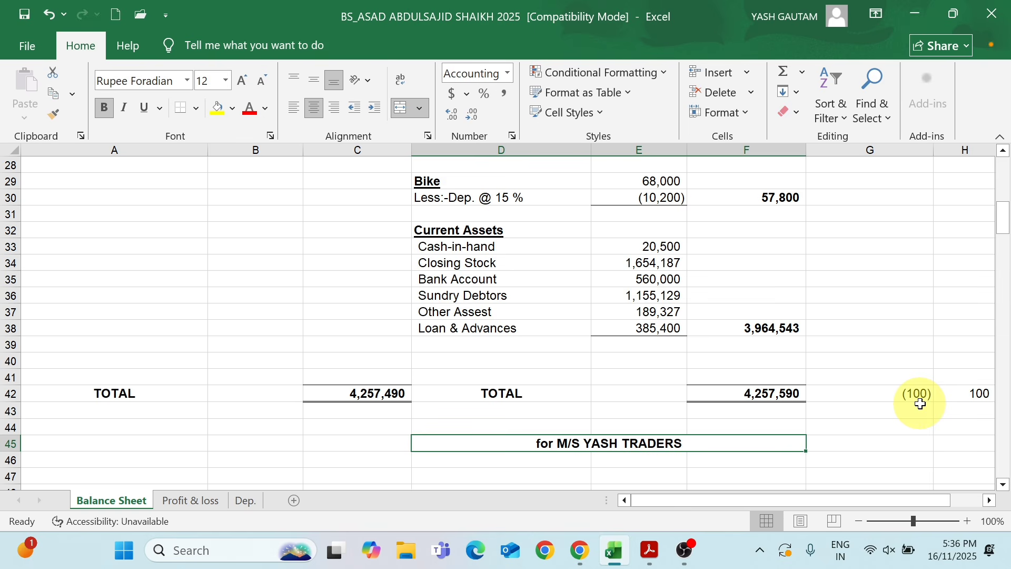
pyautogui.click(631, 244)
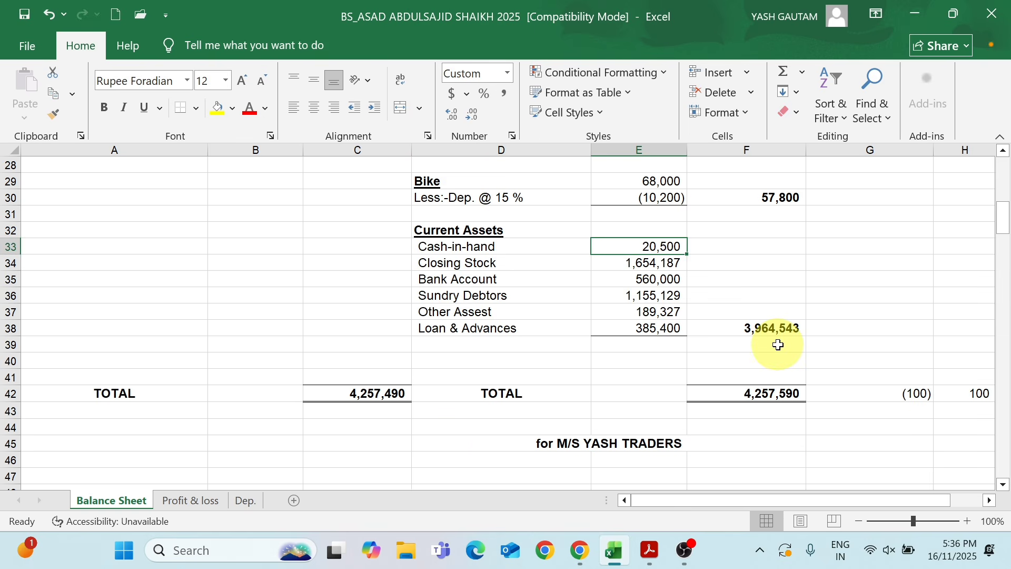
pyautogui.press('F2')
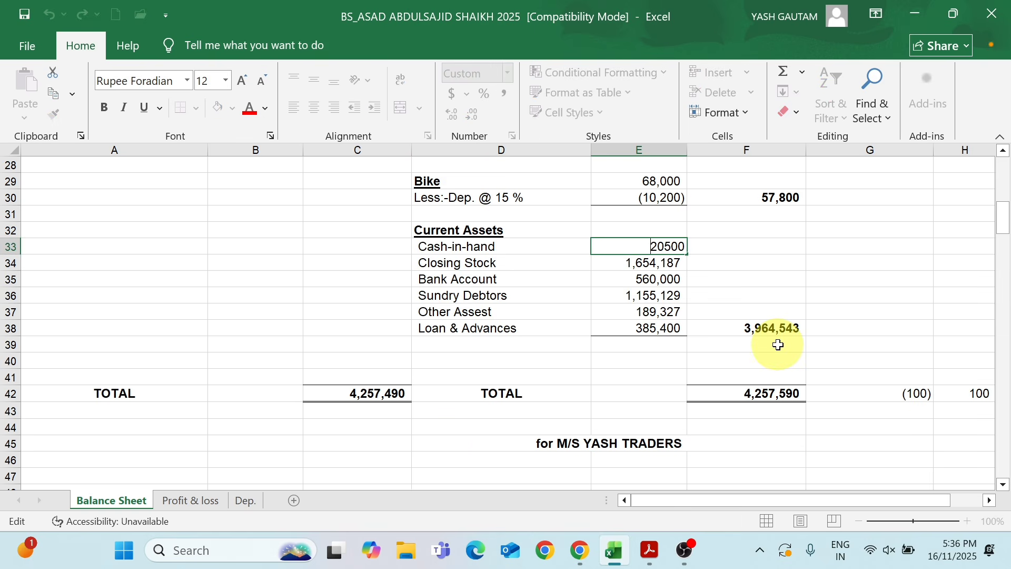
pyautogui.write('=')
pyautogui.press('Right')
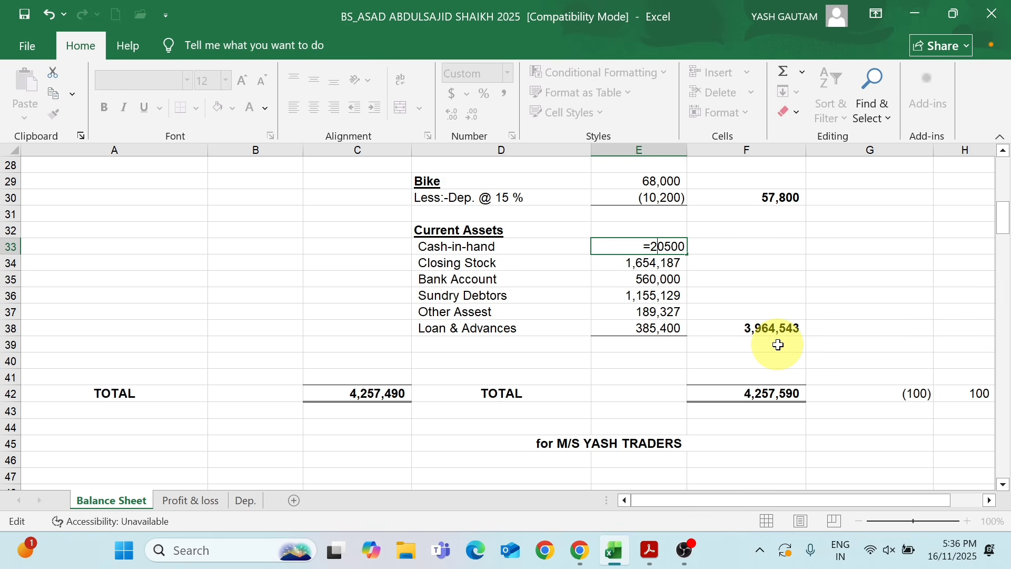
pyautogui.write('-100')
pyautogui.press('Return')
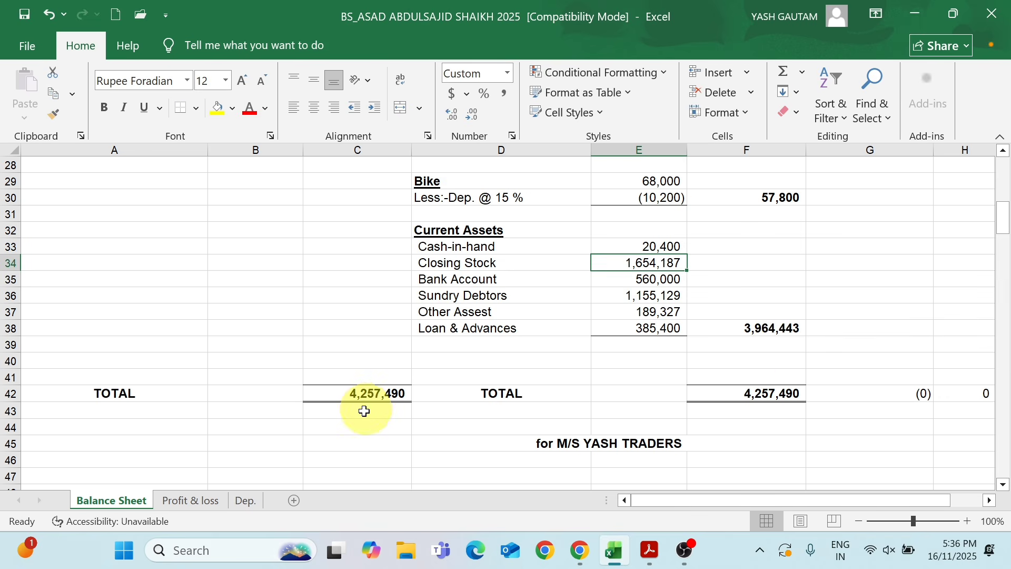
# Compare the two Balance Sheet totals, and check Add:- Profit against To Net Profit in the Profit & loss sheet
pyautogui.click(784, 393)
pyautogui.click(362, 401)
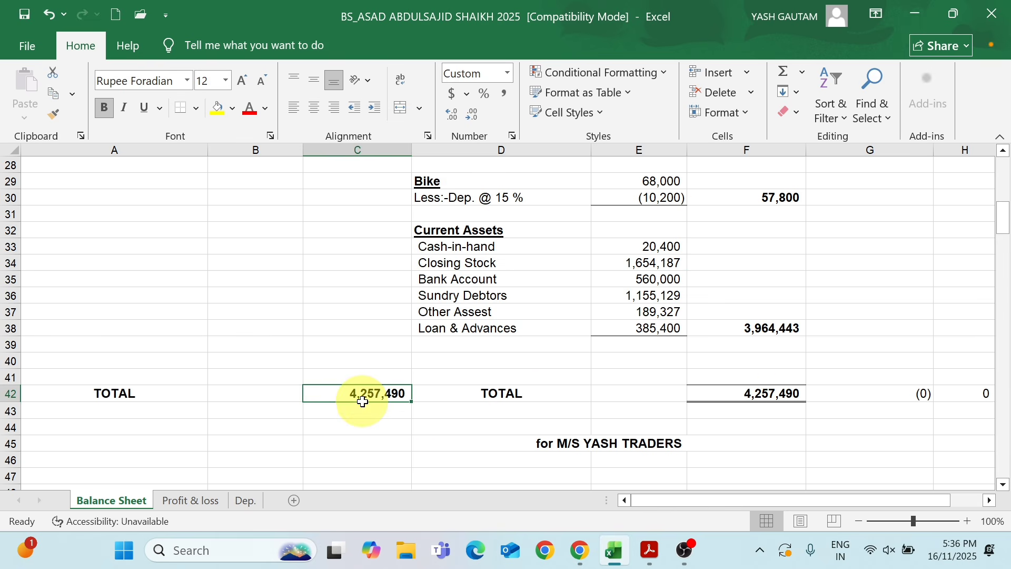
pyautogui.moveTo(1002, 213); pyautogui.dragTo(1002, 176)
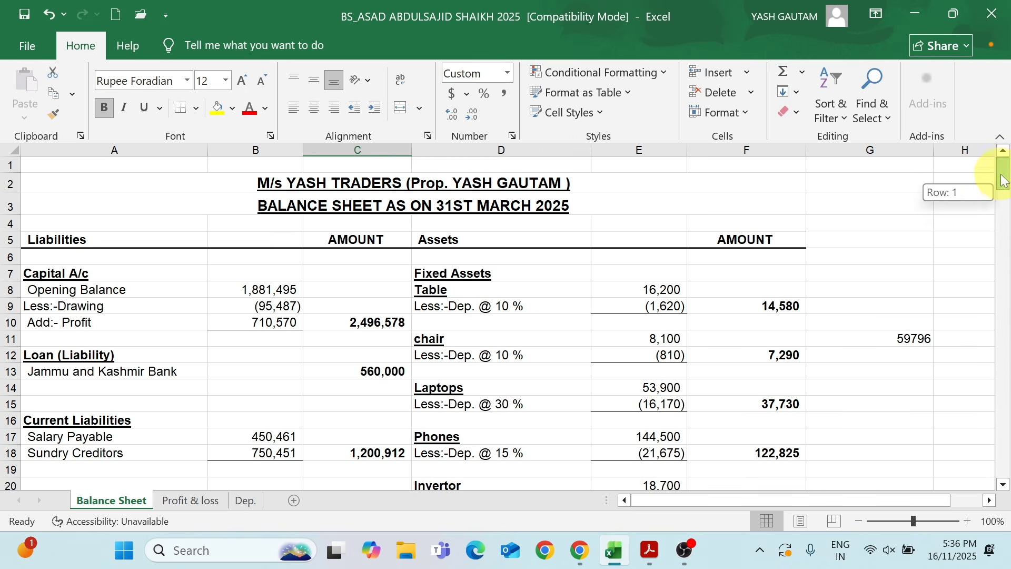
pyautogui.click(193, 502)
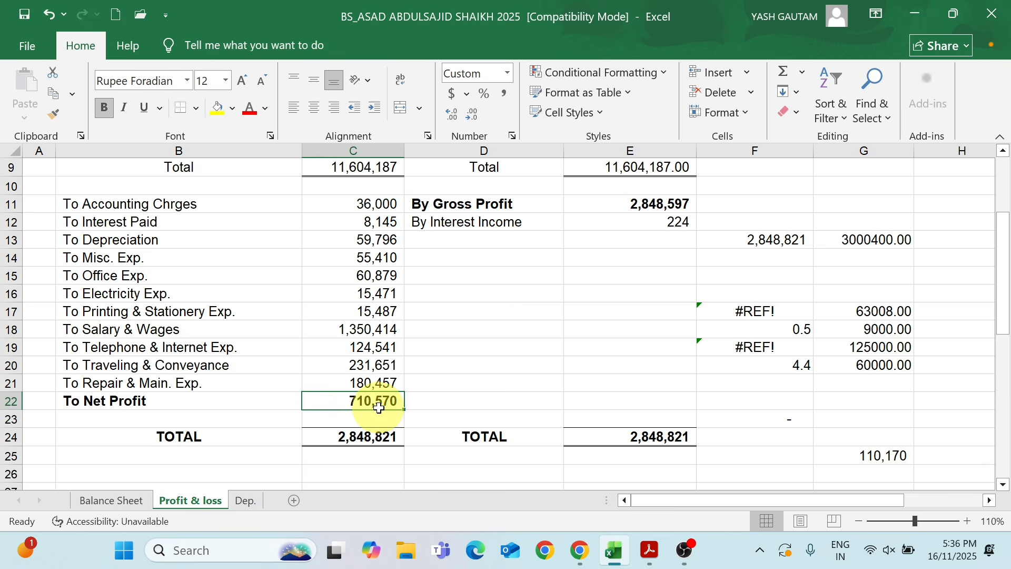
pyautogui.click(112, 496)
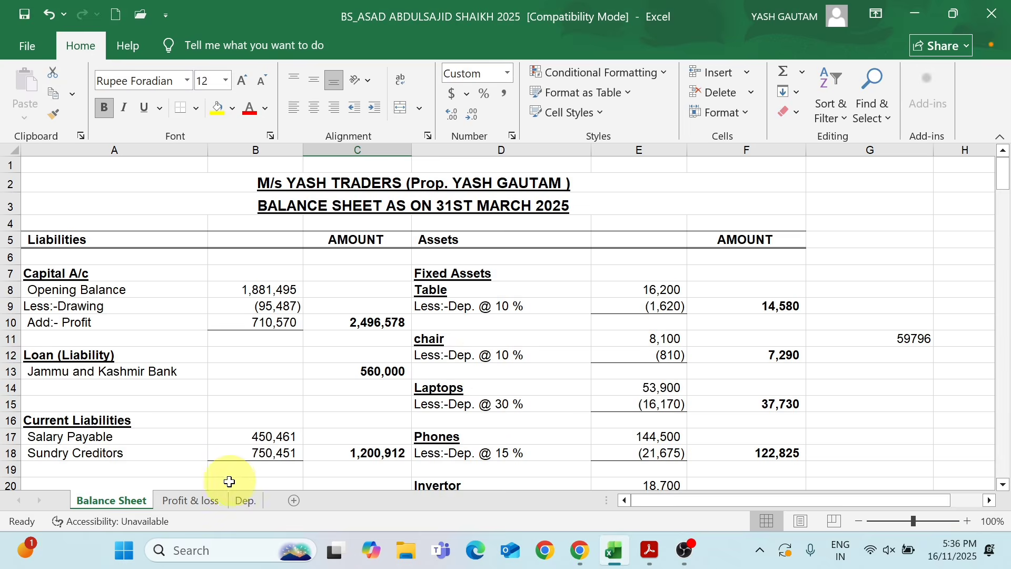
# Select the Profit & loss account from its title through the PROPRIETOR line and set Print Selection with Microsoft Print to PDF
pyautogui.click(195, 501)
pyautogui.moveTo(450, 169); pyautogui.dragTo(499, 346)
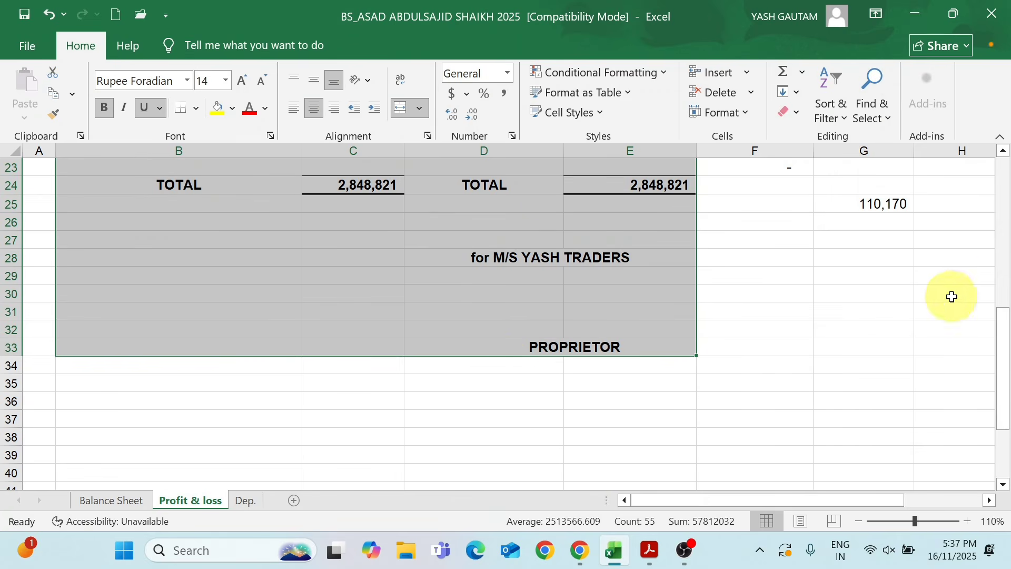
pyautogui.moveTo(1003, 363); pyautogui.dragTo(968, 322)
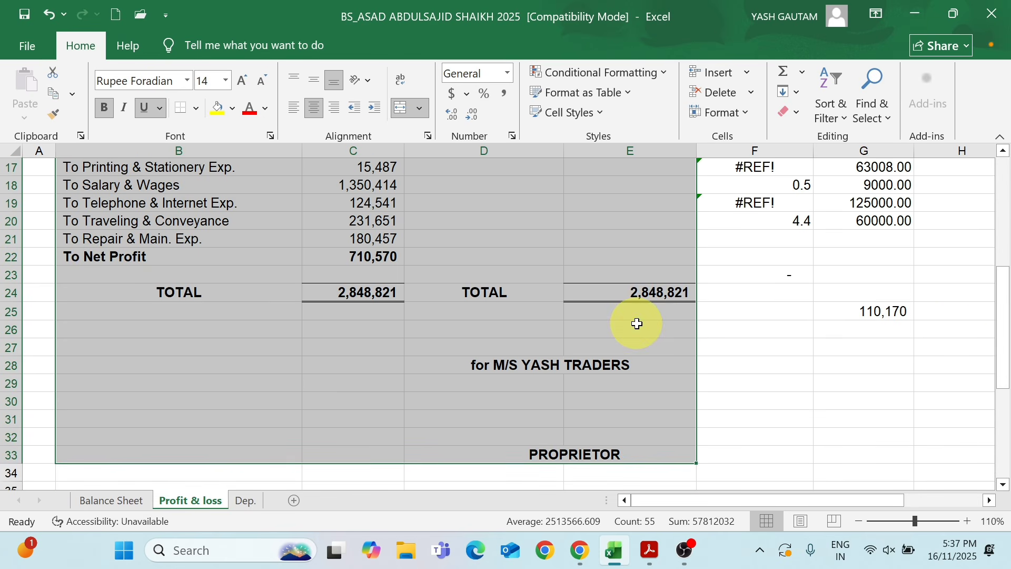
pyautogui.hotkey('ctrl', 'p')
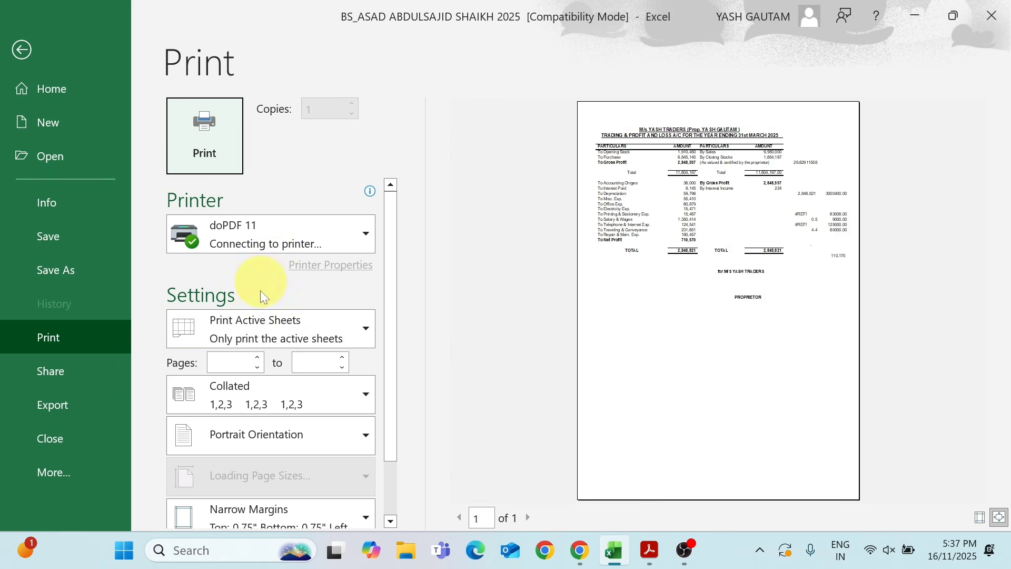
pyautogui.click(254, 242)
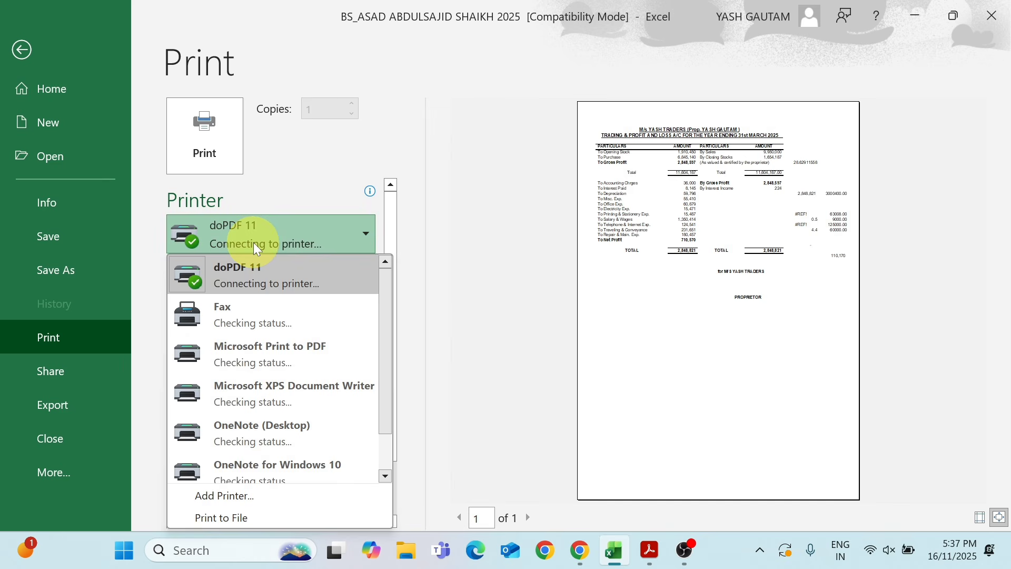
pyautogui.click(241, 268)
pyautogui.click(244, 322)
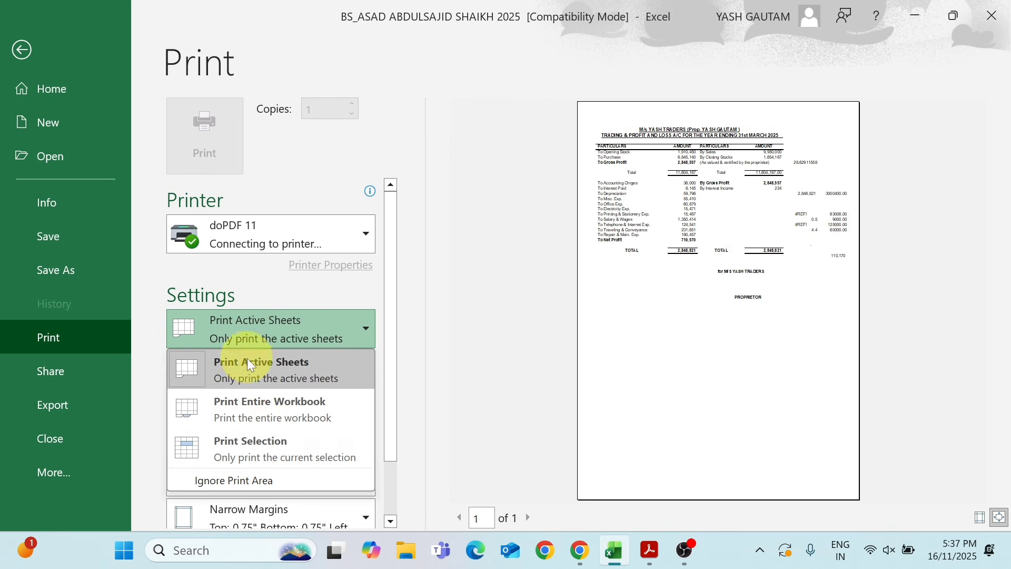
pyautogui.click(264, 445)
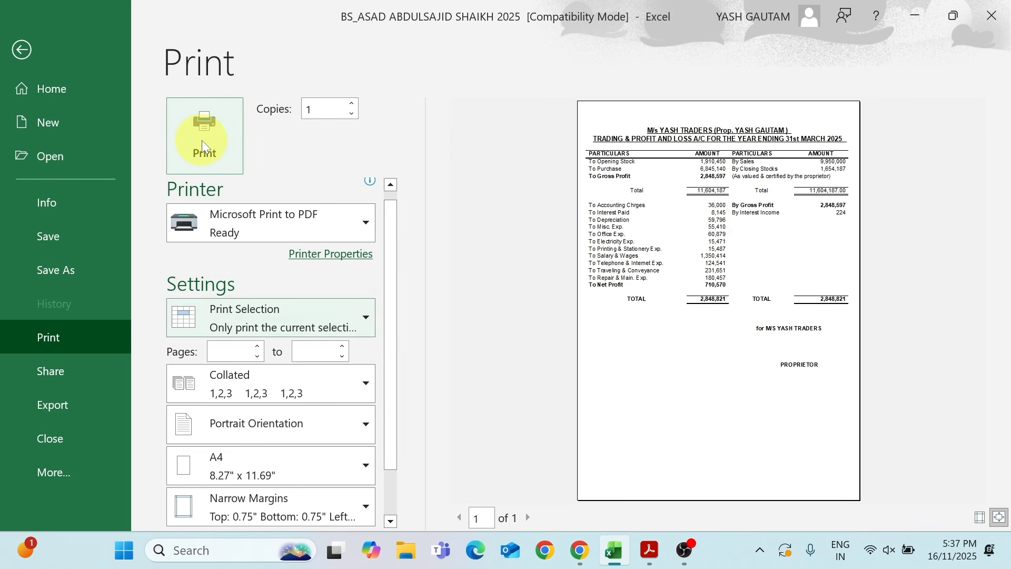
# Print the selected account to the Desktop as Profit & Loss A_c.pdf, replacing the existing file
pyautogui.click(201, 140)
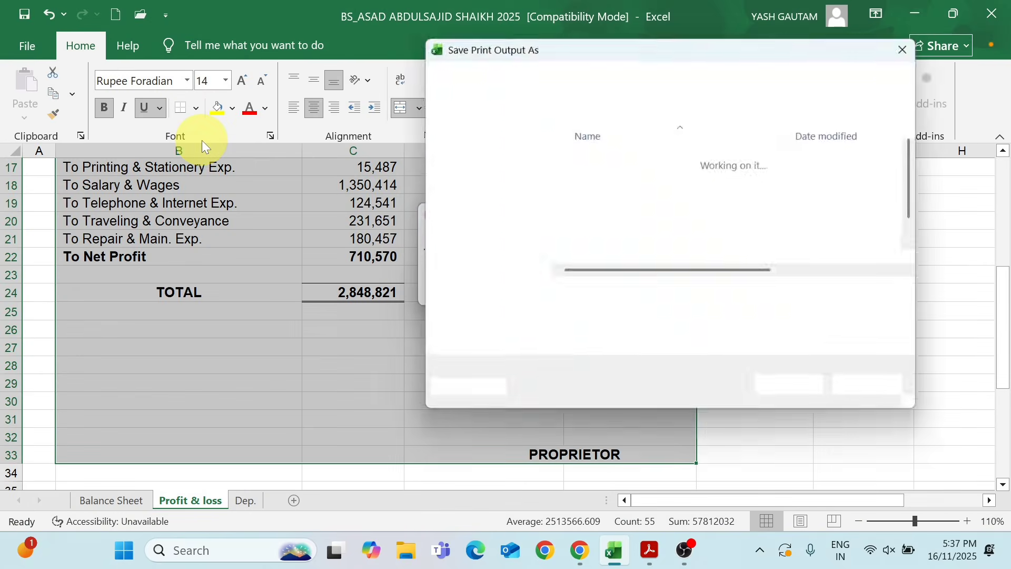
pyautogui.click(561, 80)
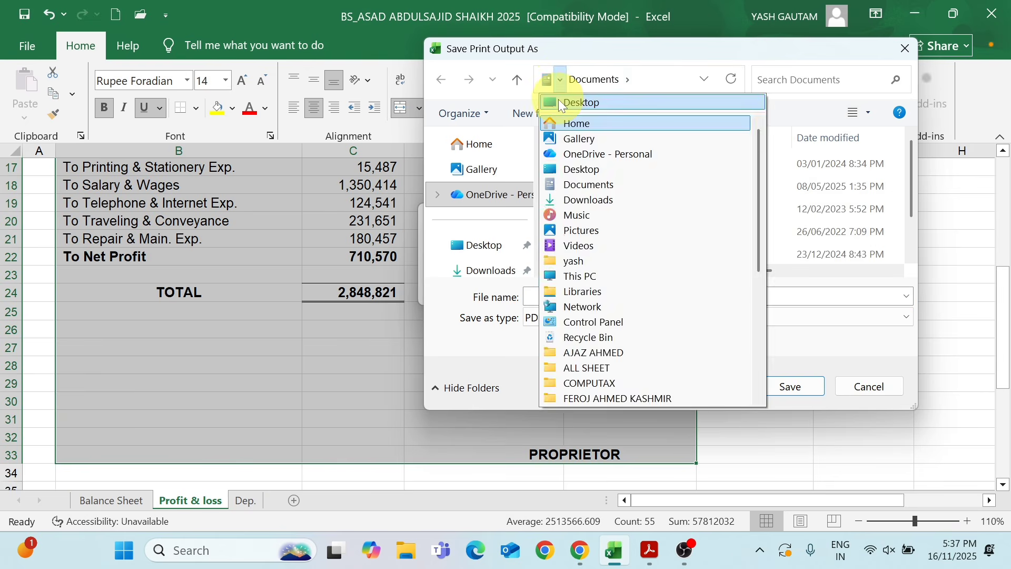
pyautogui.click(558, 99)
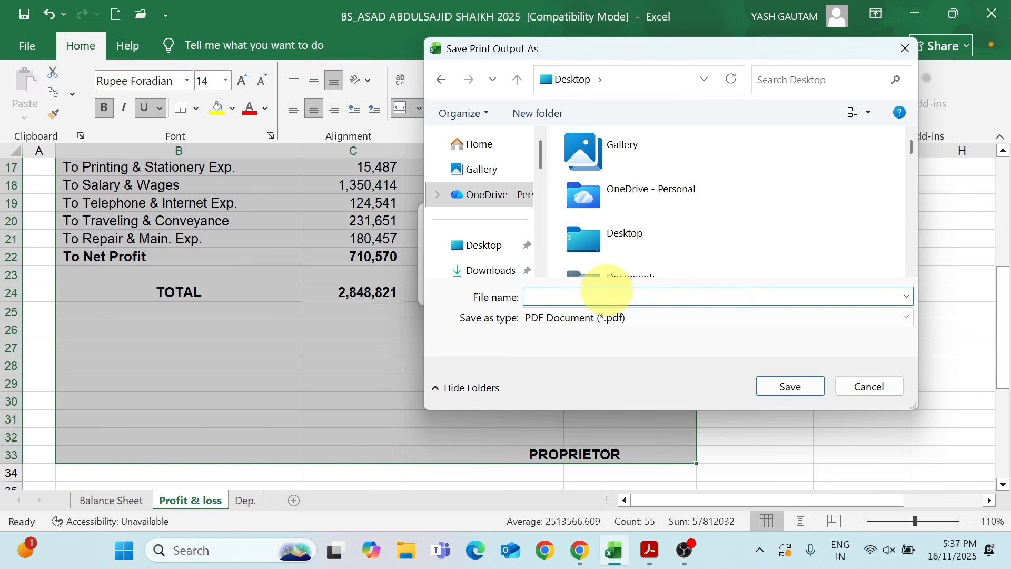
pyautogui.write('PROFIT &')
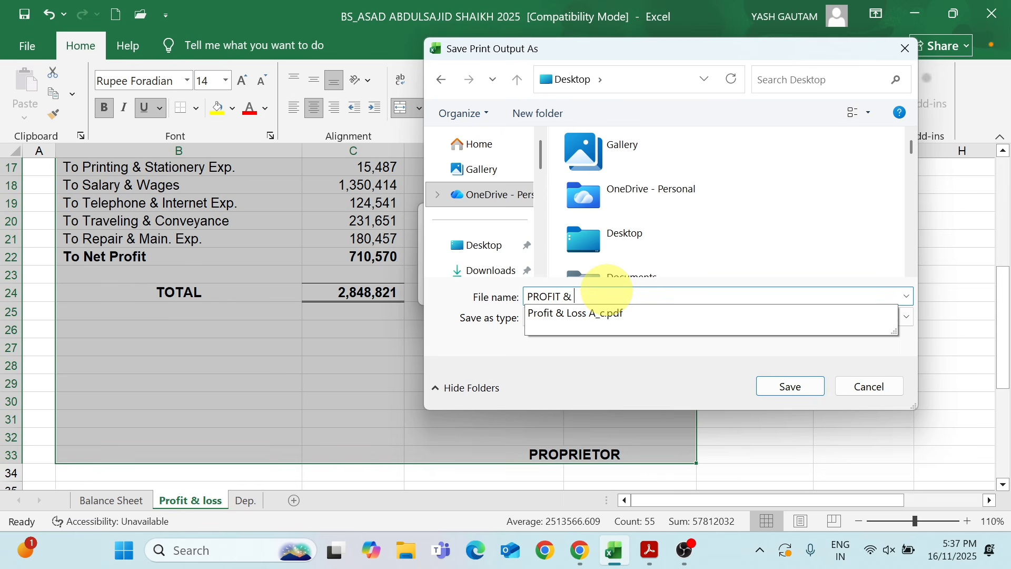
pyautogui.press('Down')
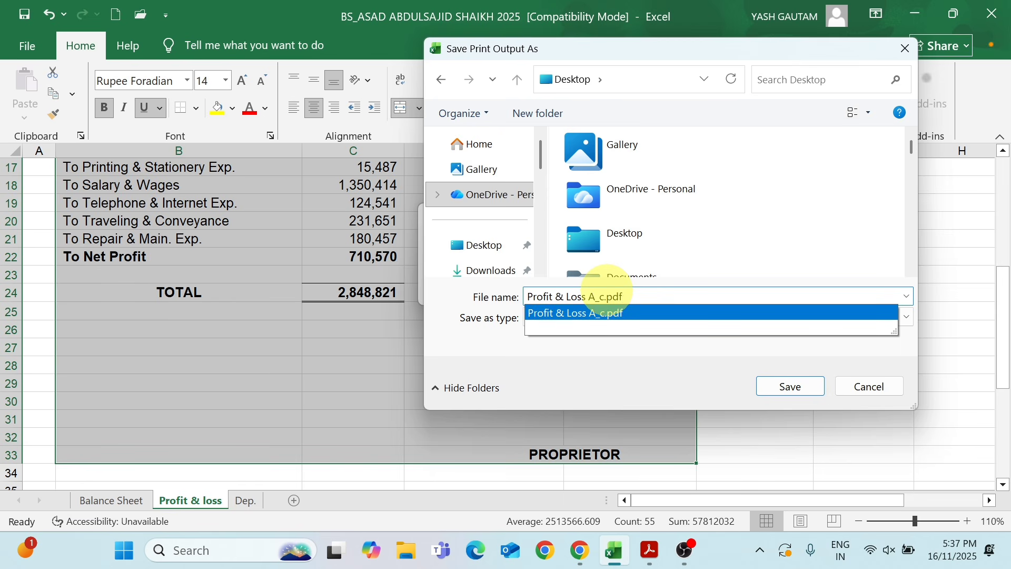
pyautogui.click(790, 386)
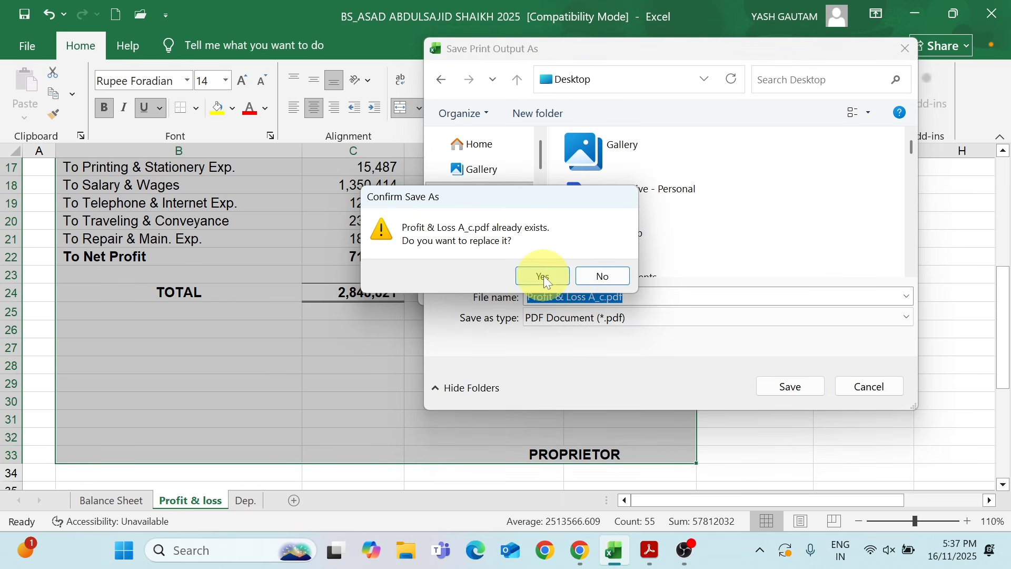
pyautogui.click(544, 276)
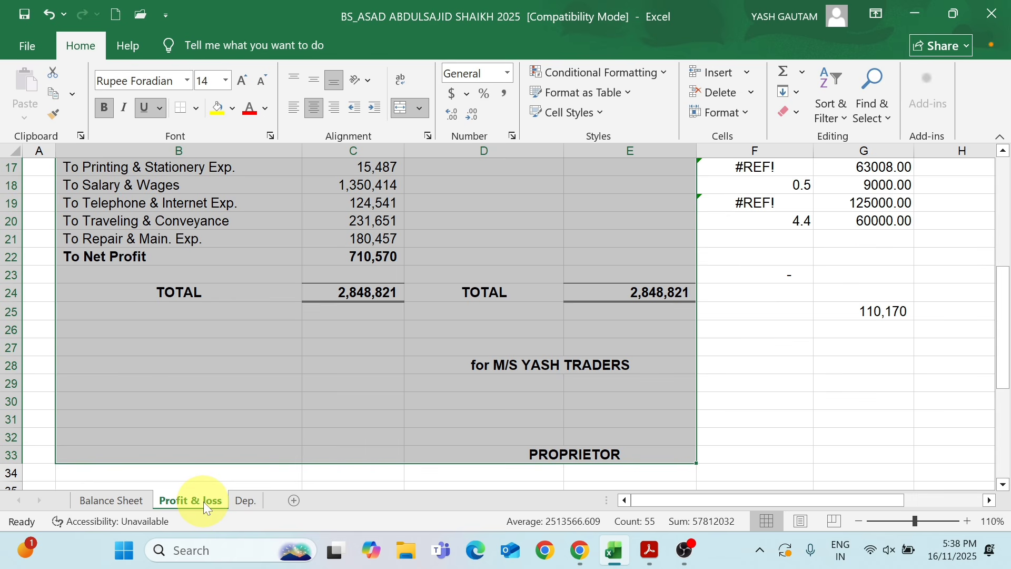
# Select the Balance Sheet from its title through the PROPRIETOR line and set it to print only the selection
pyautogui.click(129, 501)
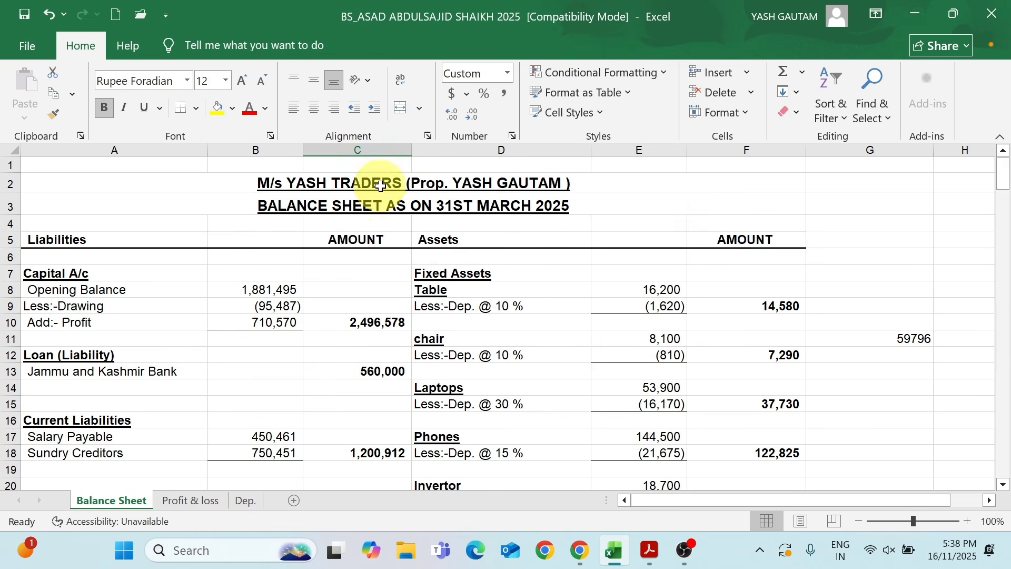
pyautogui.moveTo(389, 183); pyautogui.dragTo(477, 457)
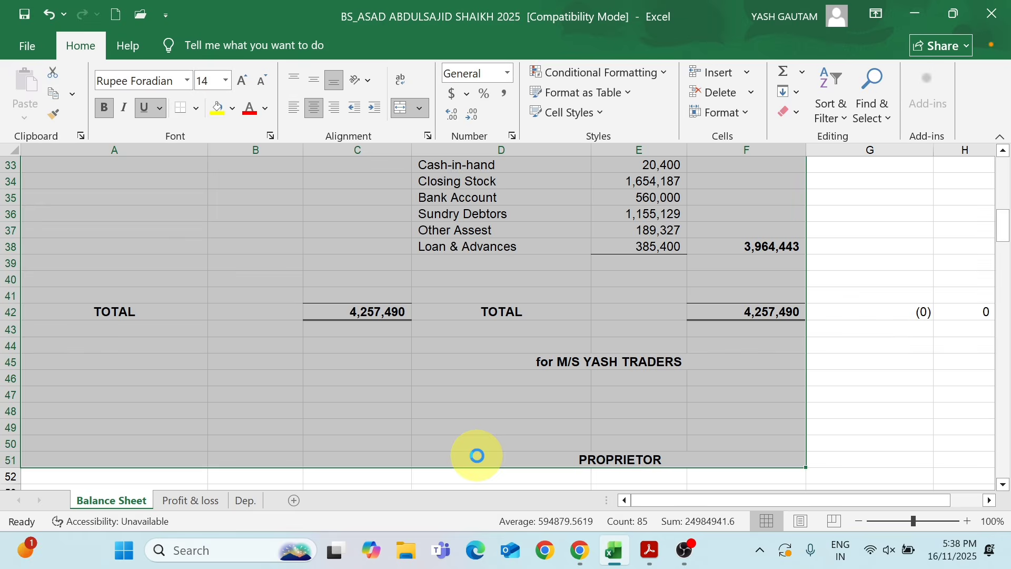
pyautogui.hotkey('ctrl', 'p')
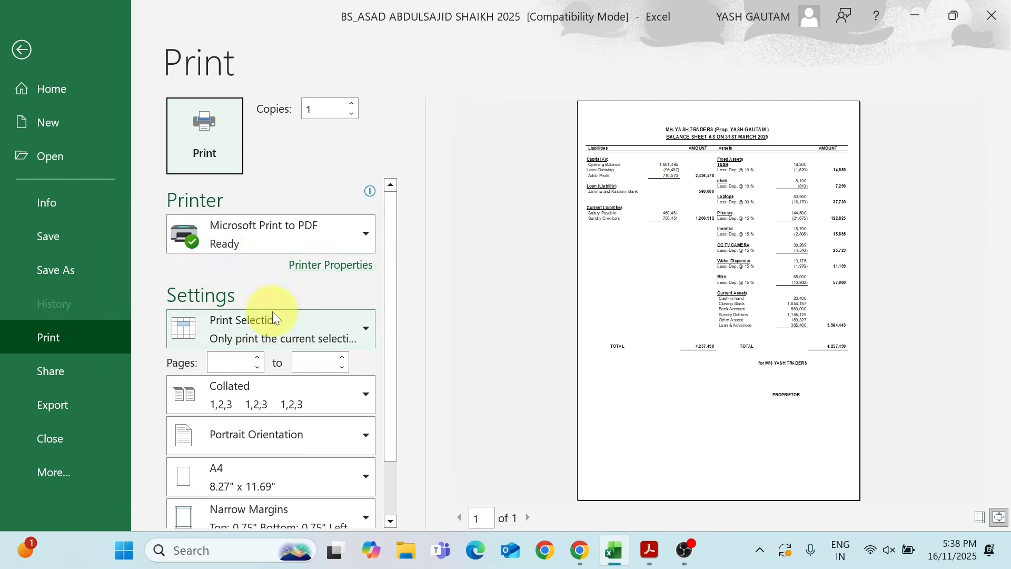
pyautogui.click(280, 335)
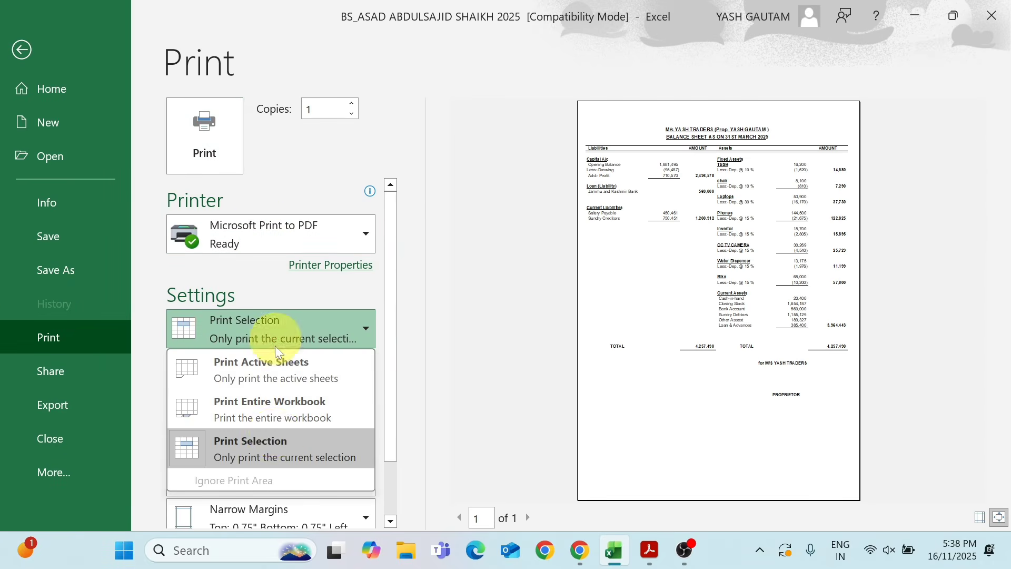
pyautogui.click(269, 454)
# Print the selected balance sheet to a PDF named BALANCE SHEET on the Desktop, replacing the existing file
pyautogui.click(207, 131)
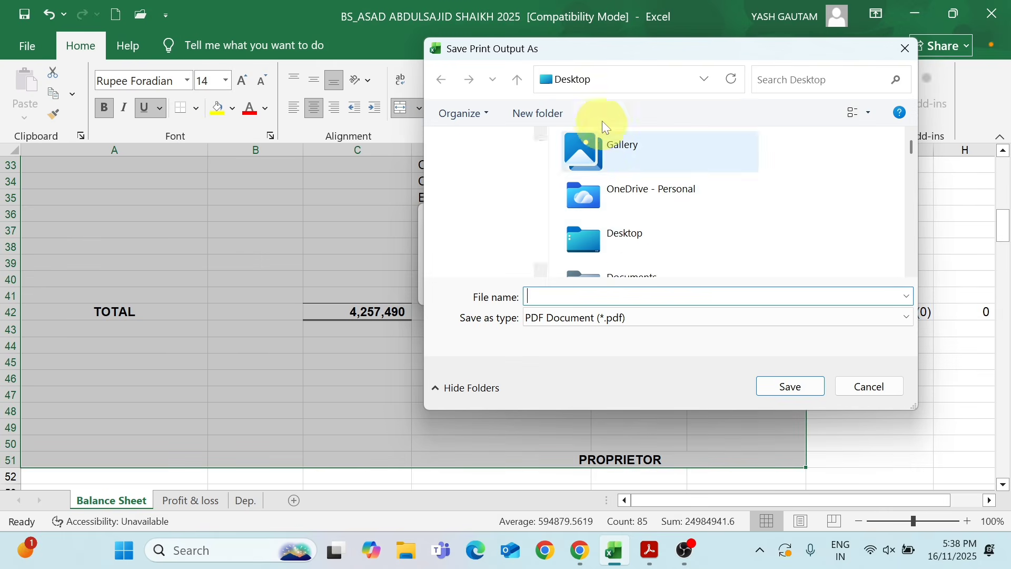
pyautogui.write('B')
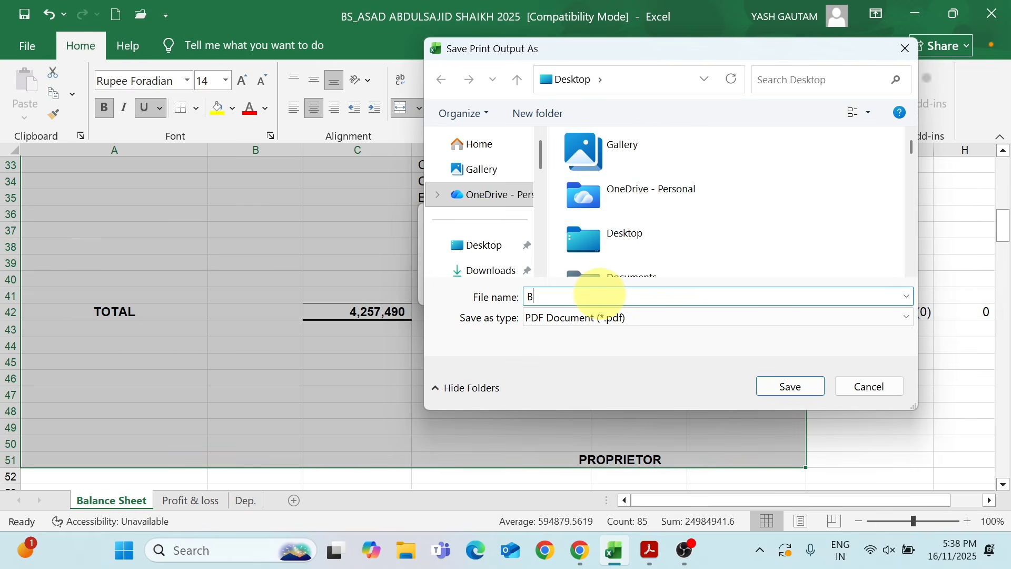
pyautogui.write('ALANCE S')
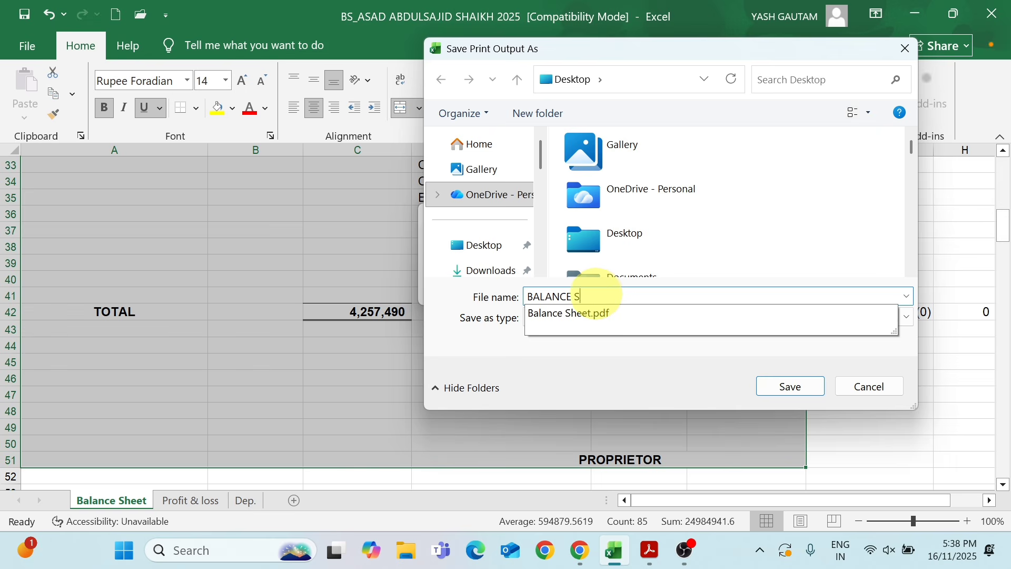
pyautogui.write('HEET')
pyautogui.press('Return')
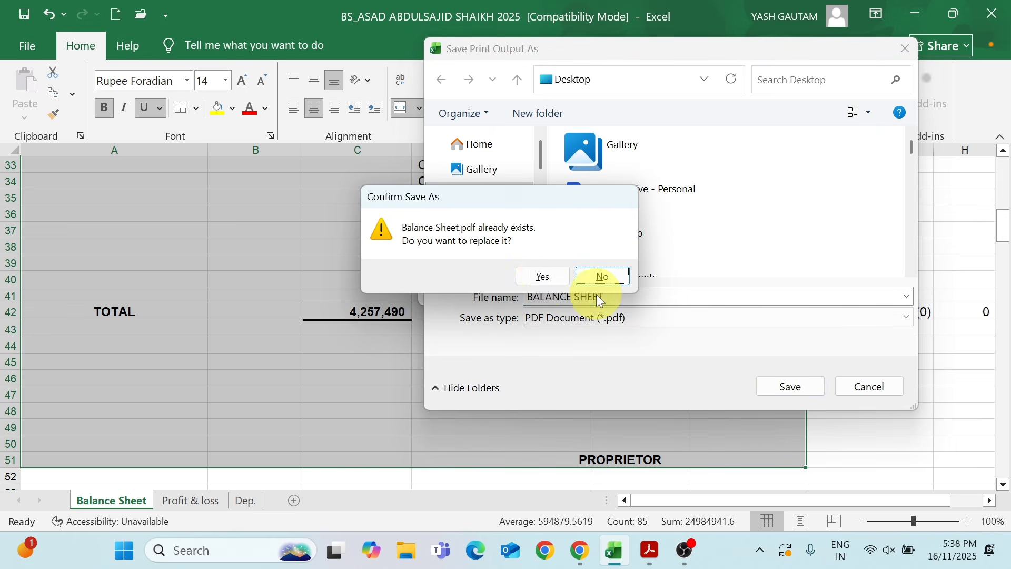
pyautogui.click(541, 278)
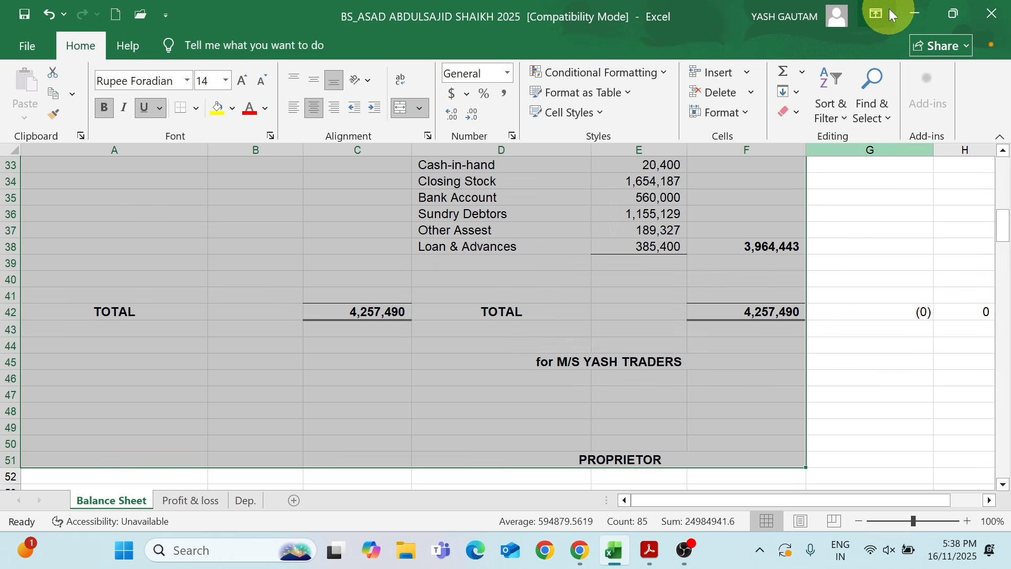
# Switch to Adobe Acrobat and review the Profit & Loss A_c.pdf and Balance Sheet.pdf printouts
pyautogui.click(916, 13)
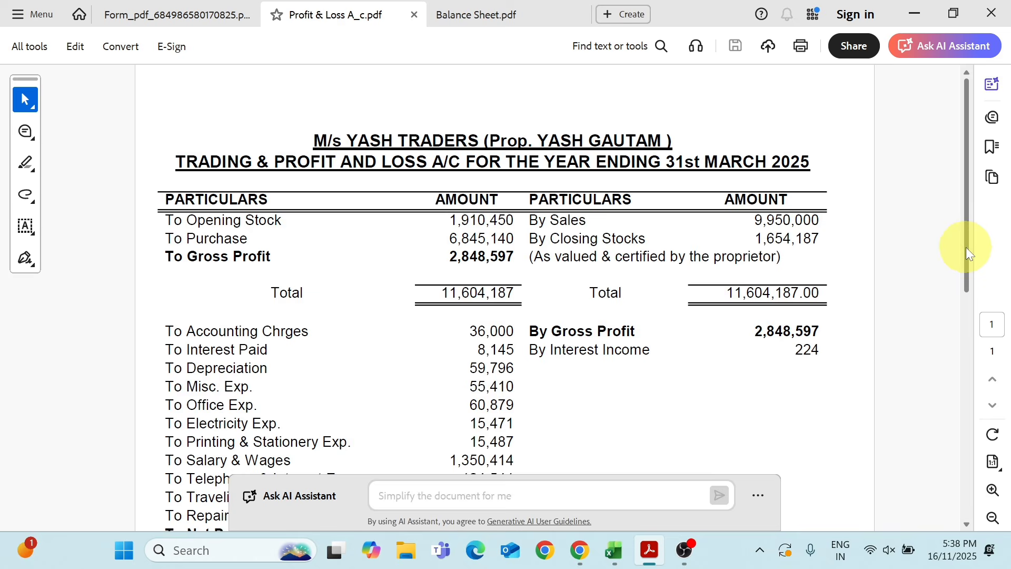
pyautogui.moveTo(966, 247); pyautogui.dragTo(966, 281)
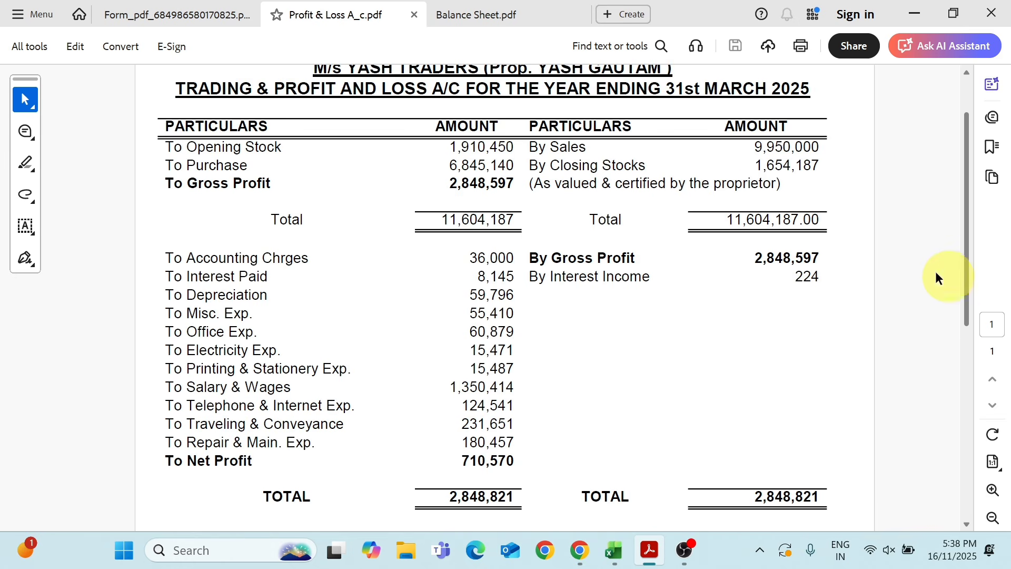
pyautogui.click(467, 18)
pyautogui.click(205, 84)
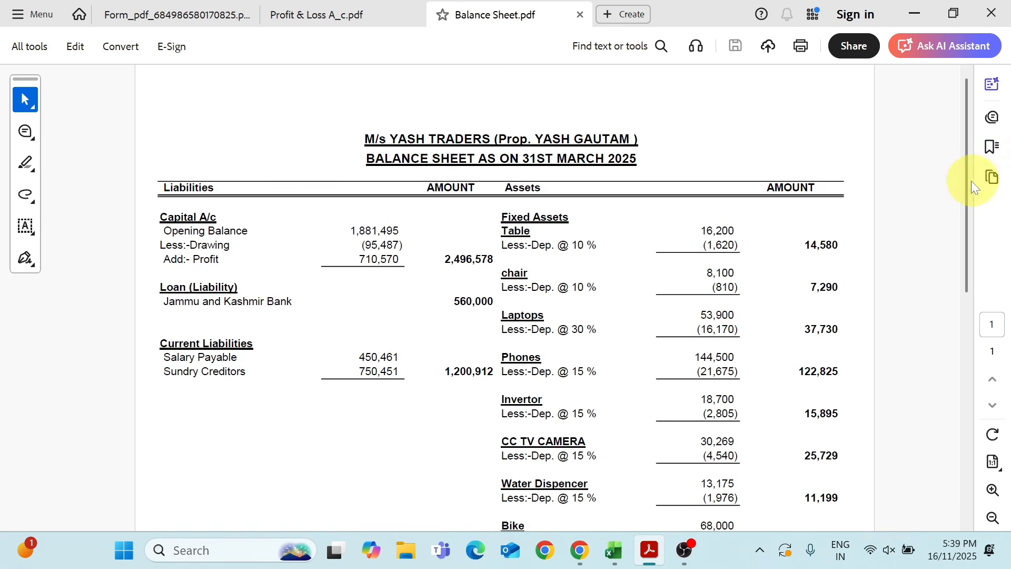
pyautogui.moveTo(969, 181); pyautogui.dragTo(949, 174)
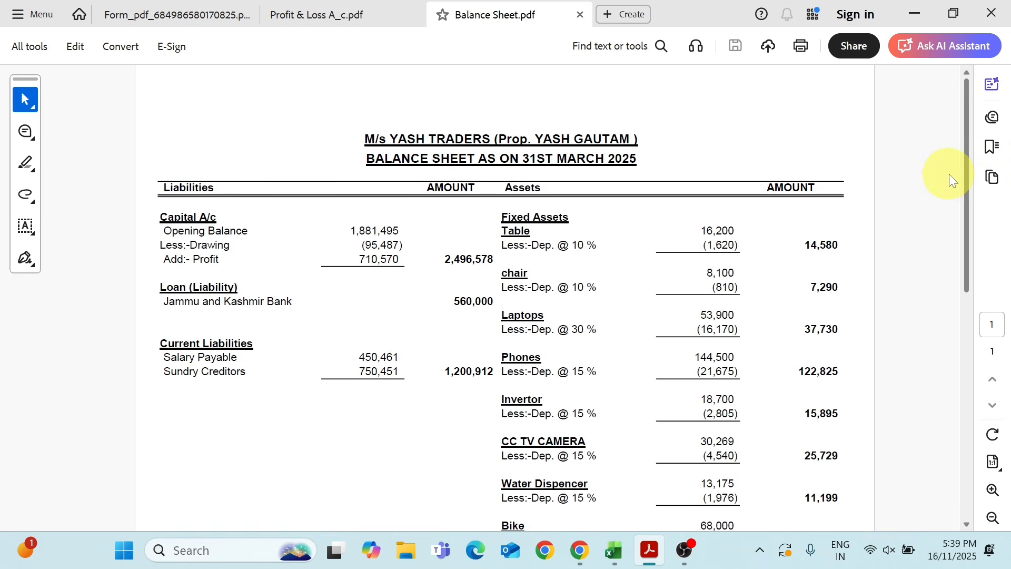